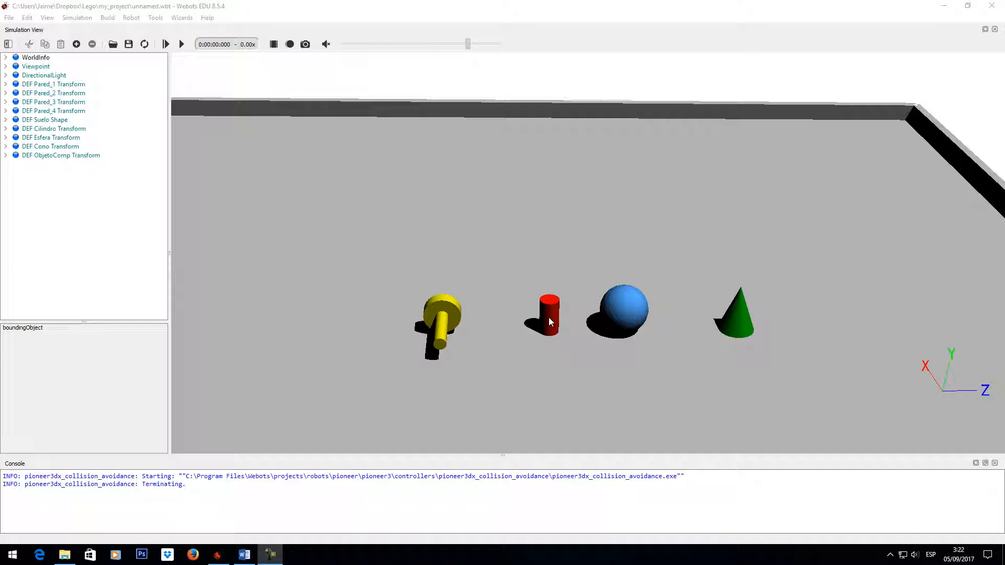
- Convert the Cilindro Transform node into a Solid node
left_click(6, 128)
left_click(36, 129)
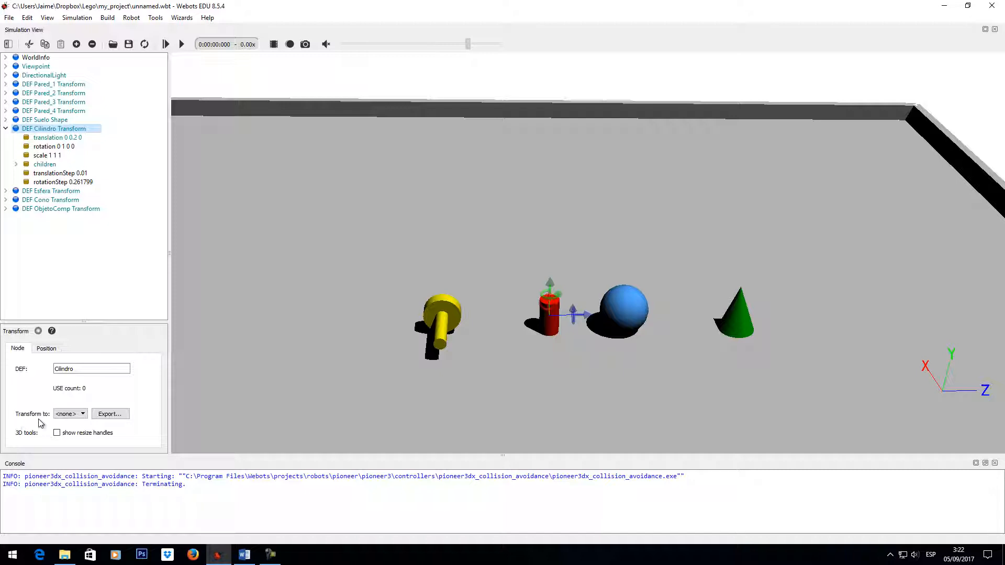
left_click(83, 414)
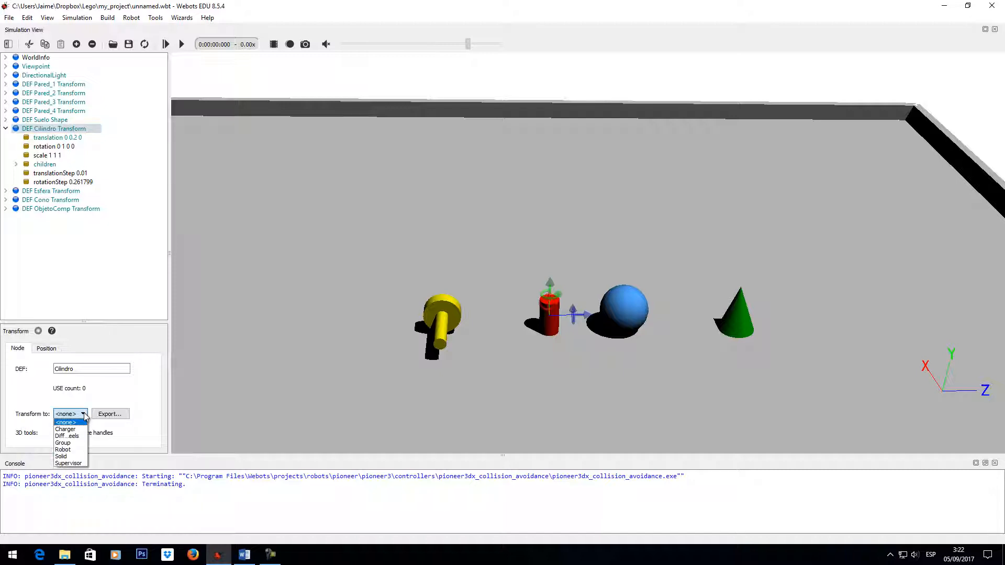
left_click(70, 456)
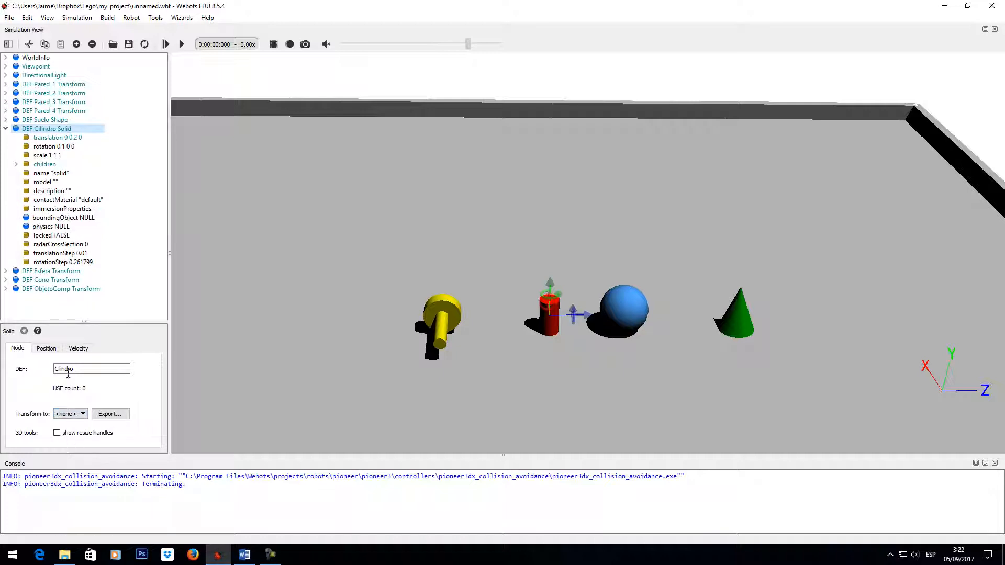
- Compare the fields of the Cilindro Solid with those of the Esfera Transform, examining boundingObject and physics in particular
left_click(61, 218)
left_click(62, 227)
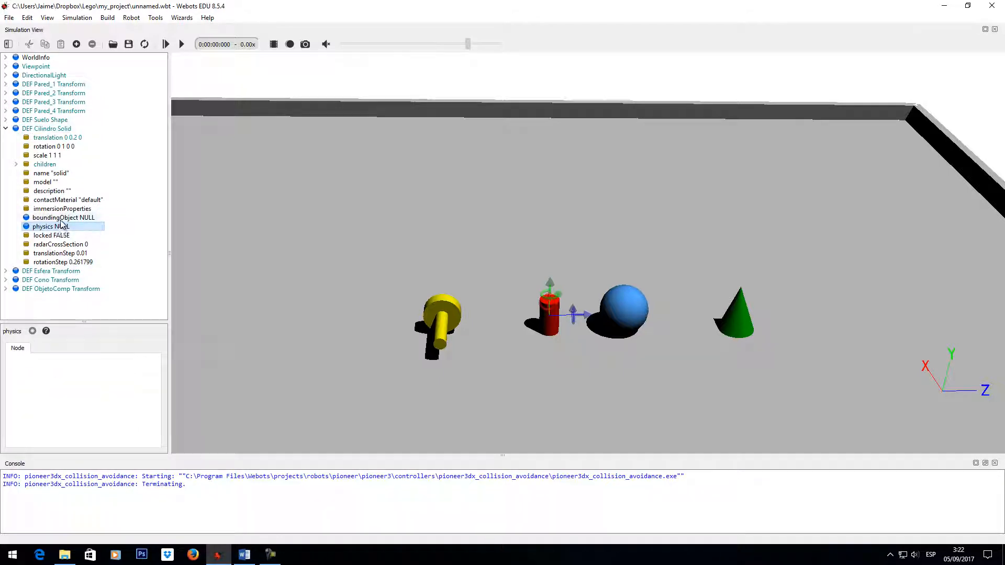
left_click(63, 217)
left_click(67, 226)
left_click(6, 272)
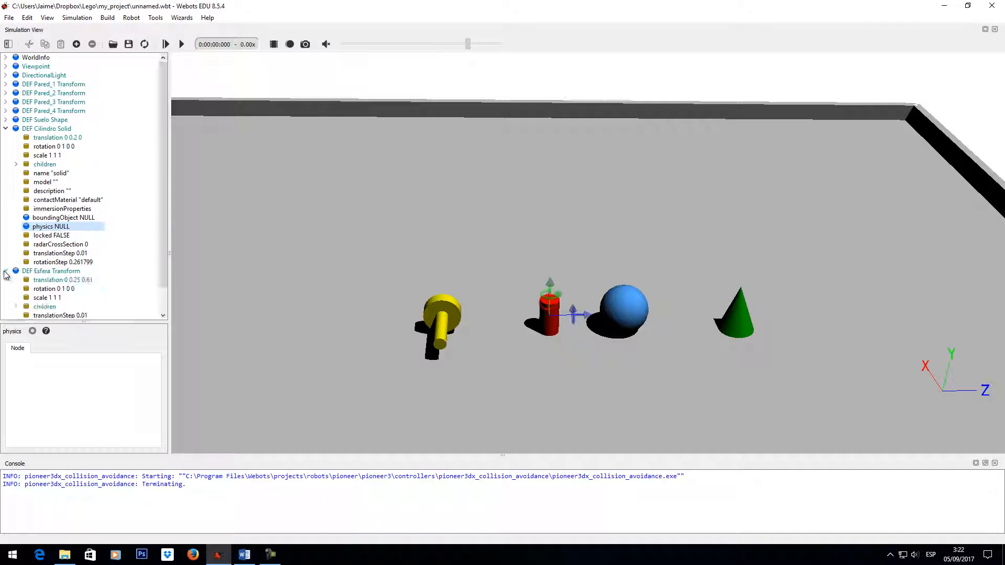
scroll(147, 165, "down", 1)
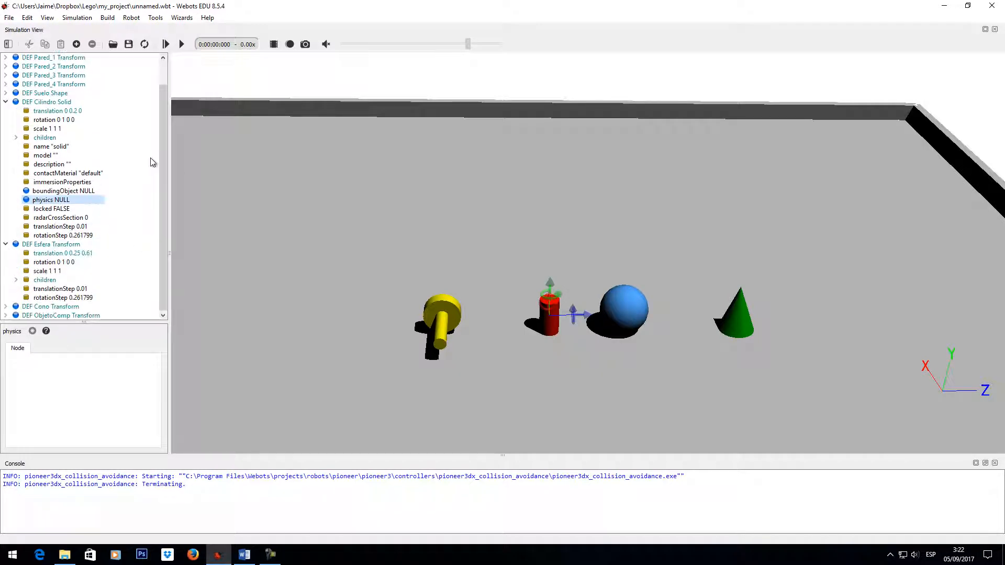
left_click(76, 245)
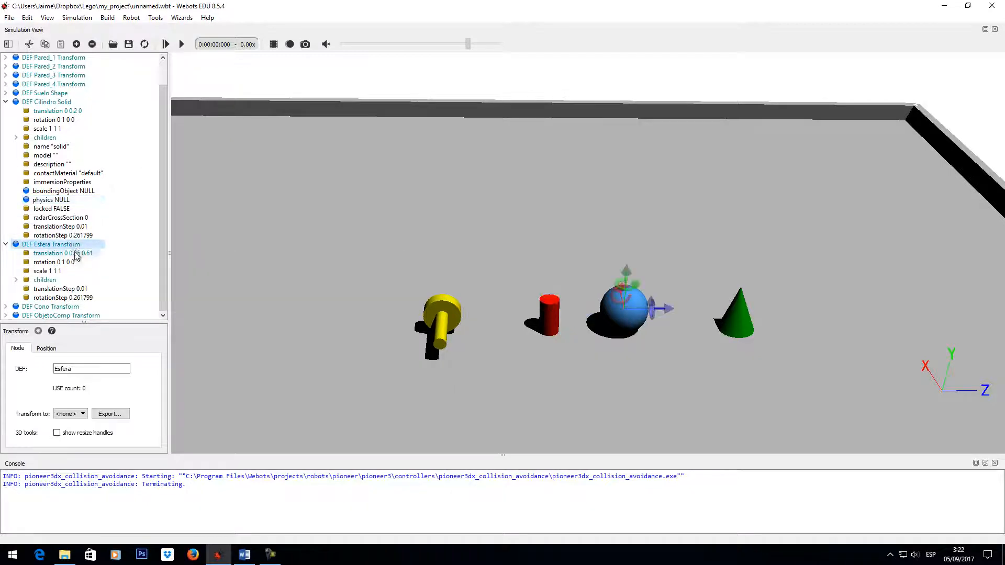
left_click(73, 254)
left_click(60, 263)
left_click(55, 271)
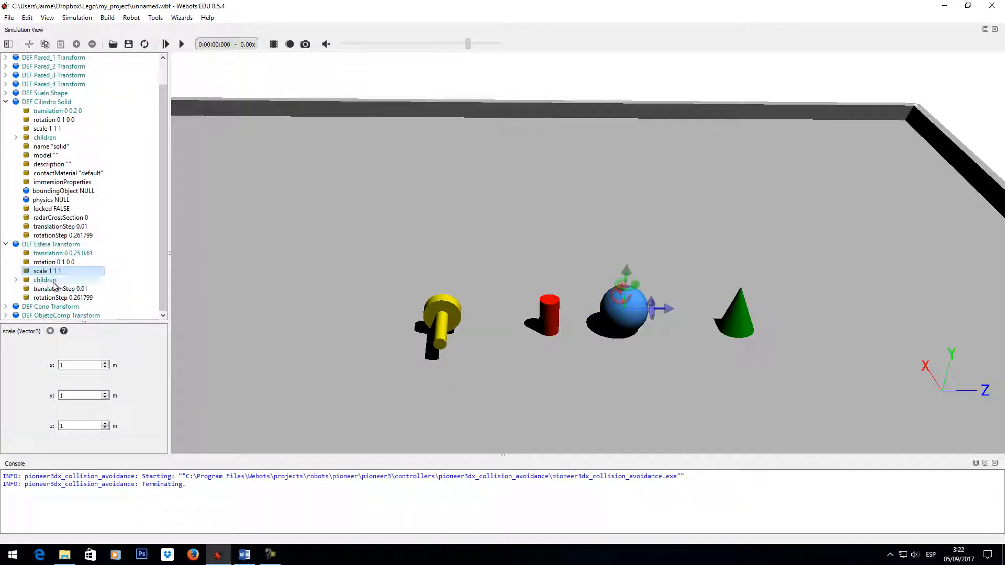
left_click(54, 280)
left_click(57, 288)
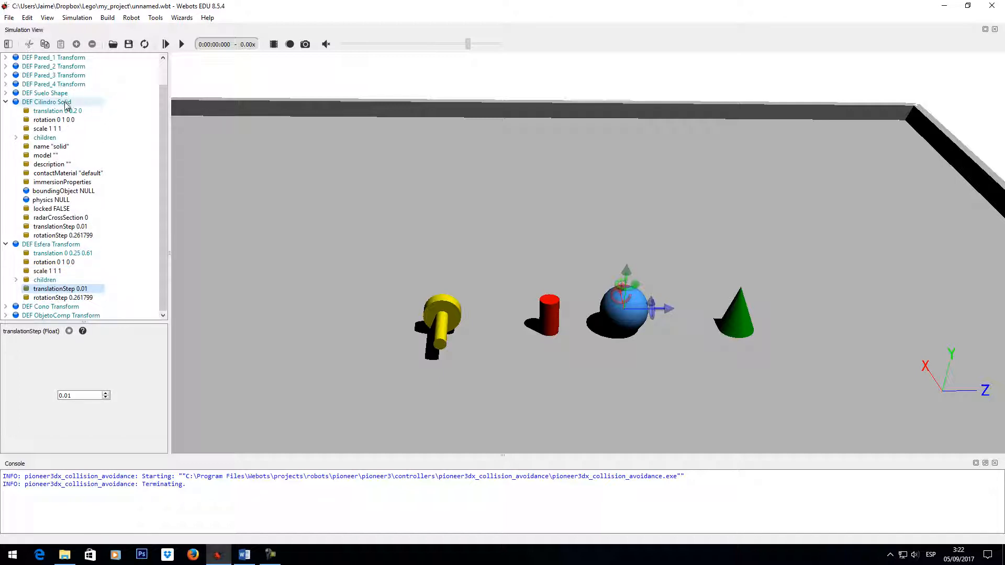
left_click(81, 192)
left_click(64, 200)
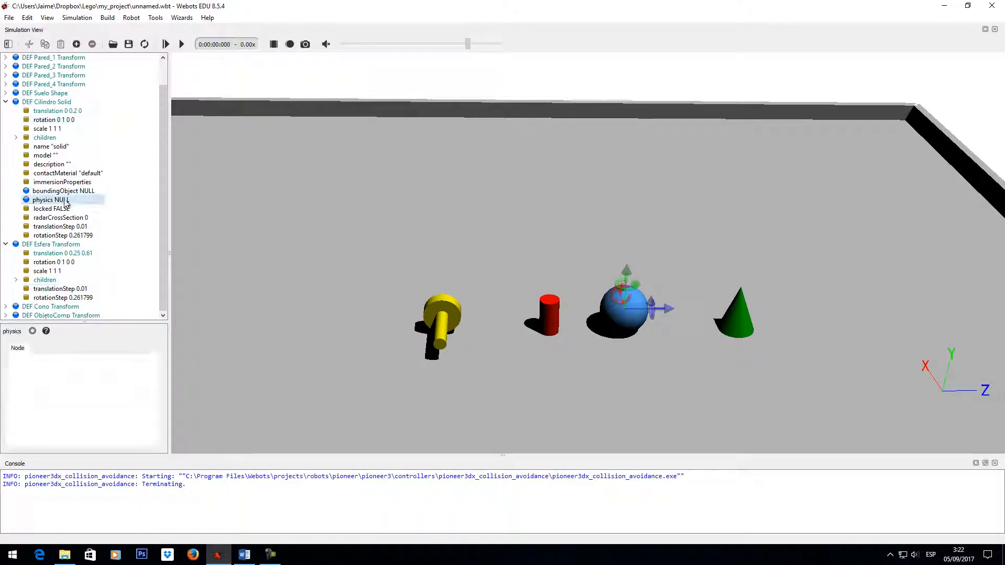
left_click(79, 192)
left_click(62, 201)
left_click(79, 192)
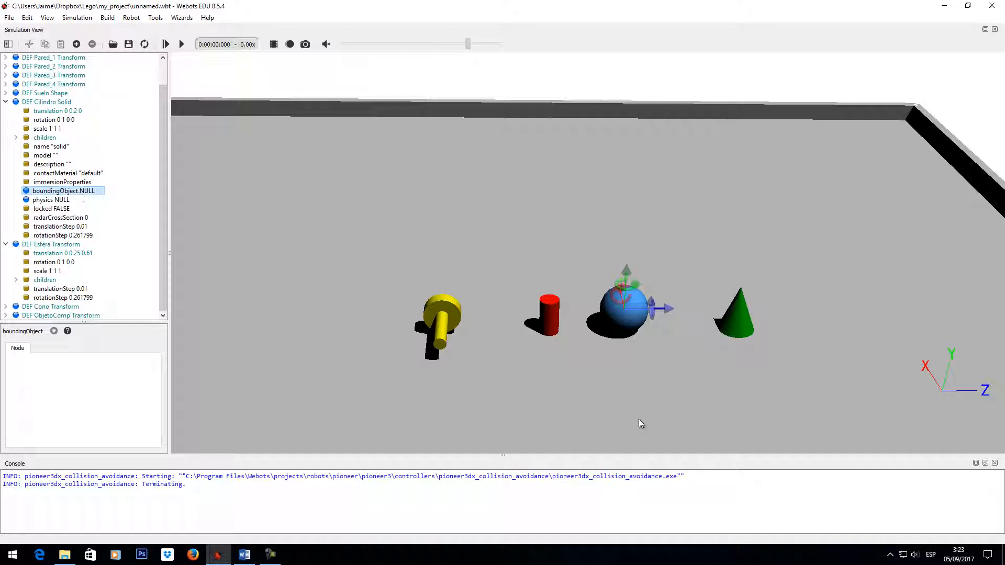
- Add a new Cylinder node as the boundingObject of the Cilindro Solid
left_click(60, 103)
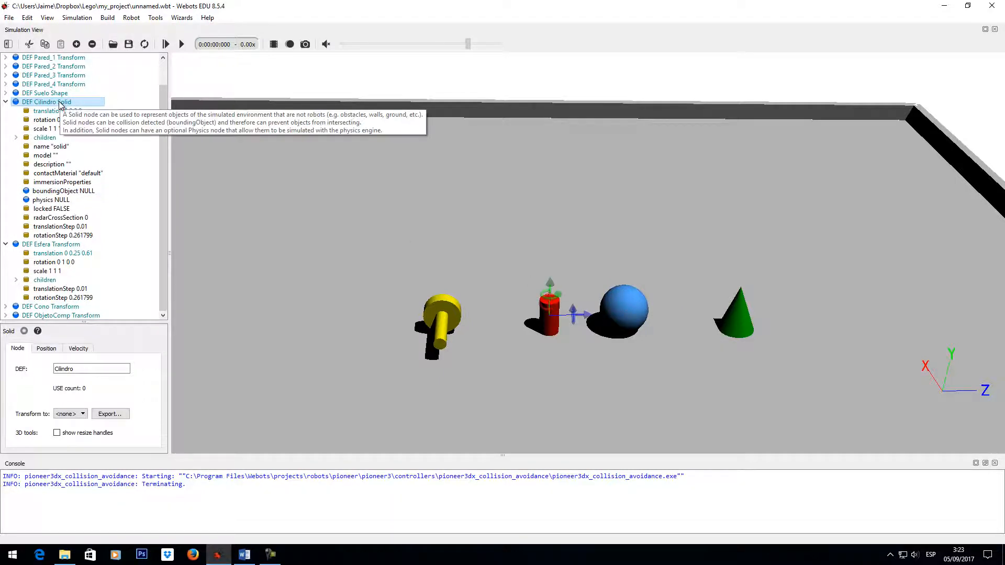
left_click(77, 192)
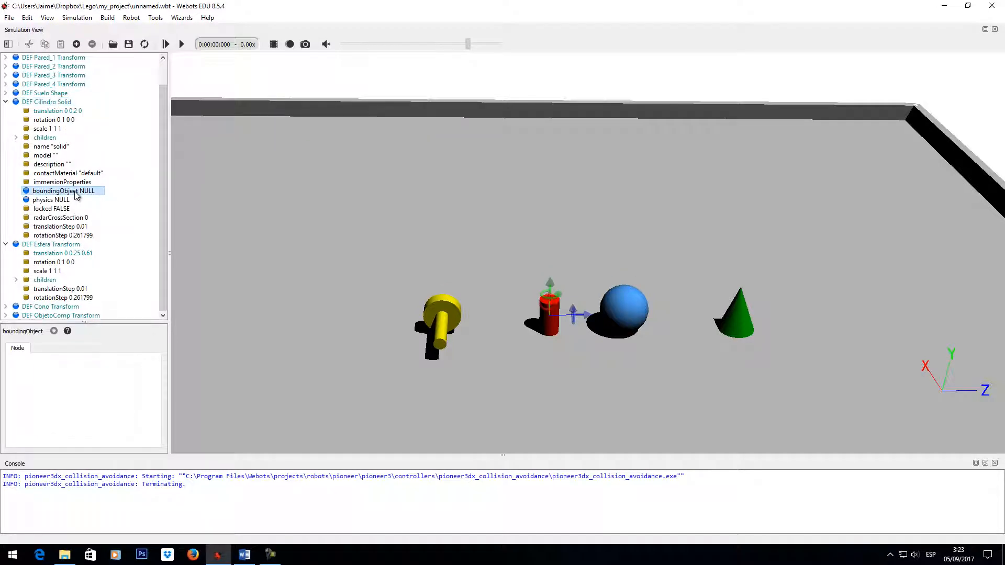
left_click(76, 44)
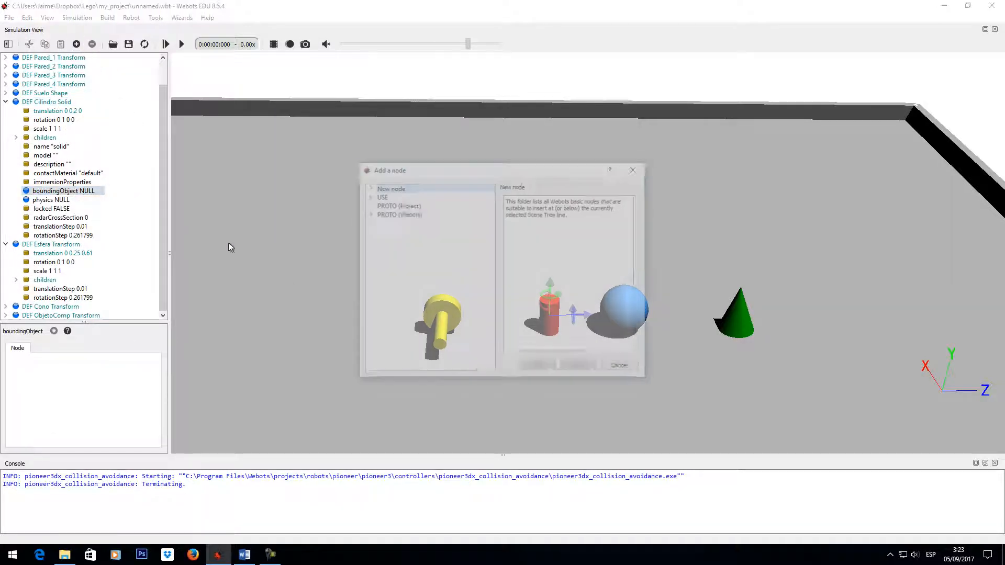
left_click_drag(484, 169, 769, 65)
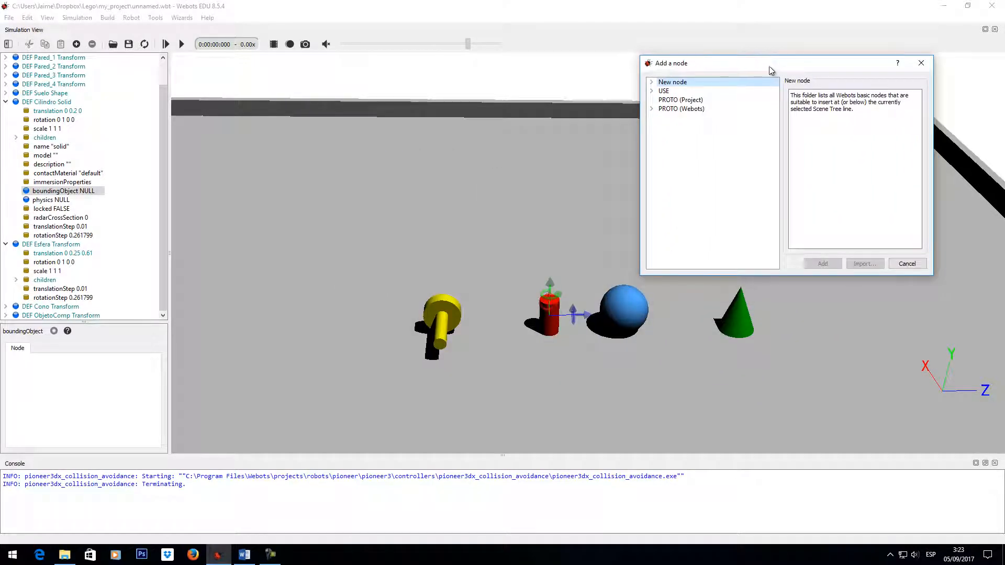
left_click(652, 82)
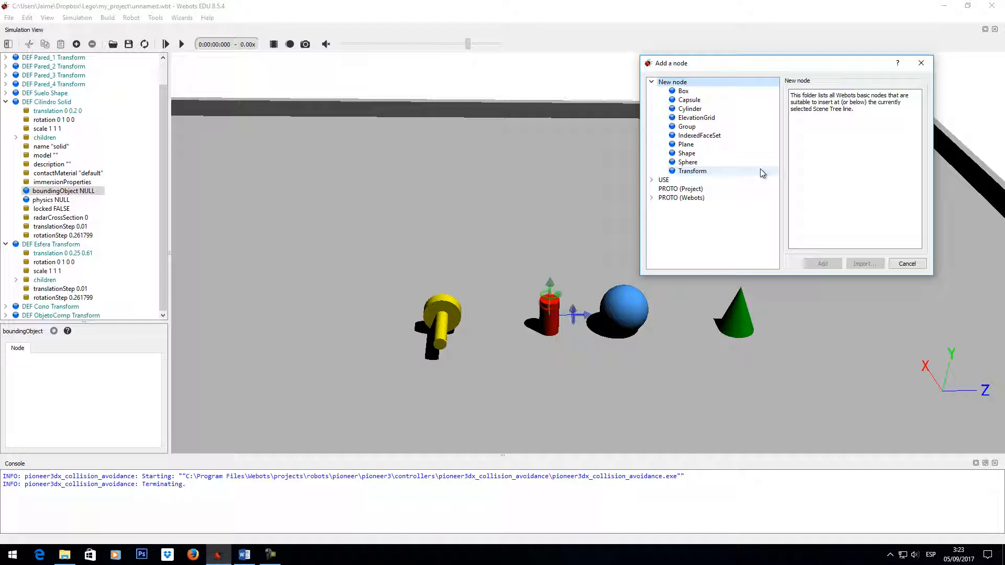
left_click(706, 111)
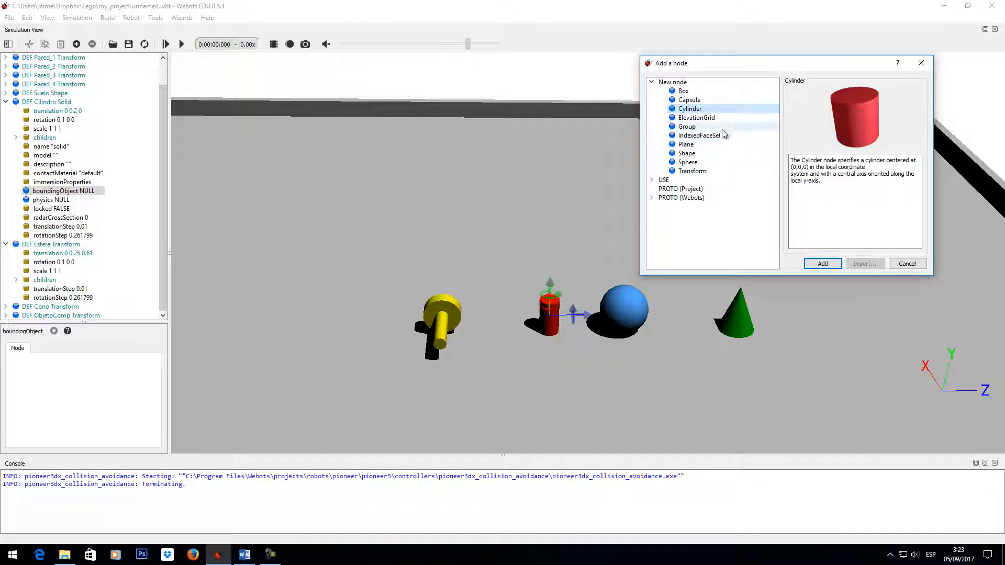
left_click(693, 130)
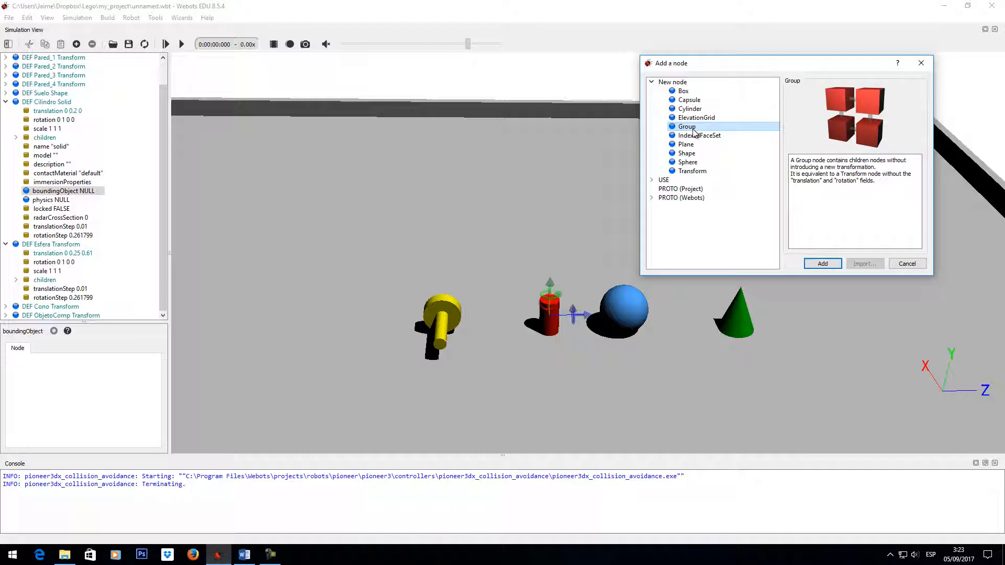
left_click(690, 109)
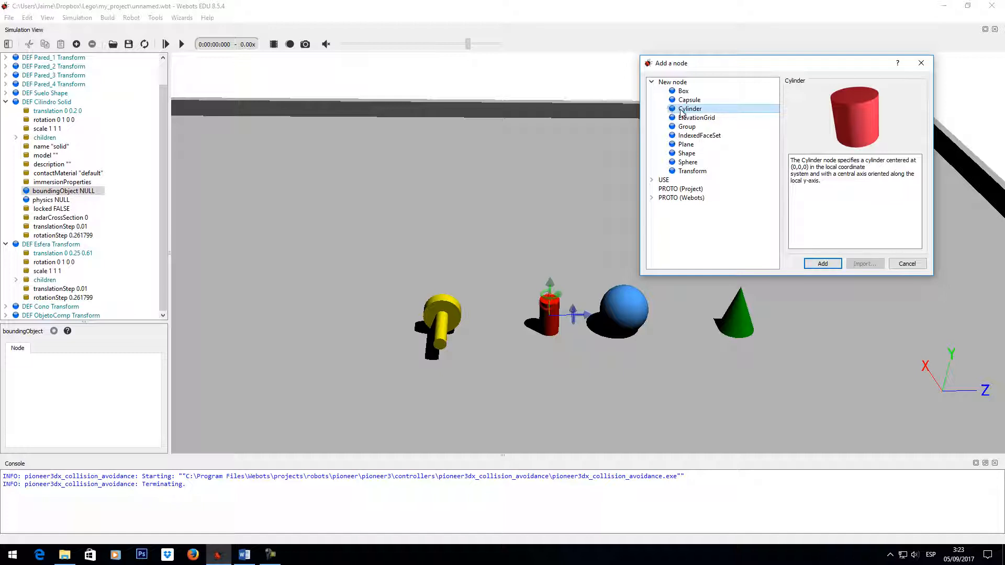
left_click(821, 267)
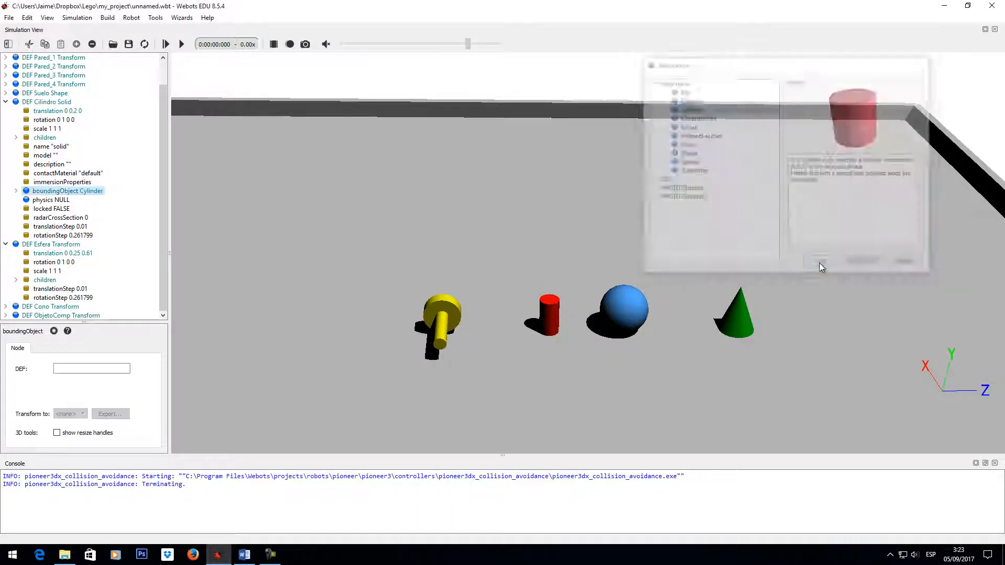
- Set the Cilindro bounding cylinder's height to 0.3 and radius to 0.08 to match its Shape geometry
left_click(16, 192)
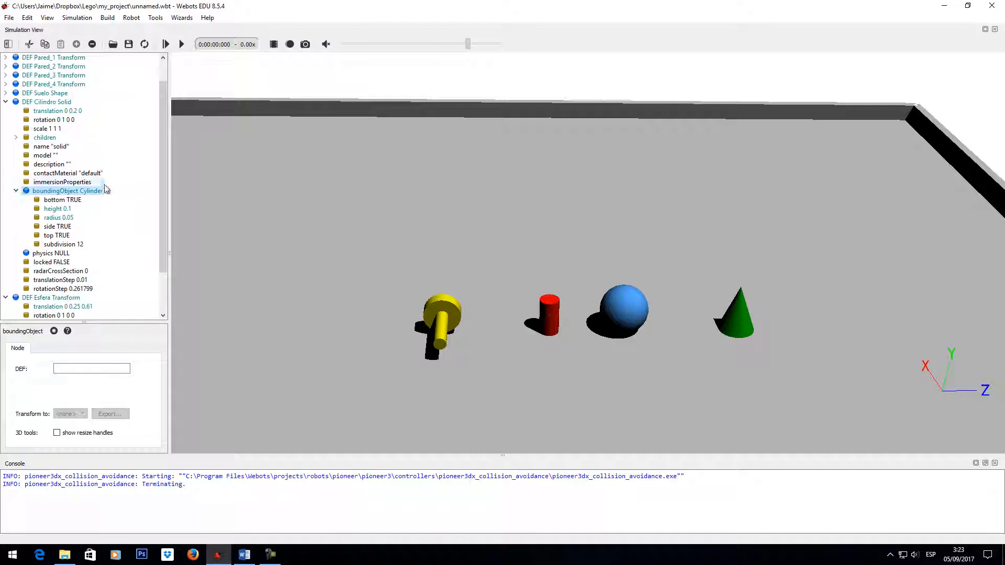
left_click(66, 218)
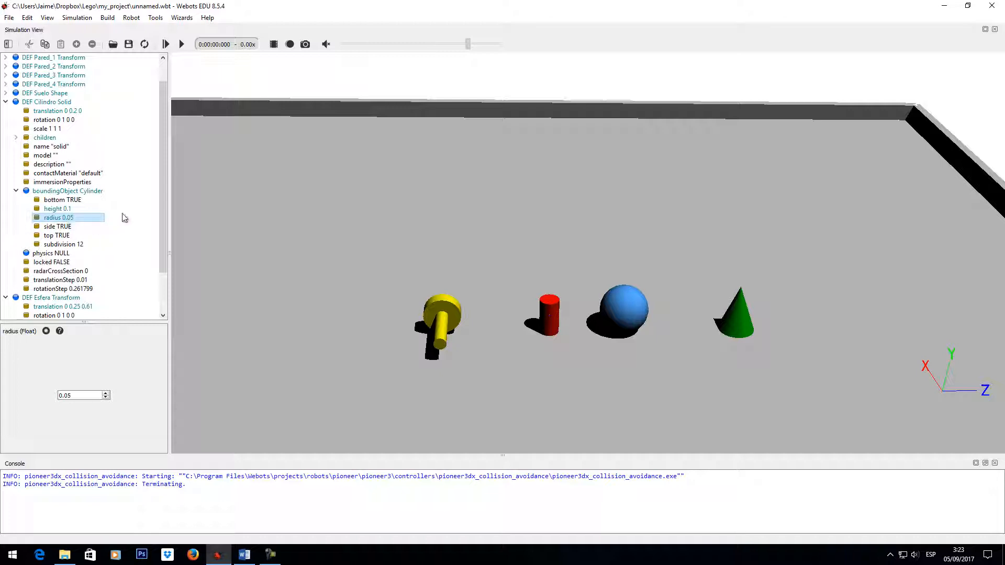
left_click_drag(164, 206, 165, 240)
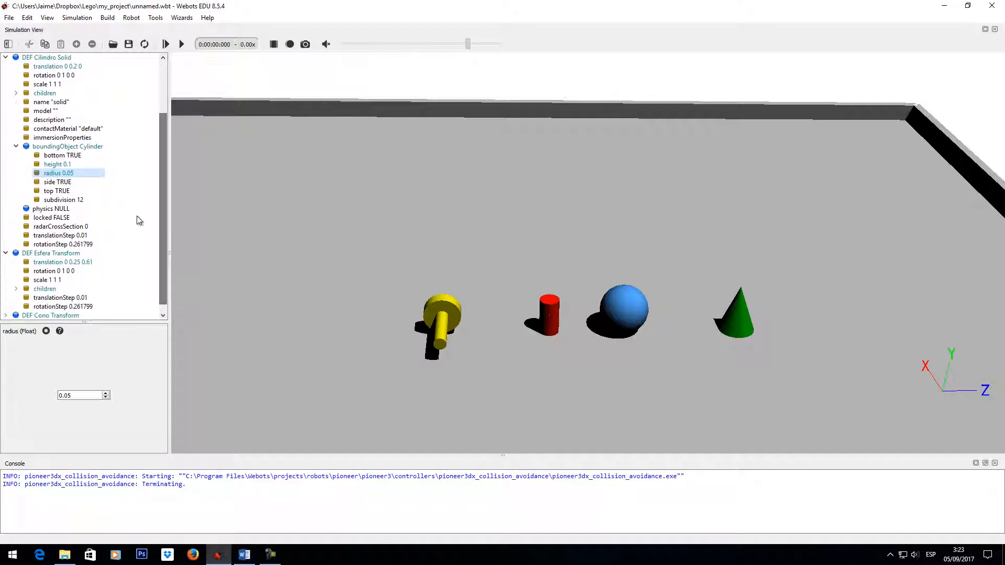
left_click(79, 166)
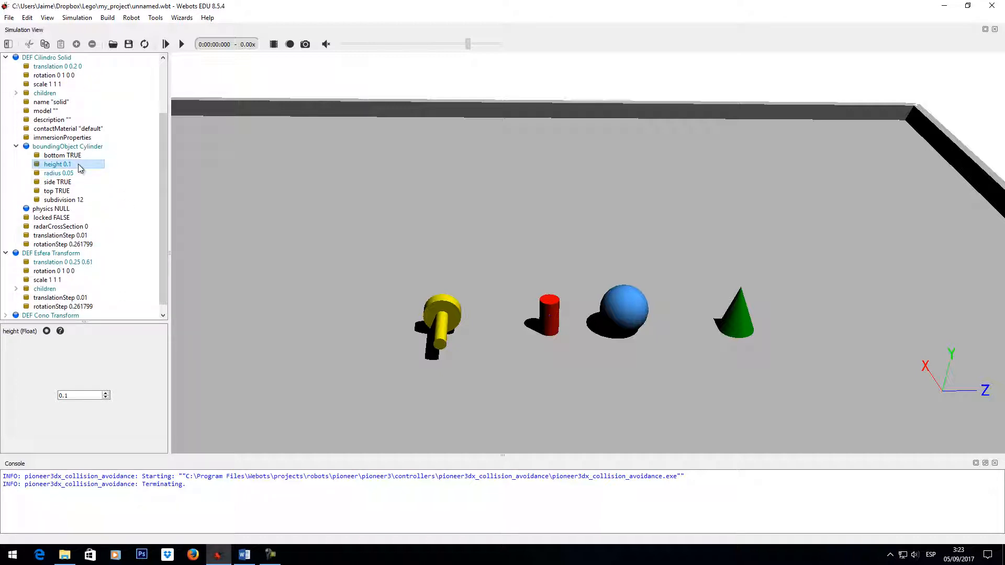
left_click(16, 94)
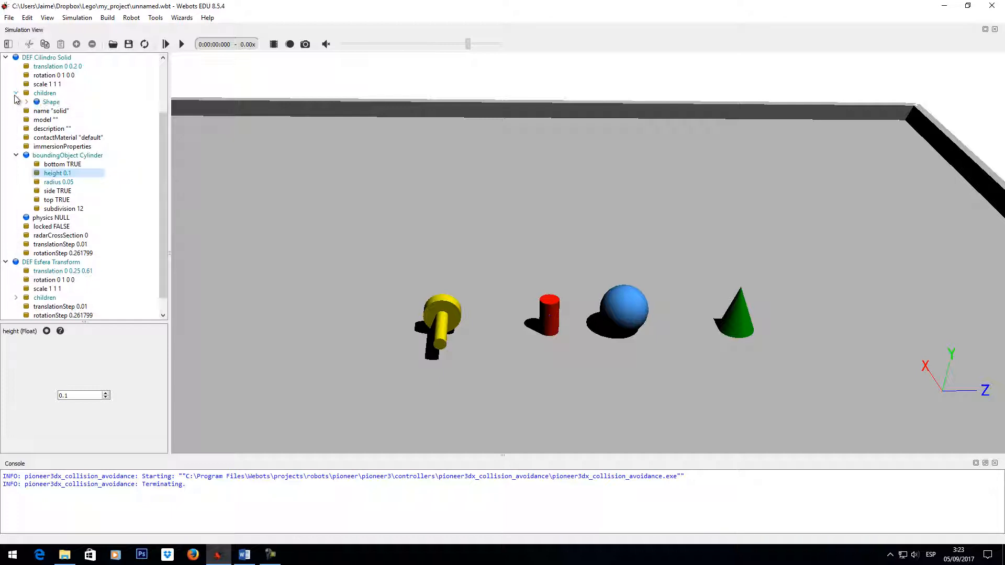
left_click(26, 102)
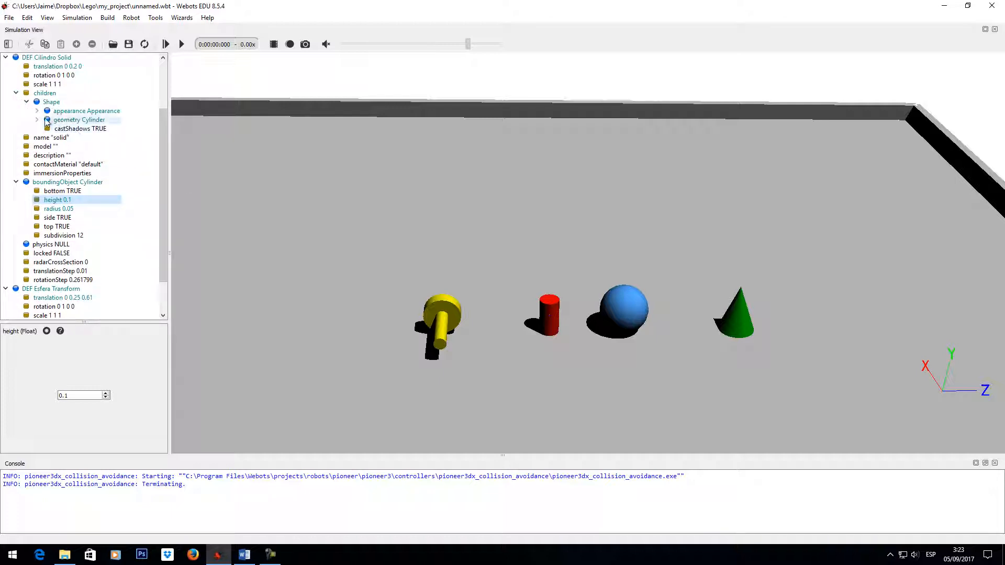
left_click(38, 120)
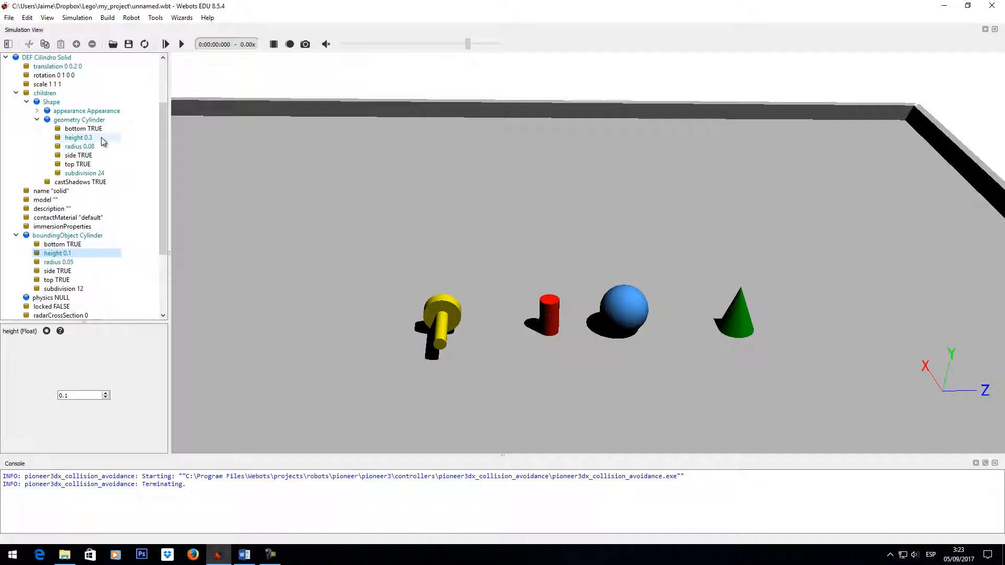
left_click_drag(165, 154, 167, 197)
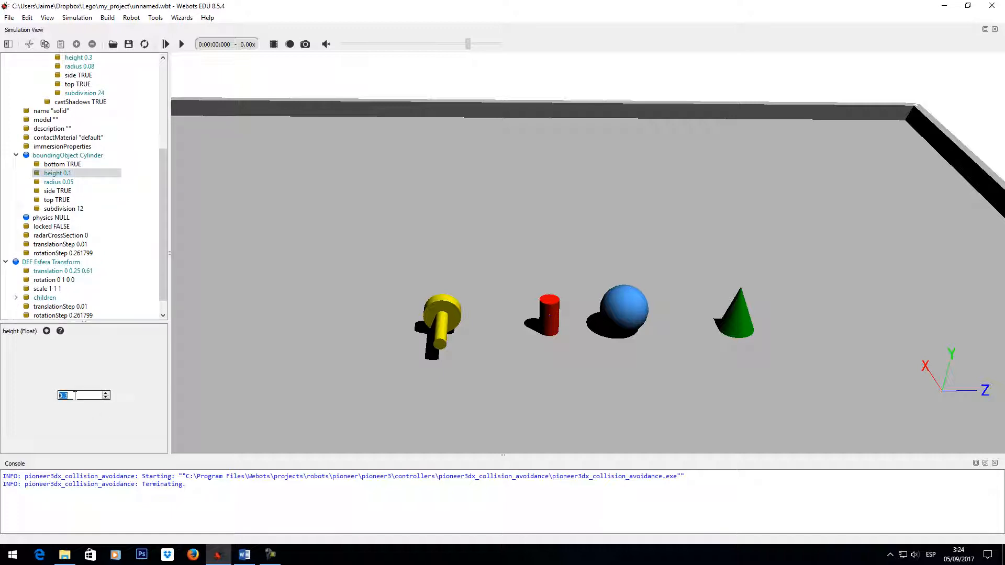
left_click(59, 181)
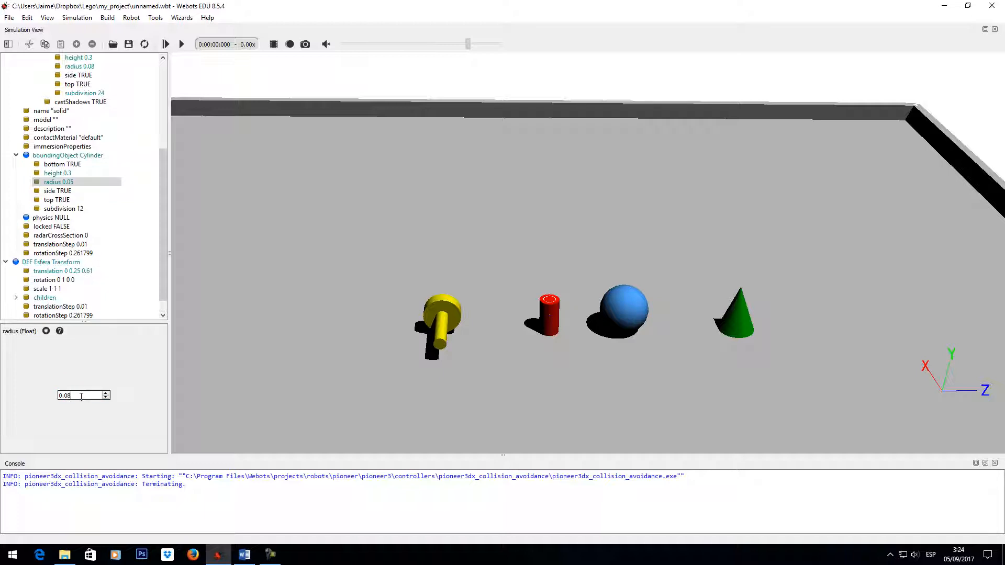
key("Return")
- Set the subdivision of the Cilindro bounding cylinder to 24, matching the Shape geometry
mouse_move(545, 318)
left_mouse_down()
mouse_move(557, 331)
mouse_move(542, 344)
mouse_move(534, 311)
mouse_move(544, 293)
mouse_move(556, 309)
mouse_move(491, 298)
mouse_move(502, 263)
mouse_move(552, 304)
mouse_move(543, 304)
left_mouse_up()
scroll(542, 344, "up", 6)
key("ctrl+z")
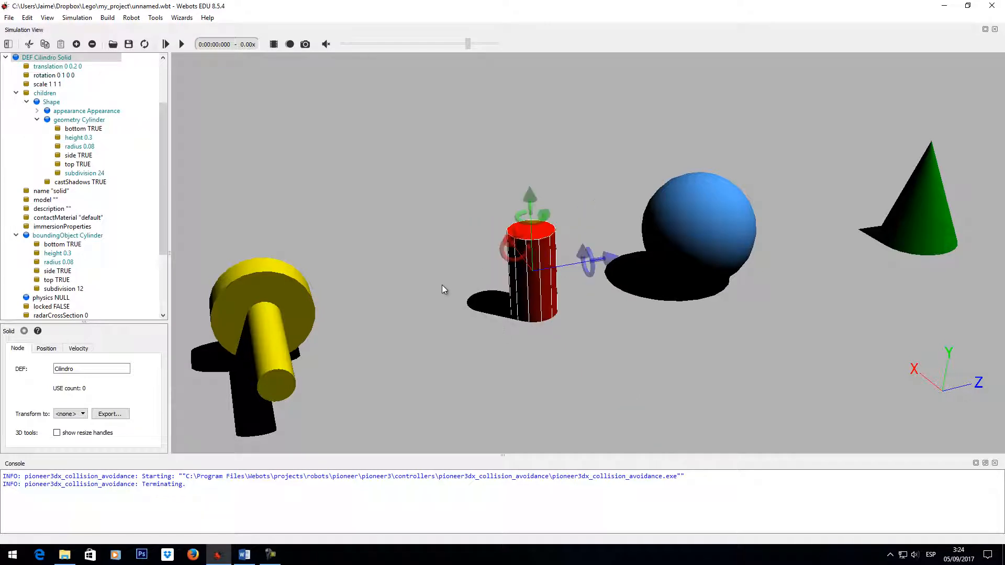
left_click_drag(161, 155, 164, 209)
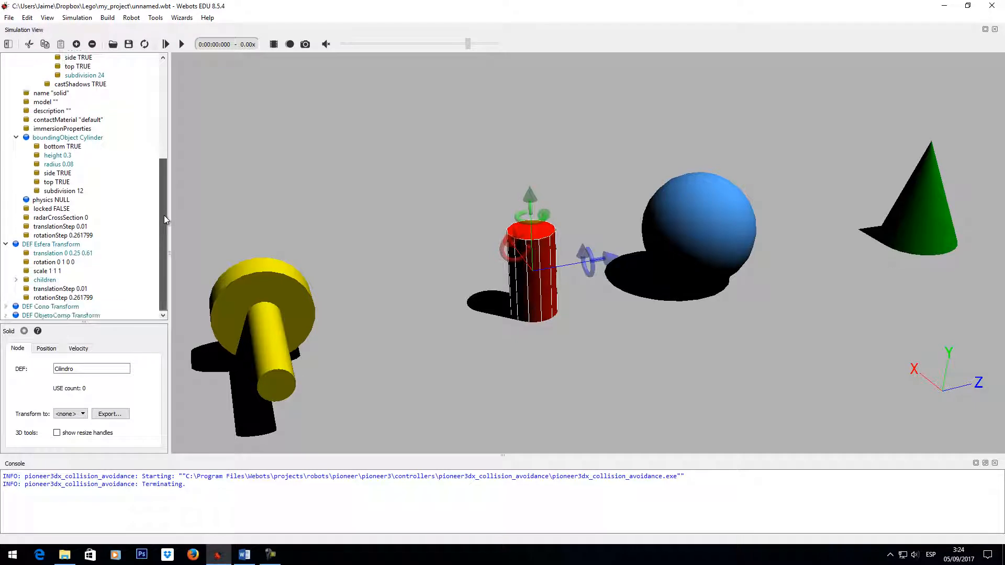
left_click(78, 192)
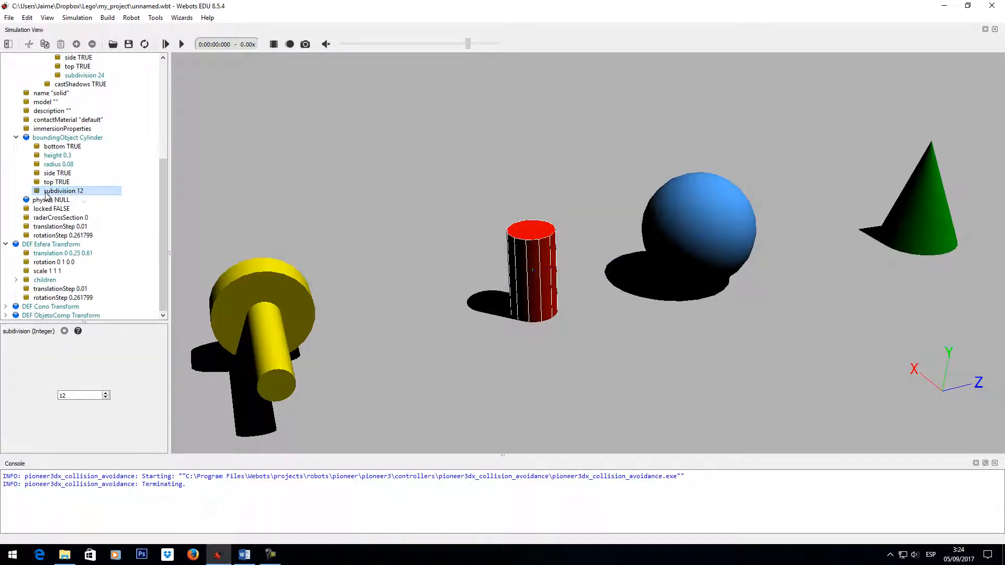
double_click(79, 395)
type("2")
key("Return")
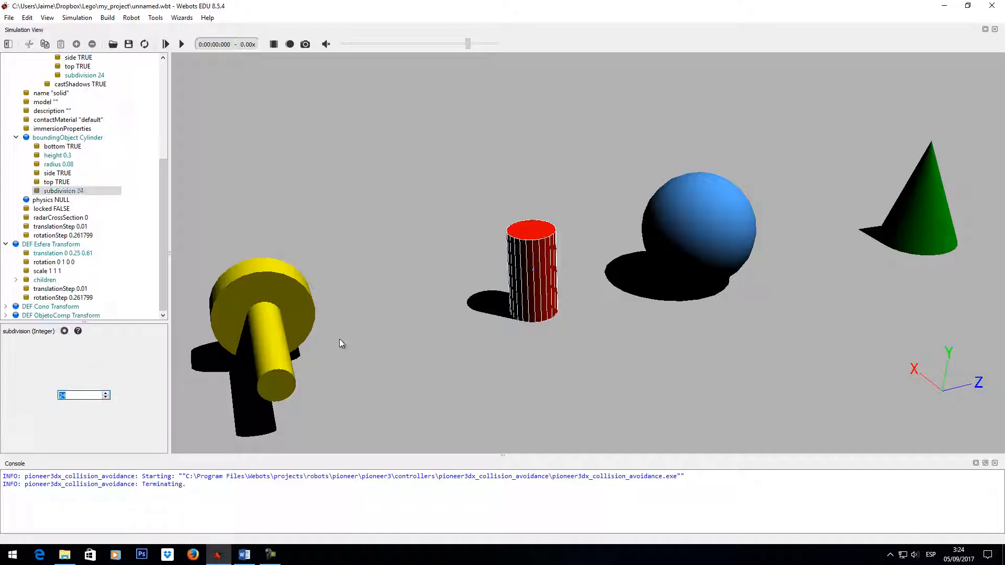
left_click(532, 261)
left_click_drag(532, 260, 509, 265)
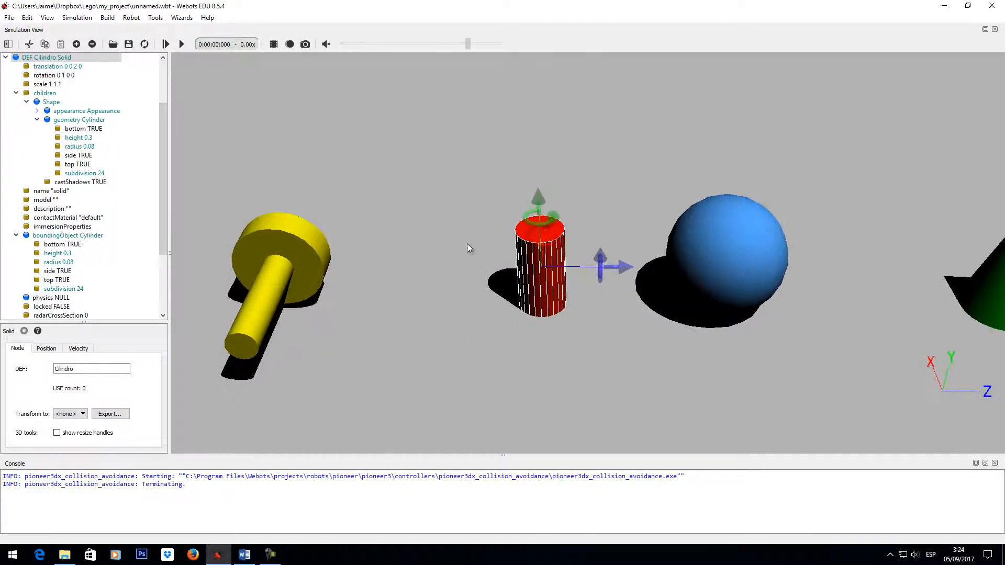
middle_click_drag(466, 243, 468, 342)
left_click_drag(468, 341, 466, 342)
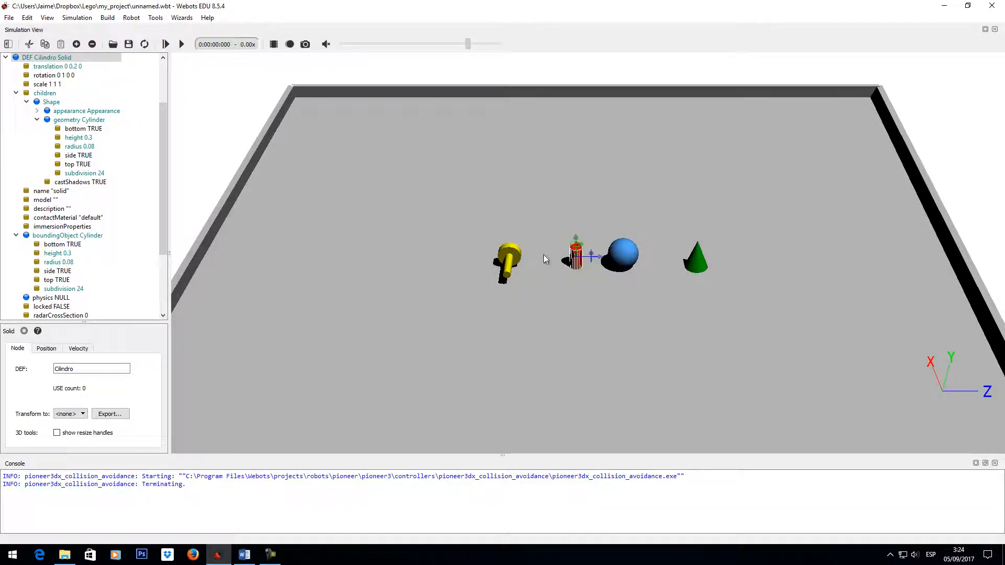
- Compare the Cono Transform with the Cilindro Solid in the 3D scene, examining which one shows a bounding outline when selected
left_click_drag(660, 280, 661, 283)
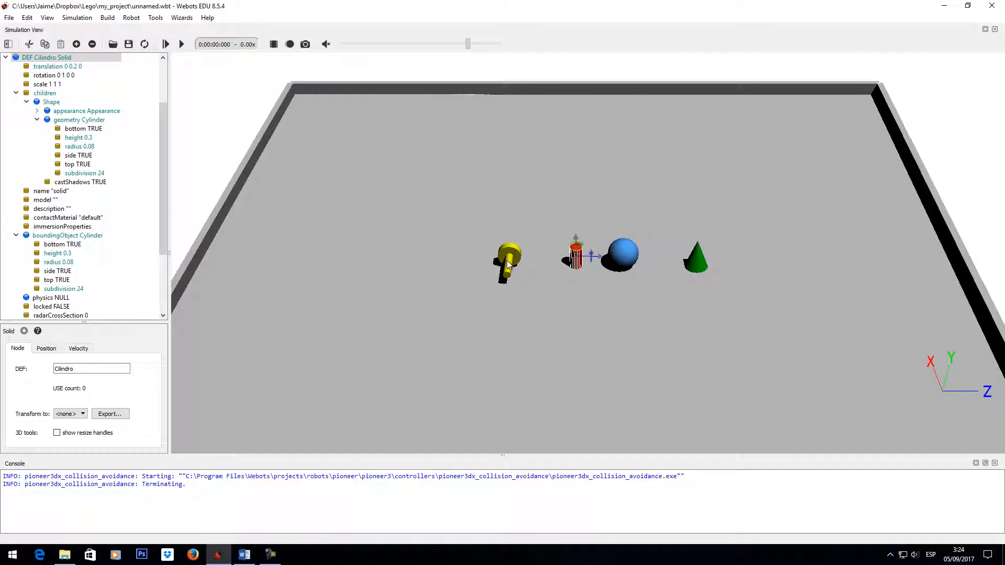
left_click(5, 57)
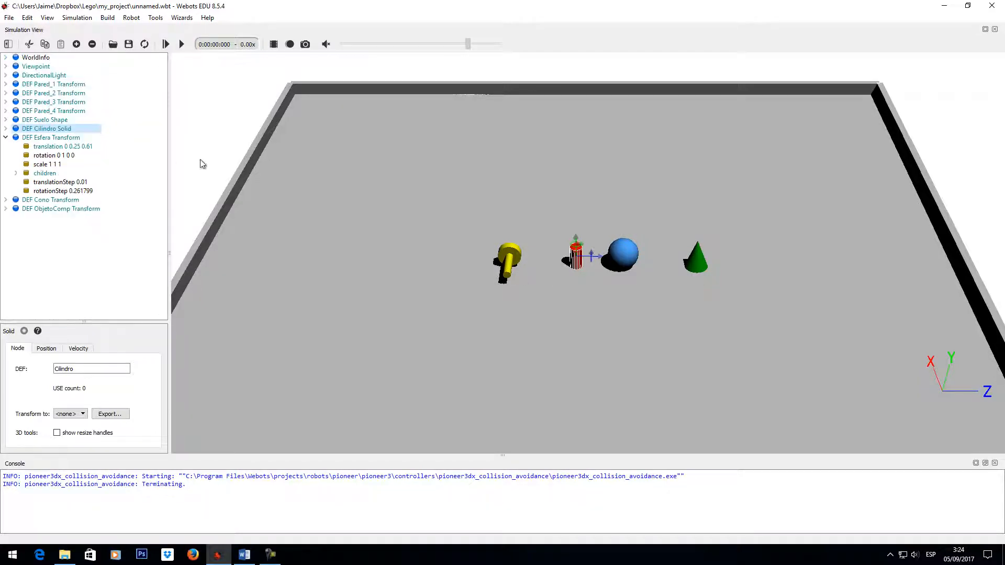
left_click(5, 138)
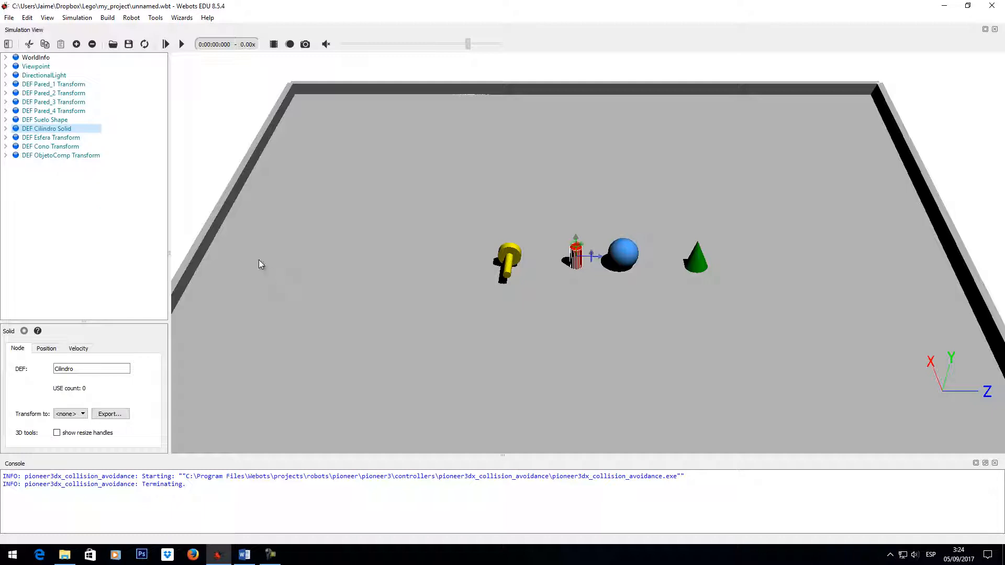
left_click(67, 148)
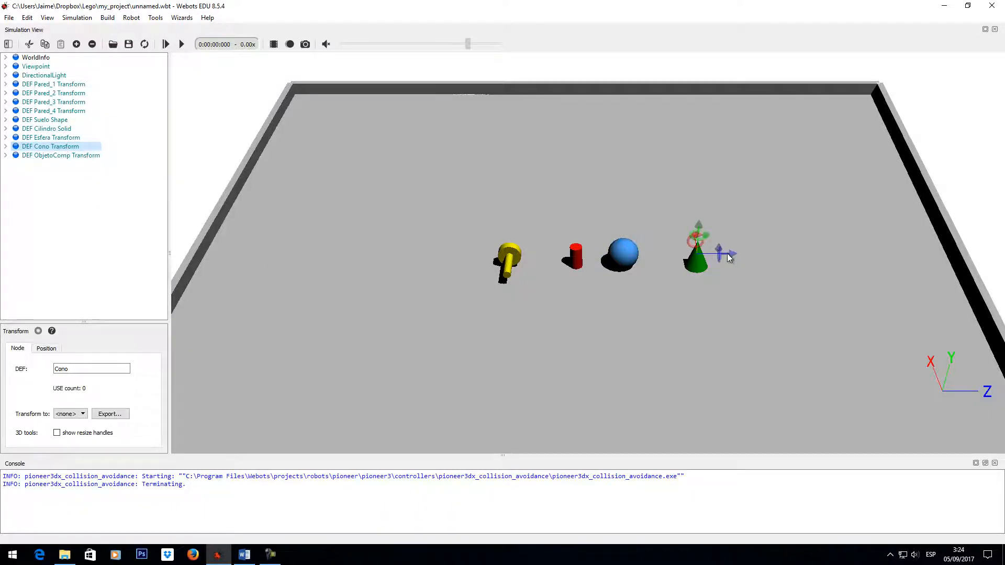
mouse_move(727, 253)
left_mouse_down()
mouse_move(745, 255)
mouse_move(737, 256)
left_mouse_up()
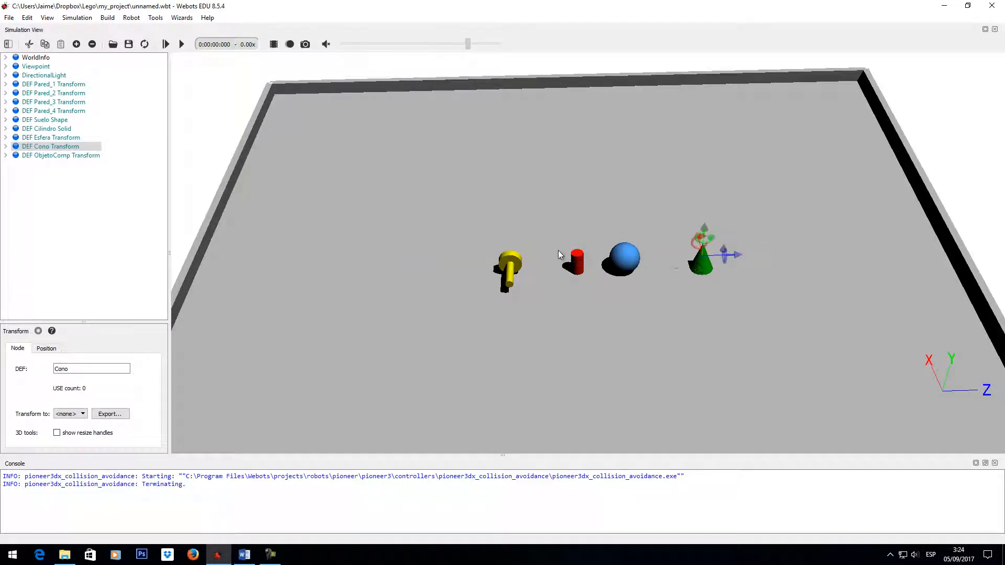
left_click(578, 265)
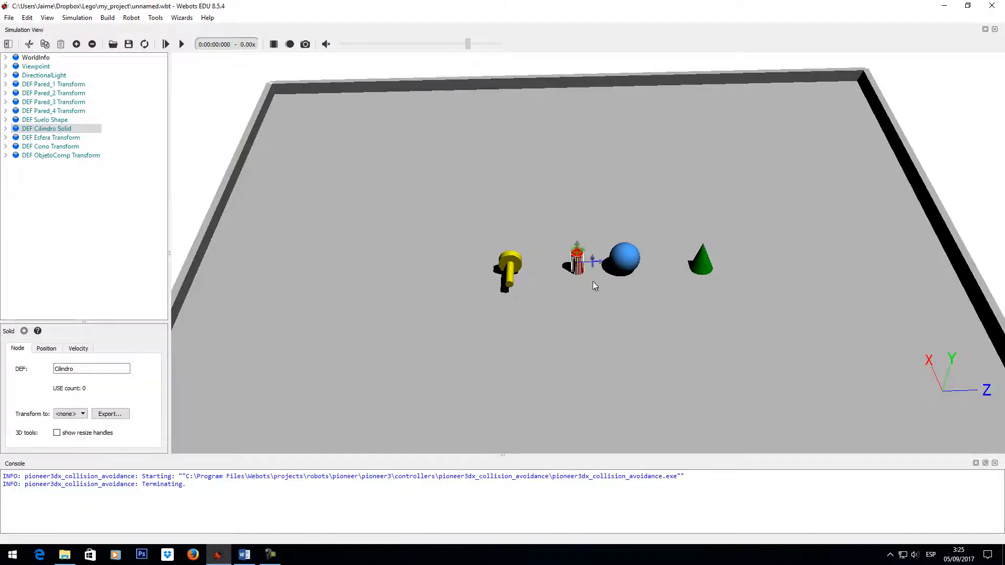
mouse_move(593, 281)
left_mouse_down()
mouse_move(573, 281)
mouse_move(583, 279)
left_mouse_up()
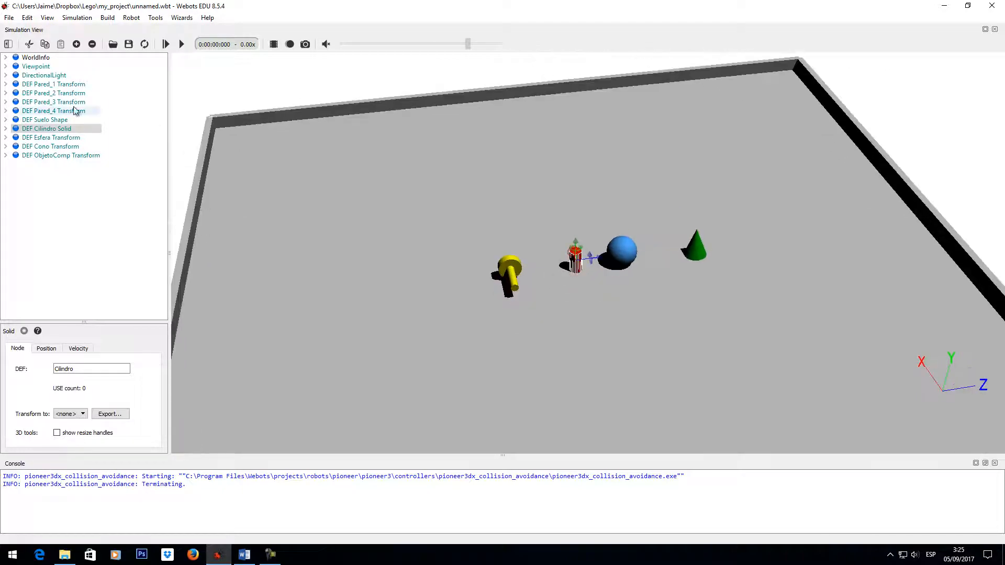
- Review the fields of the Cilindro Solid, examining its boundingObject and physics entries
left_click(6, 128)
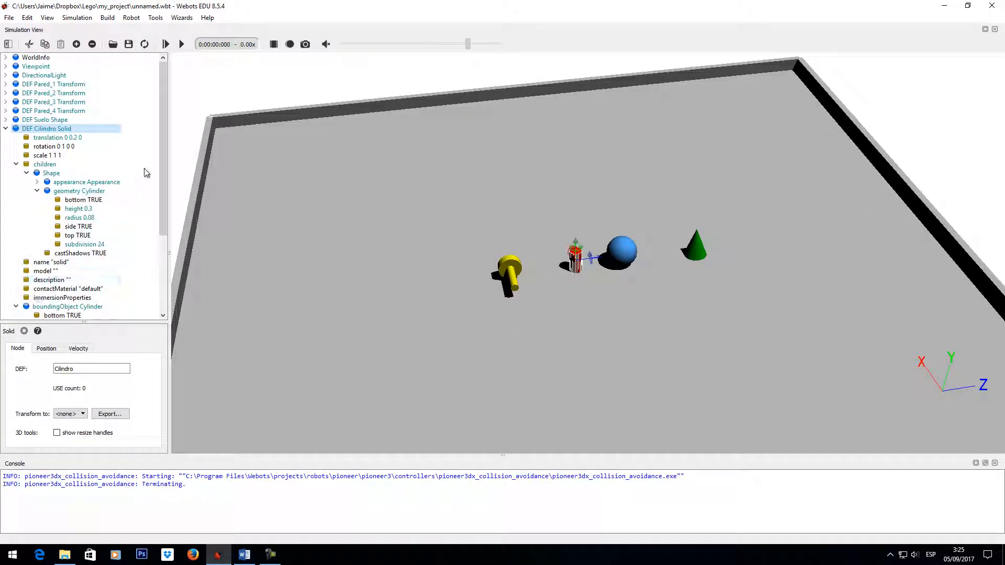
left_click_drag(160, 170, 163, 219)
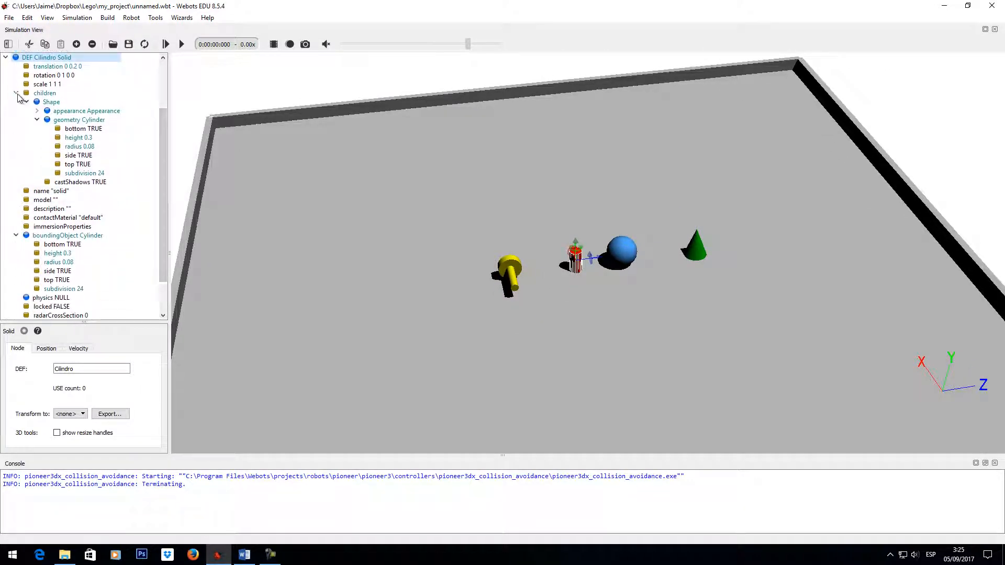
left_click(17, 93)
left_click(18, 198)
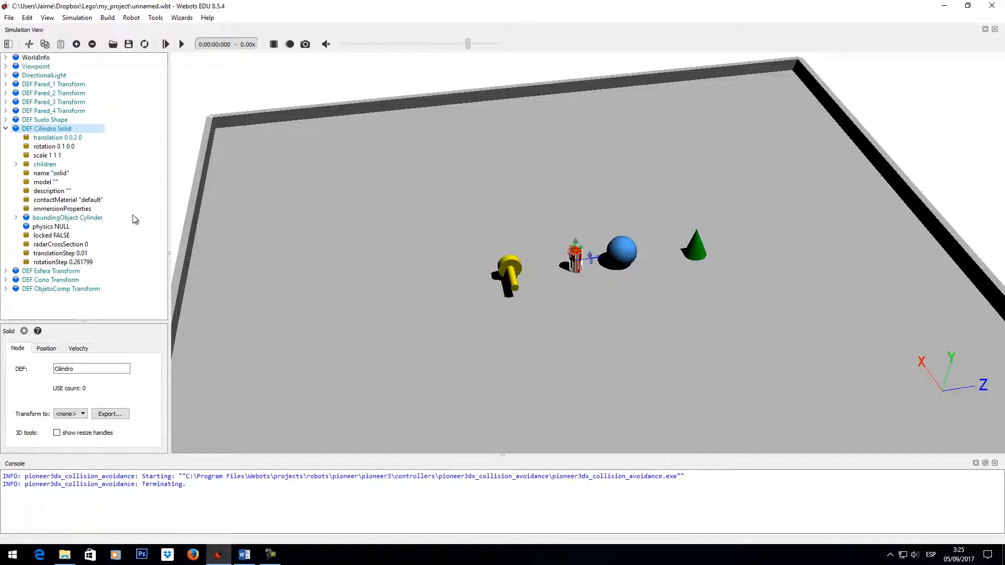
left_click(75, 218)
left_click(63, 227)
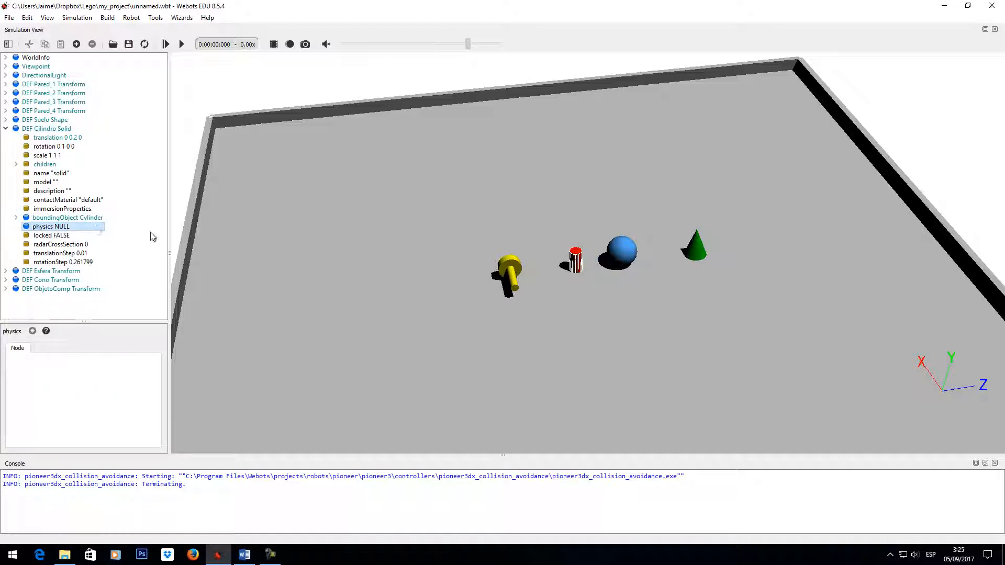
- Inspect the bounding outline around the red cylinder up close and recheck the Cilindro Solid's boundingObject and physics fields
left_click(587, 263)
left_click_drag(578, 267, 586, 299)
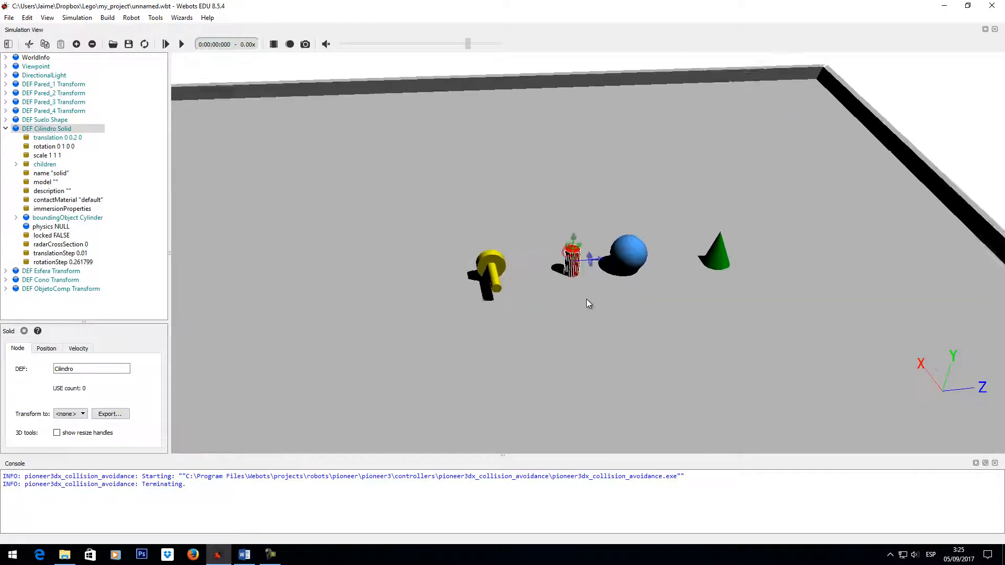
scroll(583, 253, "up", 5)
scroll(572, 254, "down", 10)
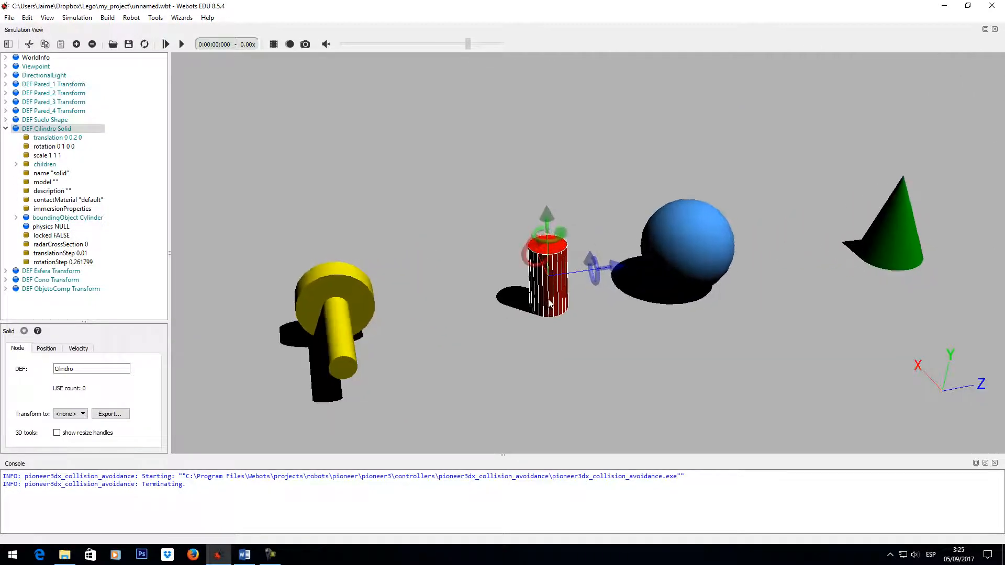
left_click_drag(541, 373, 543, 389)
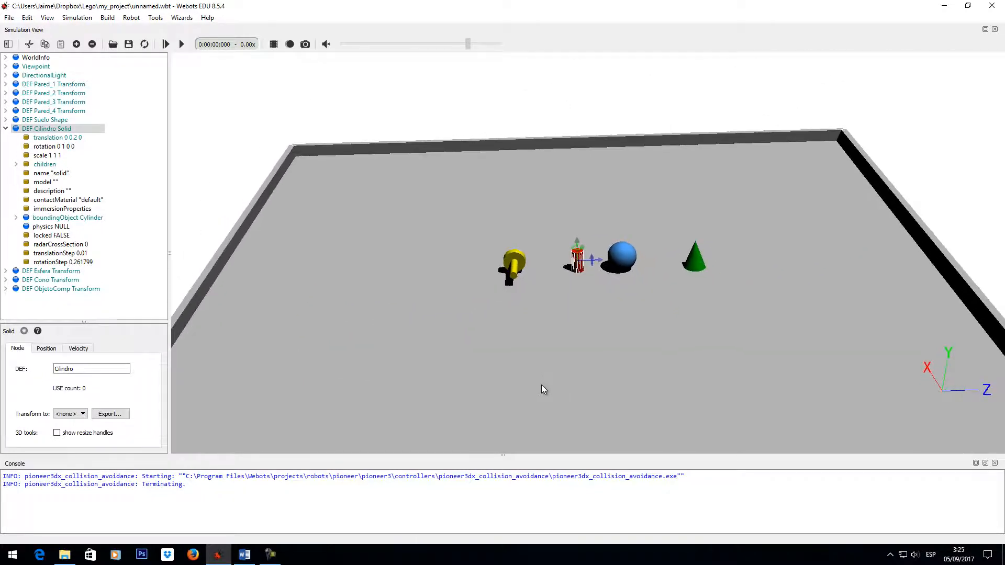
left_click_drag(602, 349, 591, 305)
right_click_drag(592, 305, 560, 316)
middle_click_drag(560, 316, 585, 167)
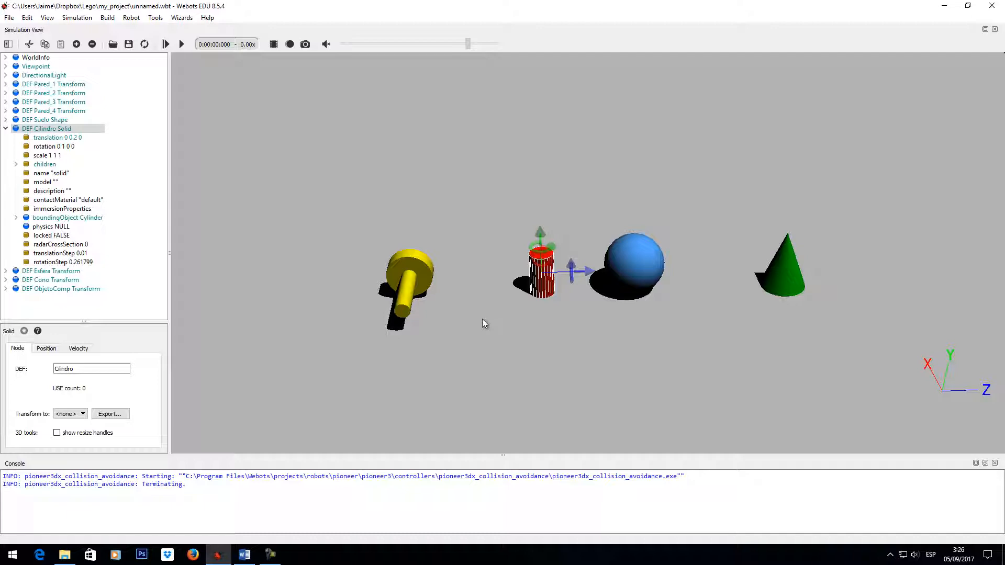
left_click(84, 217)
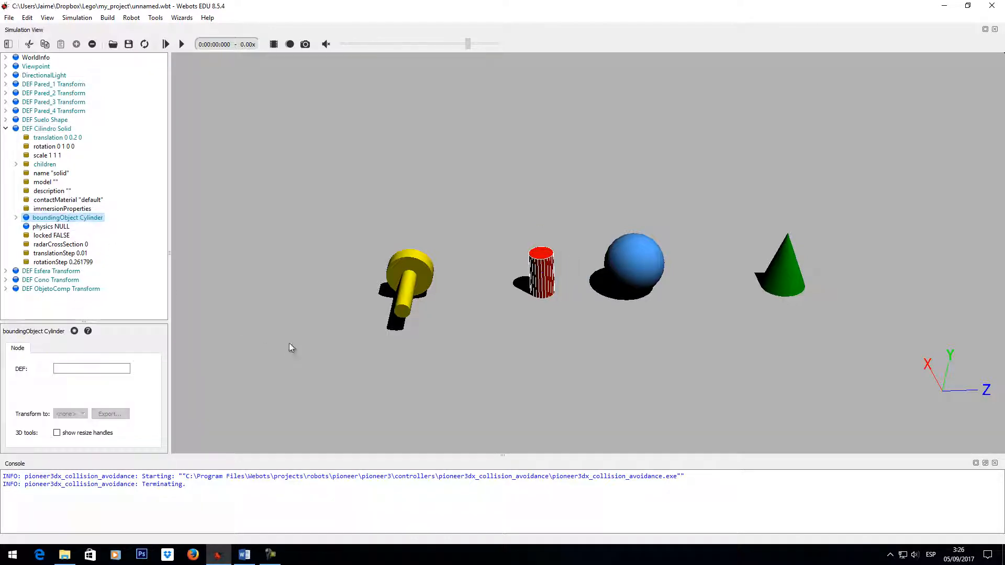
left_click(60, 228)
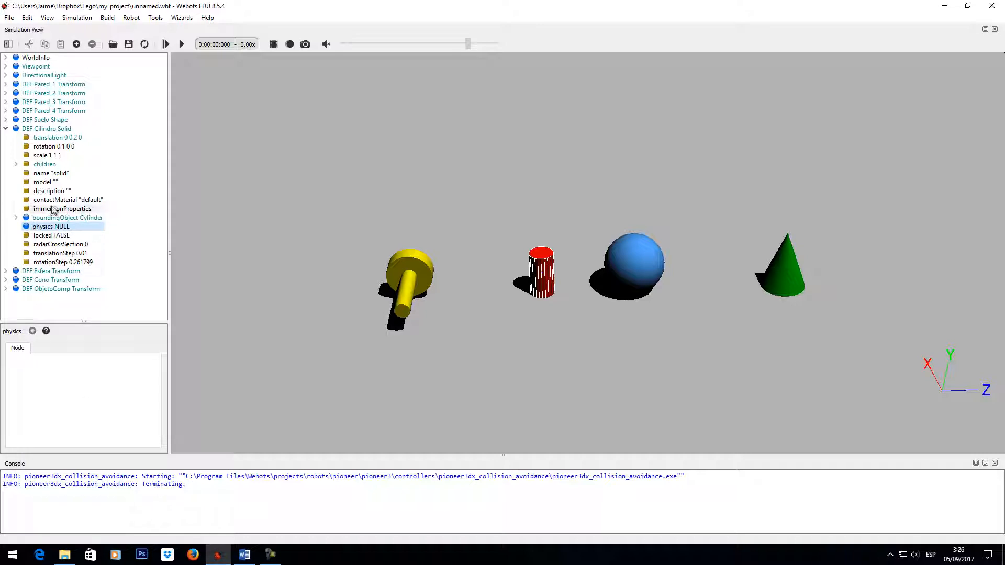
left_click(6, 128)
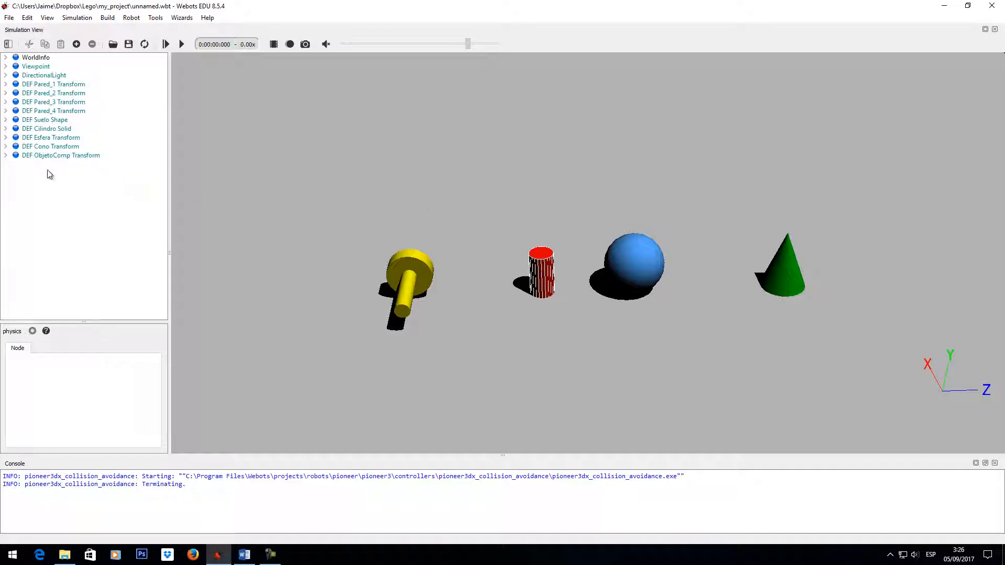
- Check the radius and subdivision of the Esfera's sphere geometry, and convert the Esfera Transform into a Solid
left_click(6, 137)
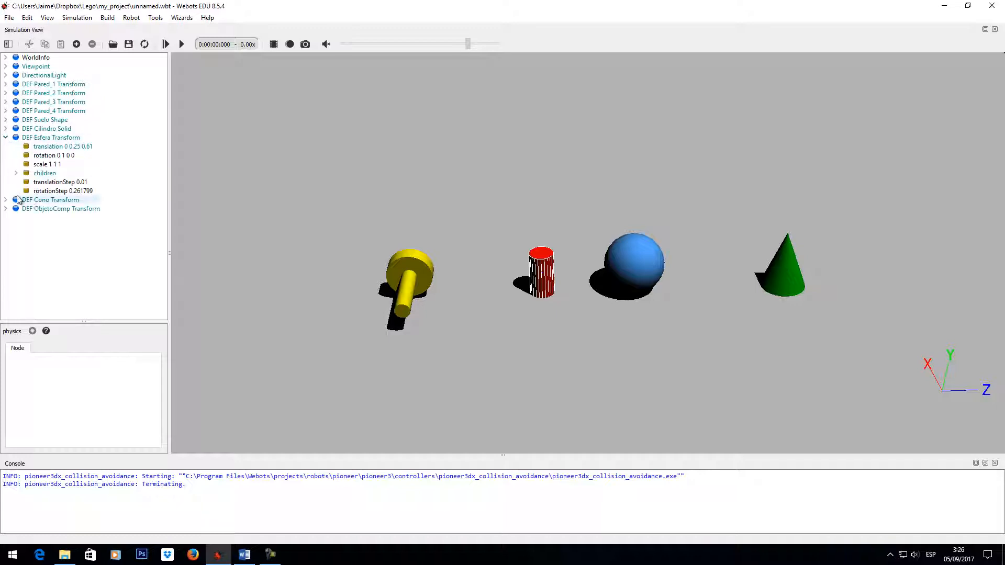
left_click(26, 181)
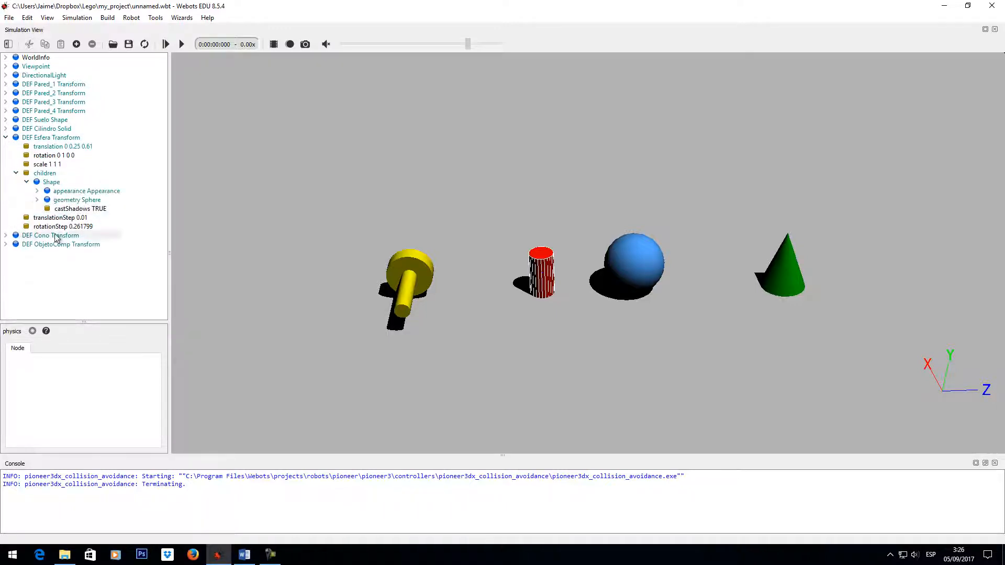
left_click(37, 200)
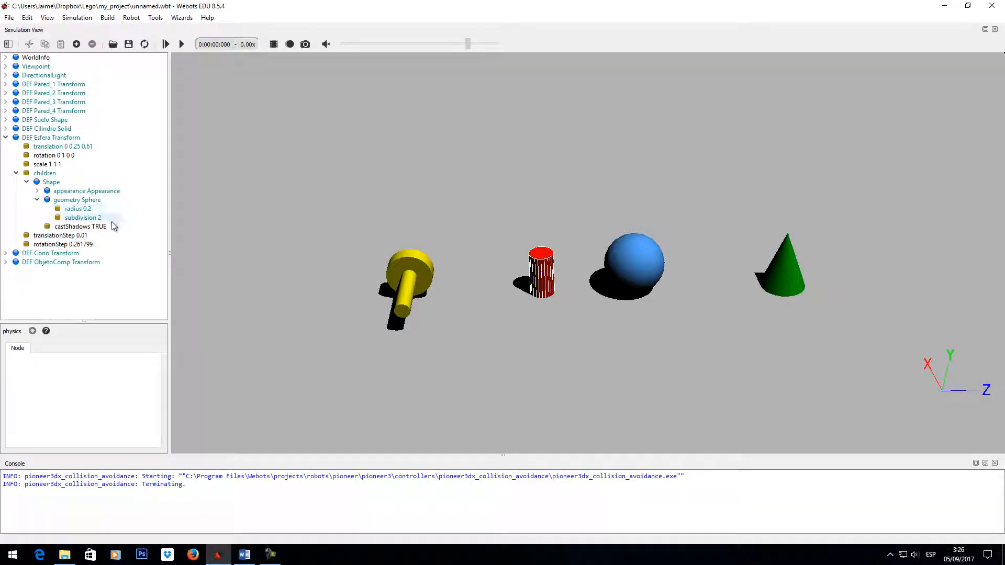
left_click(26, 182)
left_click(16, 174)
left_click(74, 139)
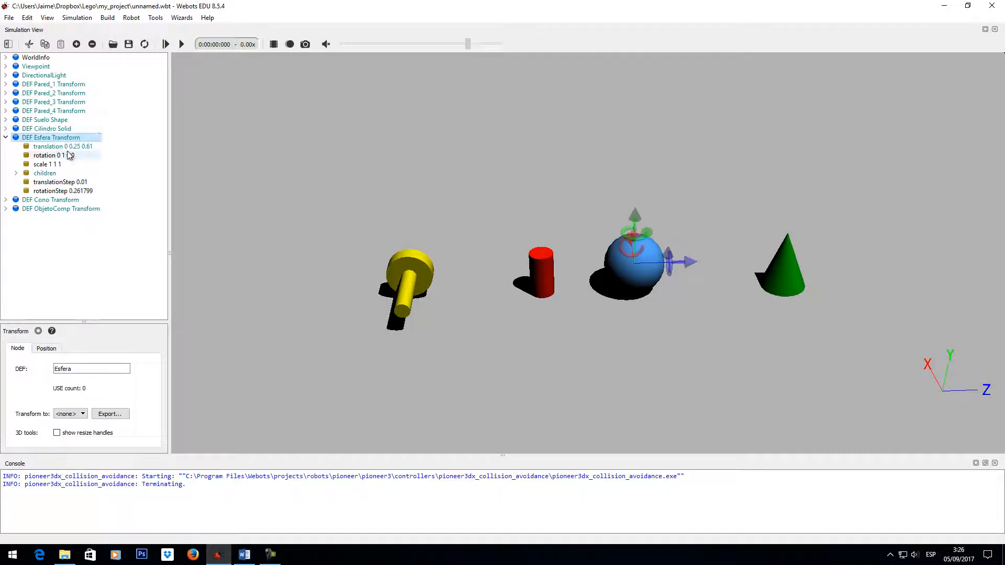
left_click(74, 414)
left_click(62, 456)
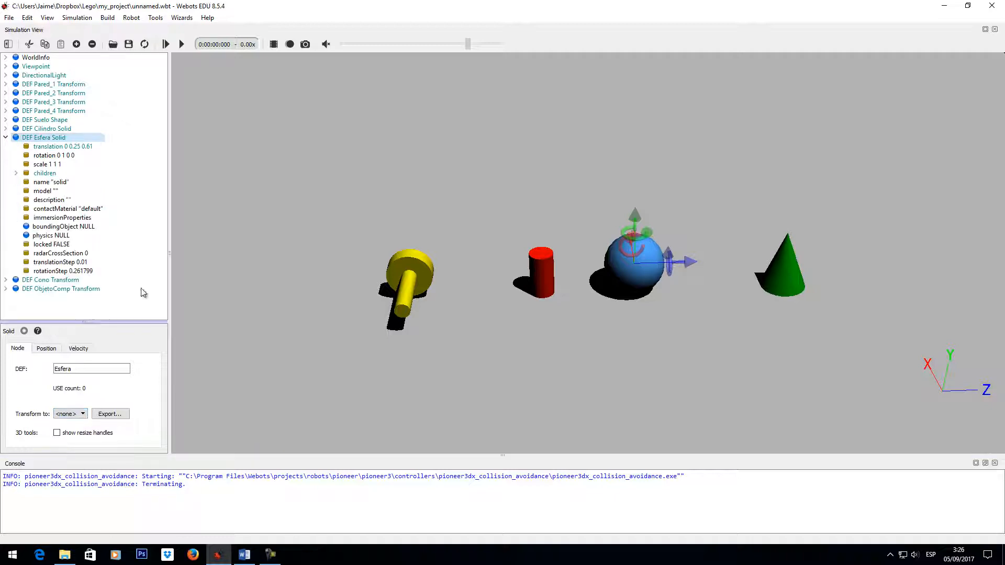
- Add a new Sphere node as the boundingObject of the Esfera Solid
left_click(86, 228)
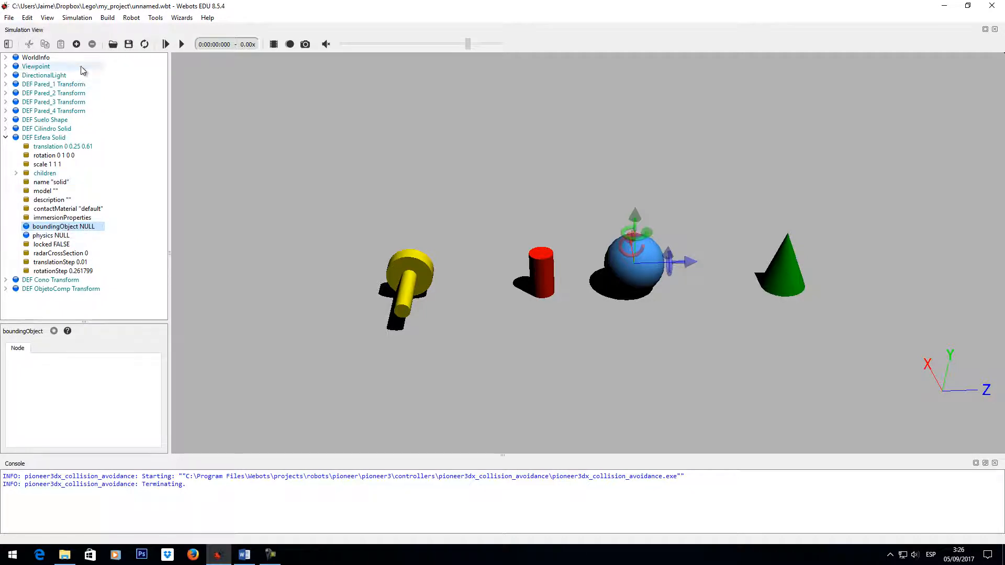
left_click(76, 44)
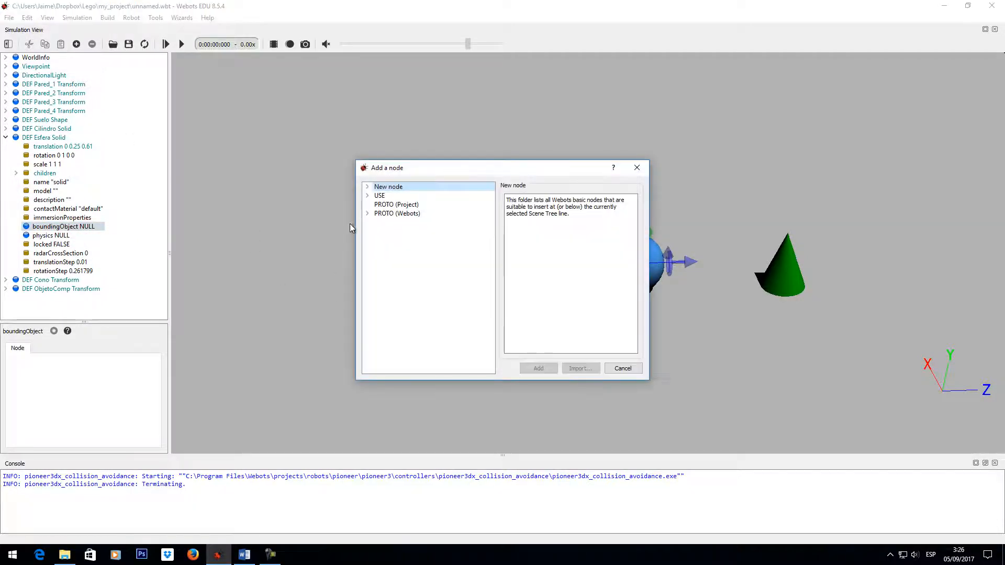
left_click(367, 187)
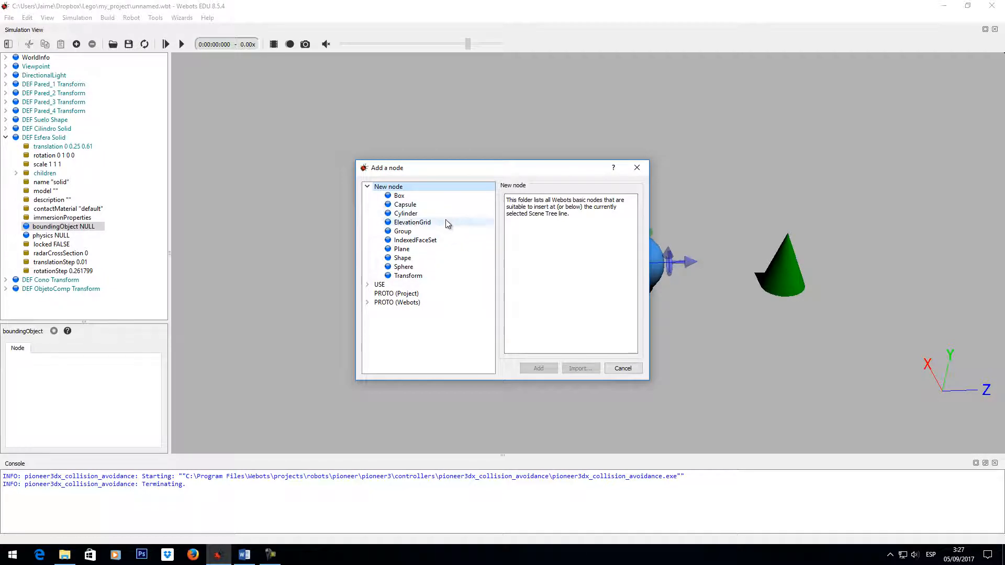
left_click(411, 268)
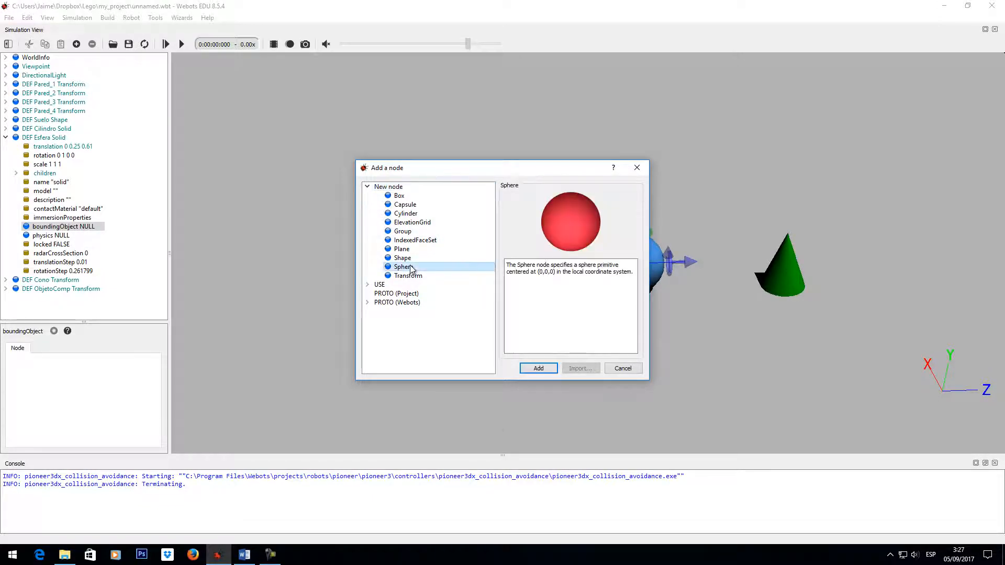
left_click(537, 368)
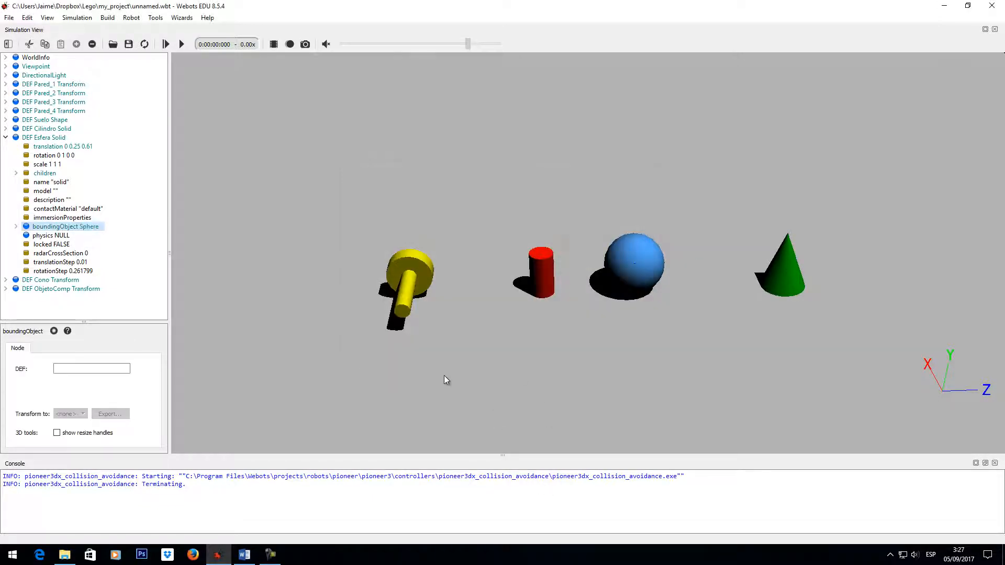
- Set the radius of the Esfera bounding sphere to 0.2, matching its Shape geometry
left_click(16, 226)
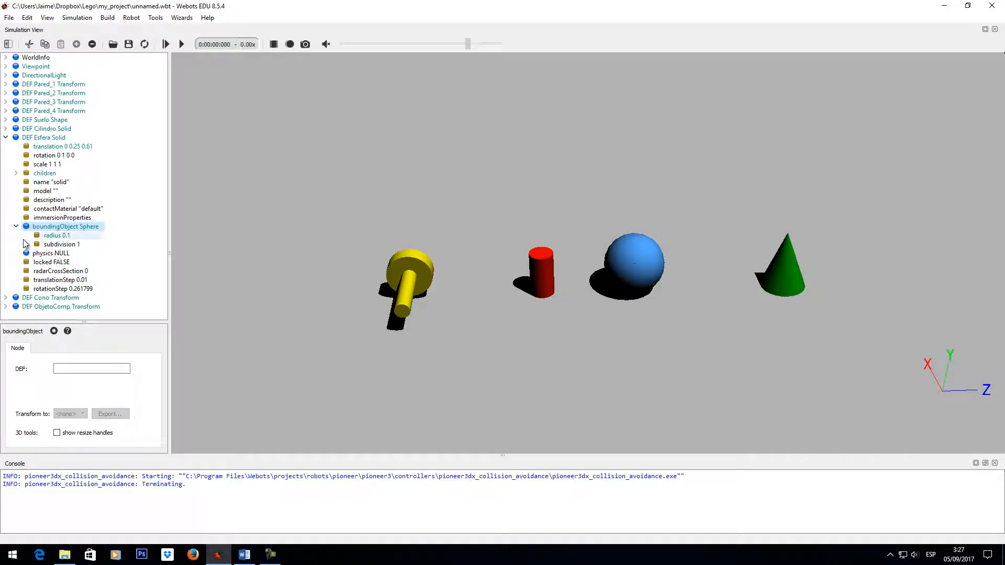
left_click(57, 236)
left_click(83, 395)
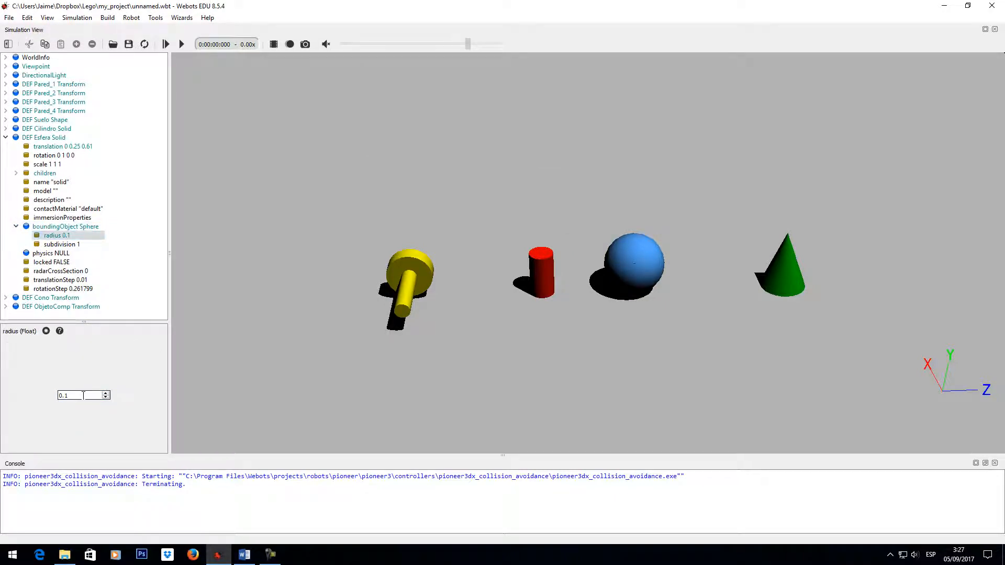
type("3")
key("Return")
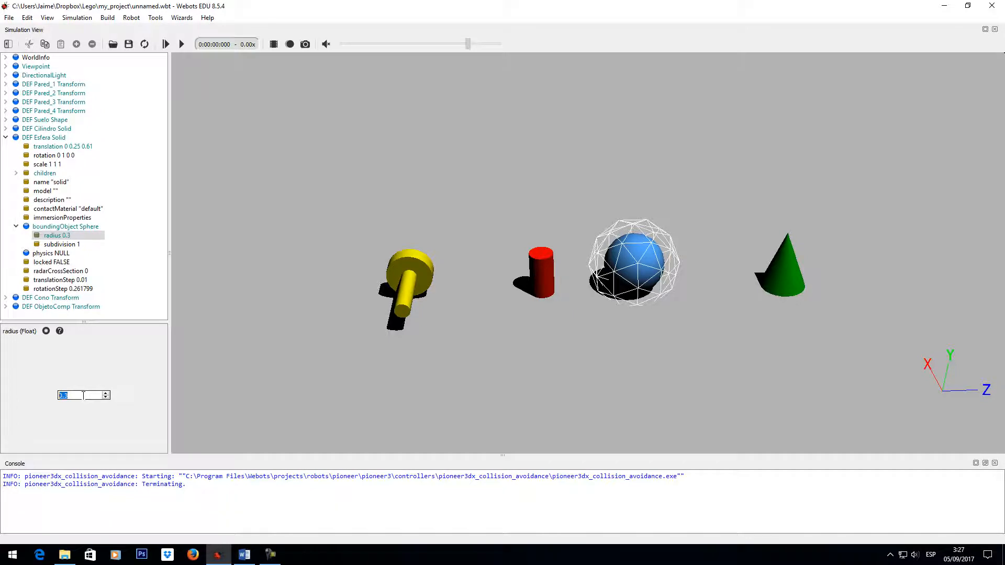
key("Right")
type("2")
key("Return")
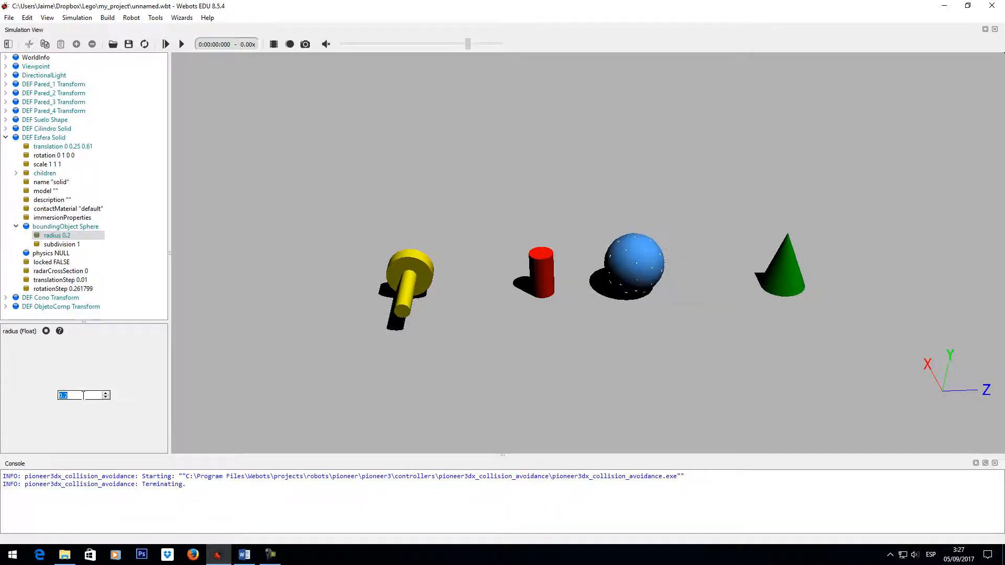
- Set the subdivision of the Esfera bounding sphere to 2 and check its outline against the blue sphere
left_click(86, 243)
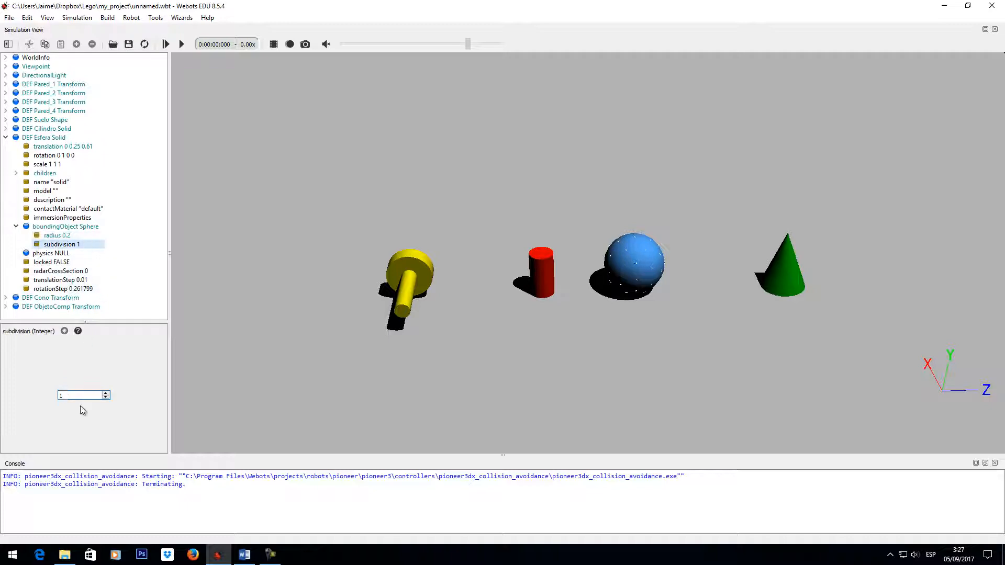
left_click(64, 396)
type("2")
key("Return")
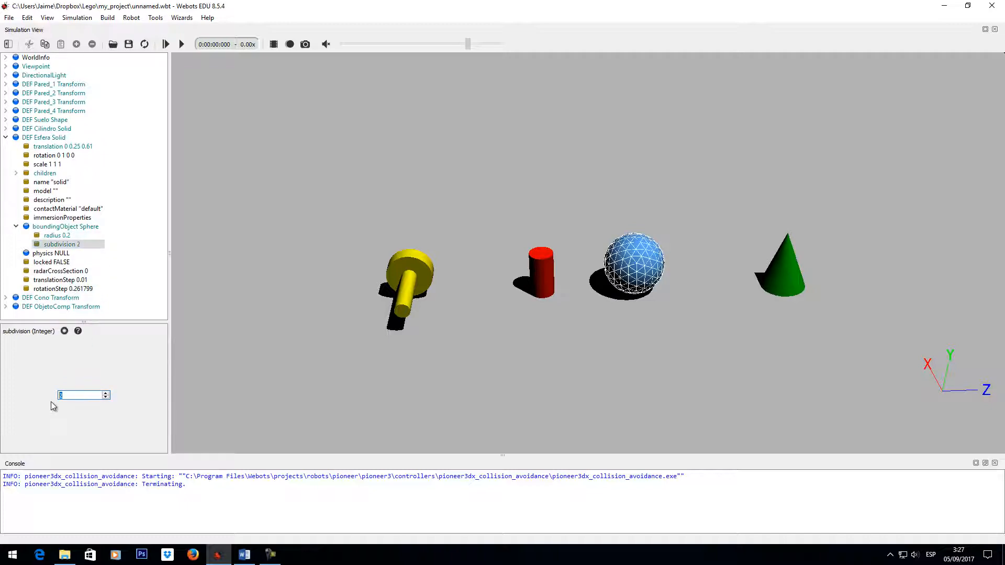
left_click_drag(617, 280, 636, 302)
right_click_drag(636, 302, 632, 324)
scroll(635, 294, "up", 6)
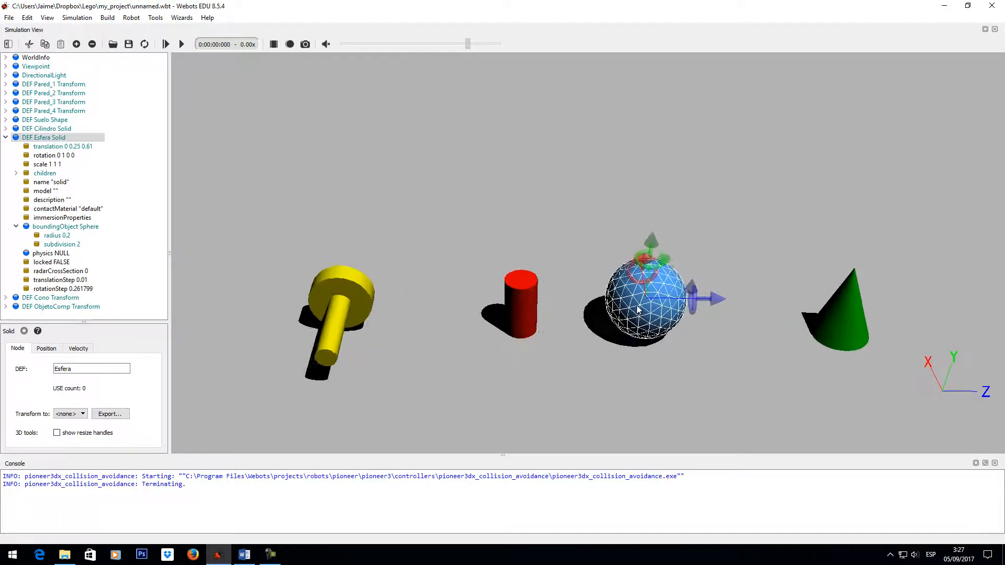
- Try a subdivision of 1 on the Esfera bounding sphere, compare its outline with the blue sphere, and restore the subdivision to 2
left_click_drag(696, 357, 678, 338)
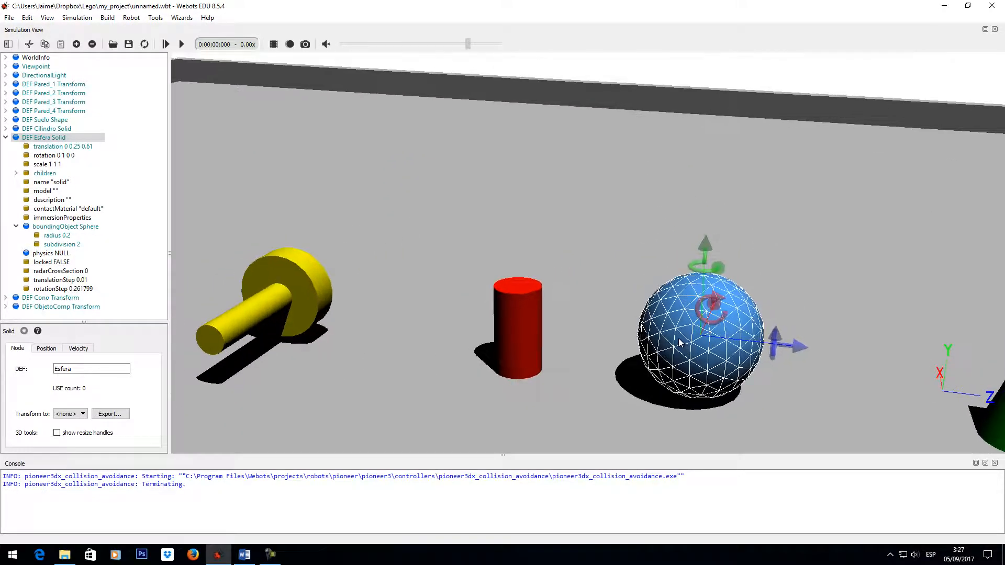
left_click(62, 244)
left_click(96, 396)
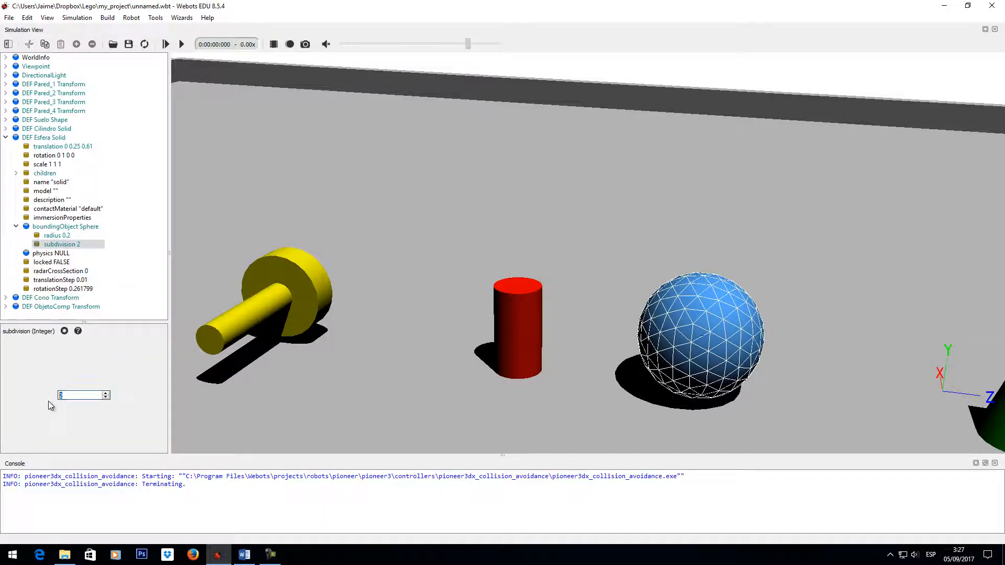
key("Down")
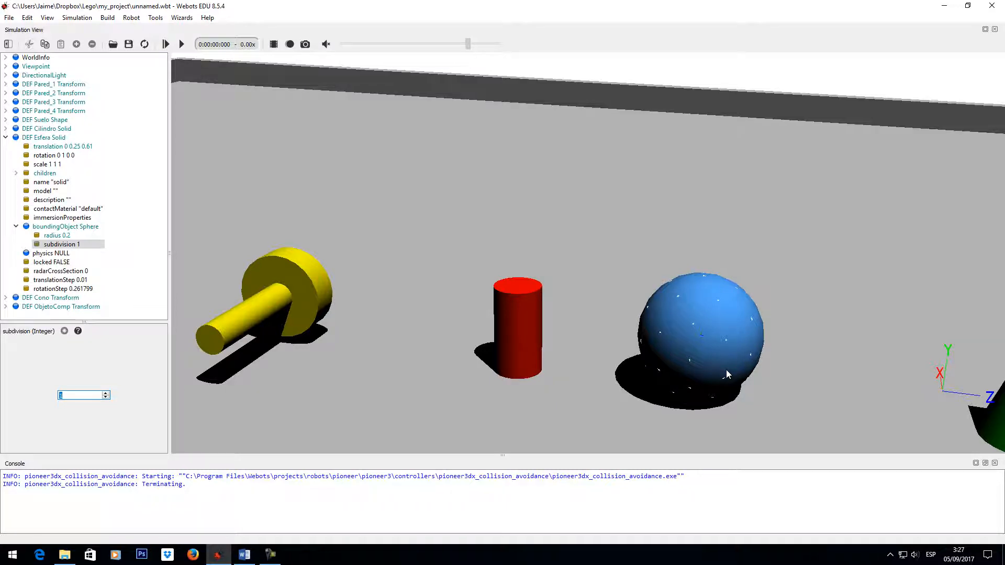
type("2")
key("Return")
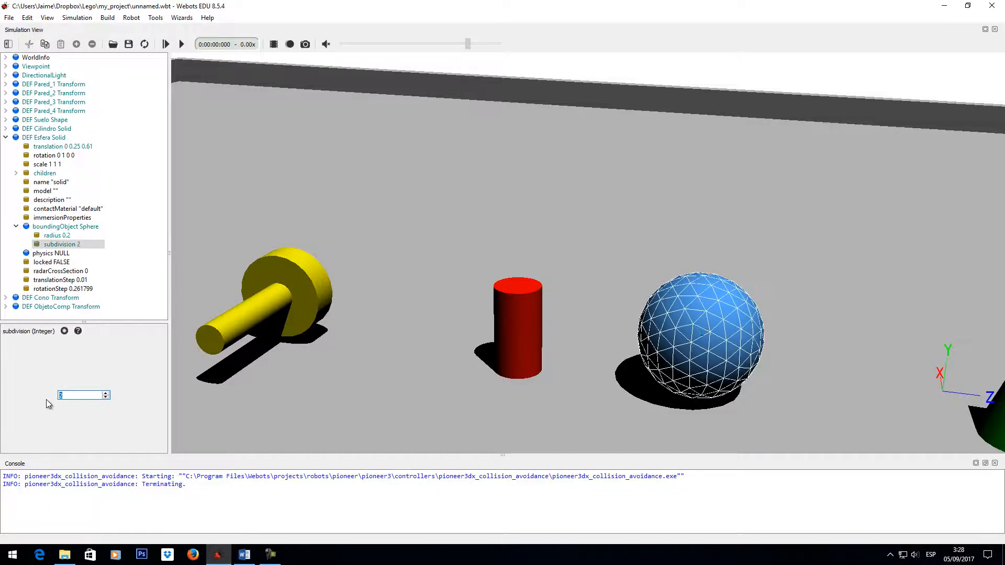
- Collapse the Esfera Solid and convert the Cono Transform into a Solid
mouse_move(727, 366)
left_mouse_down()
mouse_move(746, 368)
mouse_move(742, 355)
mouse_move(730, 360)
left_mouse_up()
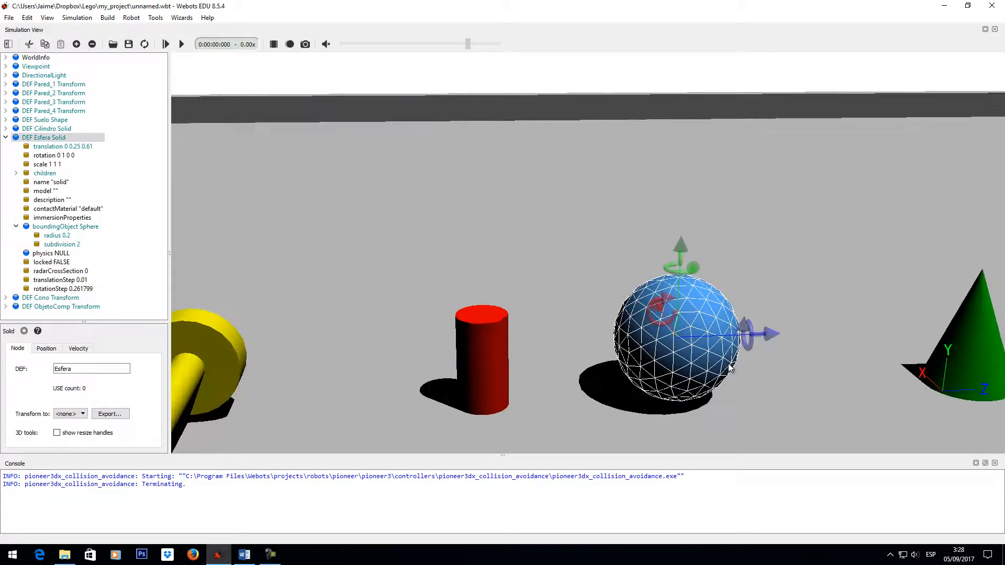
left_click(6, 137)
left_click_drag(610, 299, 717, 338)
scroll(716, 334, "down", 2)
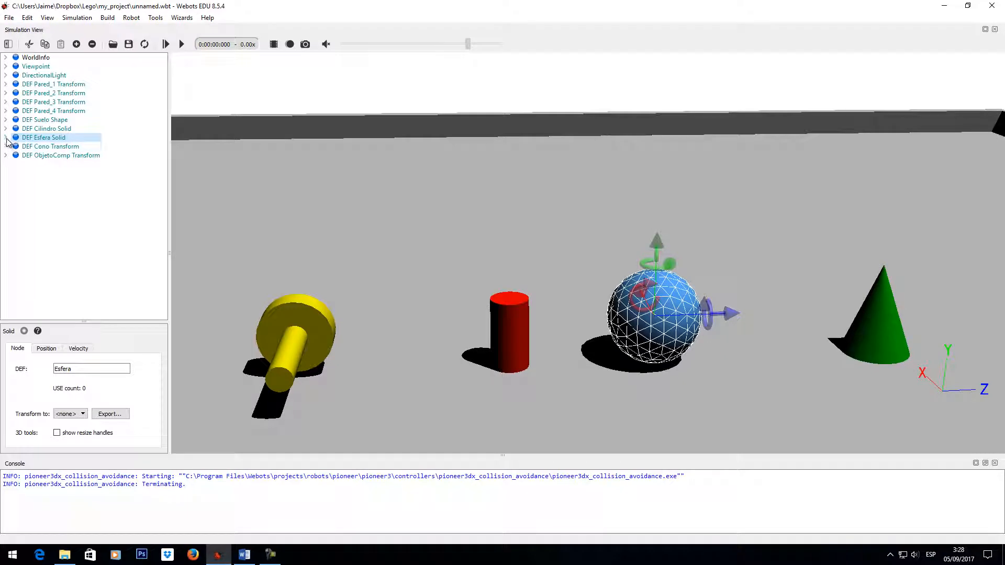
left_click(39, 146)
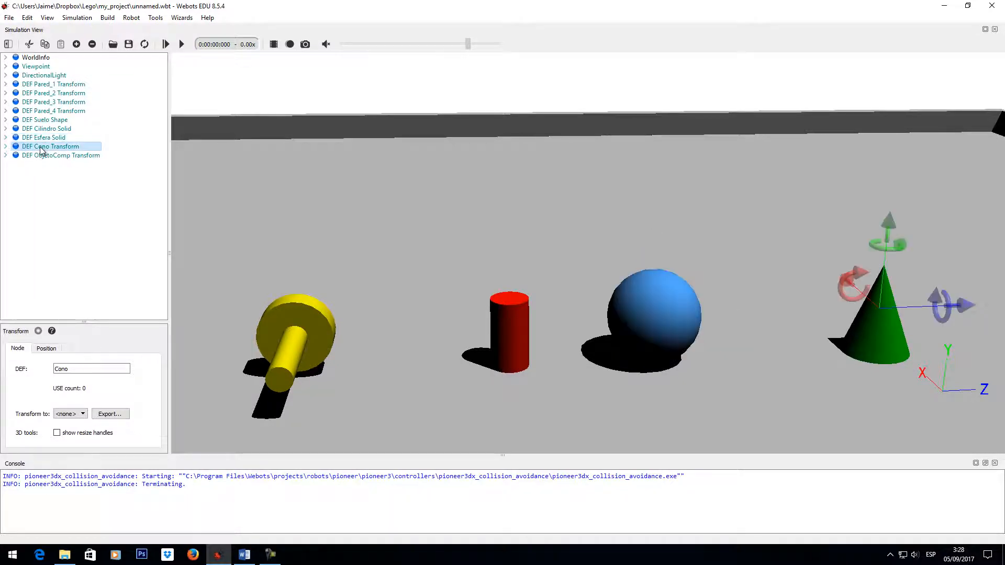
left_click(5, 146)
left_click(82, 414)
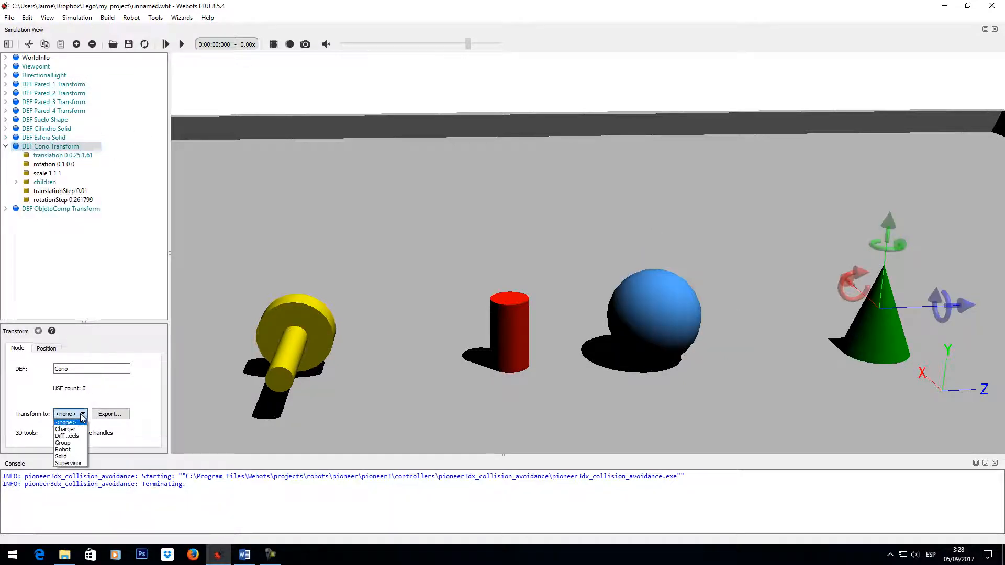
left_click(73, 460)
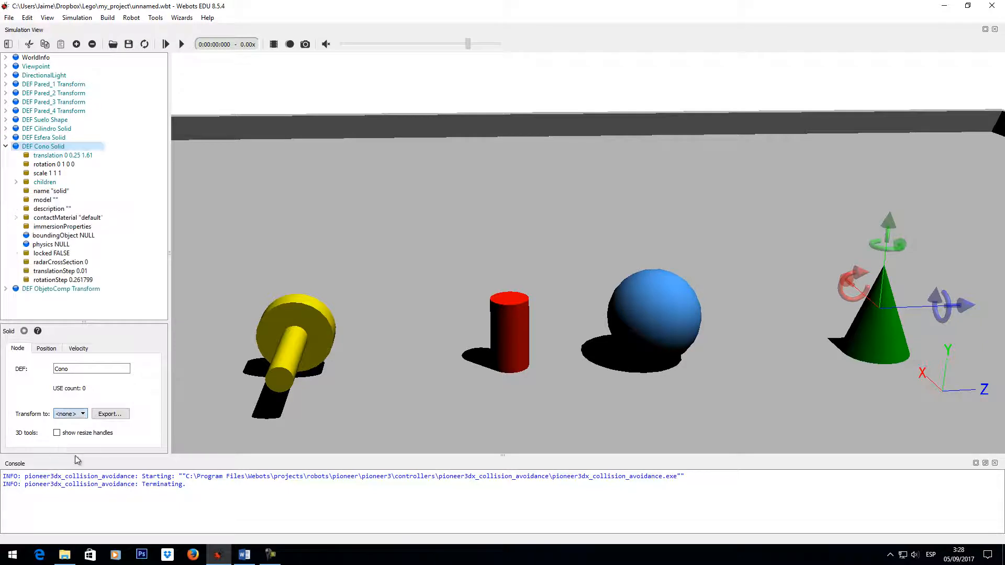
- Add a new Group node as the boundingObject of the Cono Solid
left_click(63, 236)
left_click(76, 43)
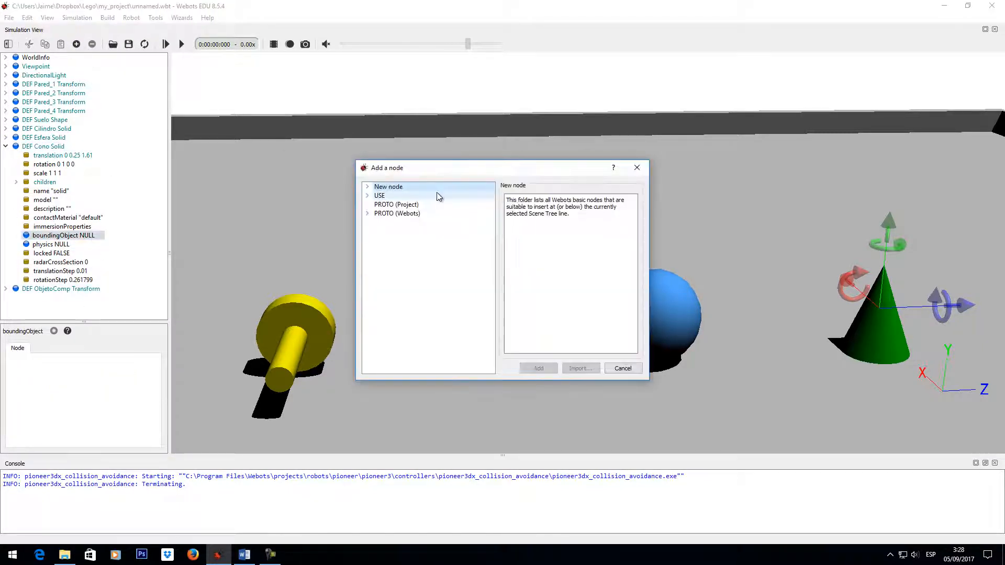
double_click(445, 188)
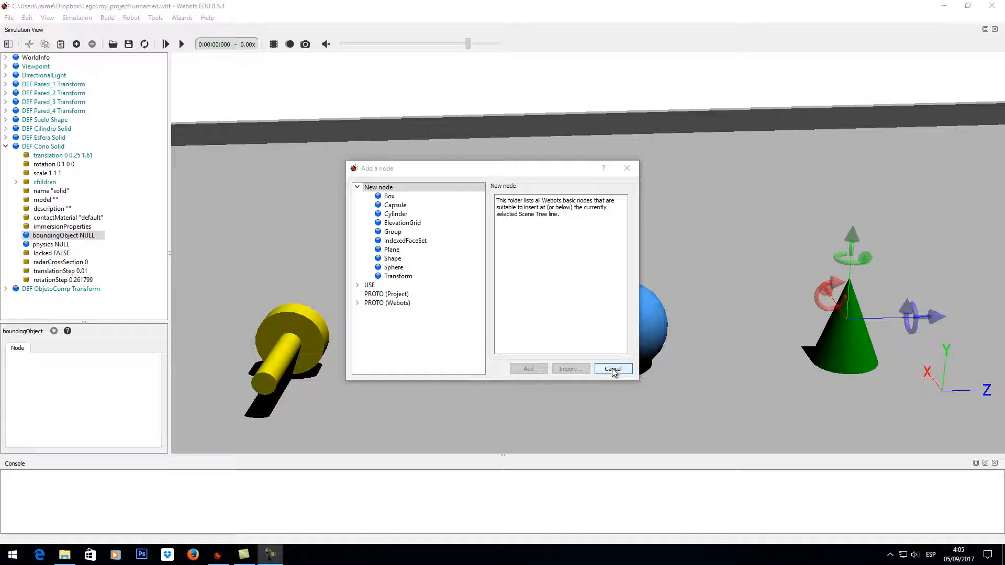
left_click(403, 232)
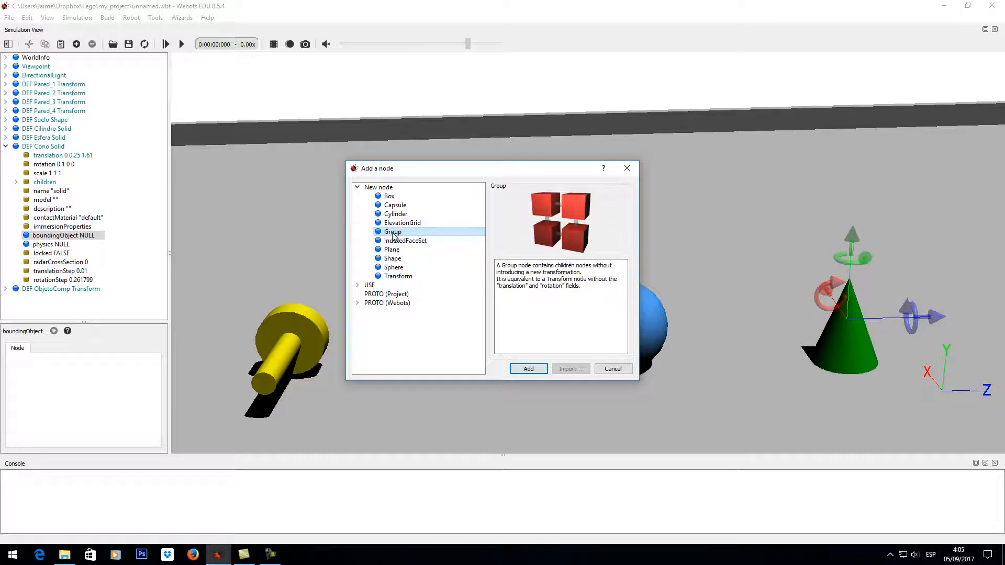
left_click(529, 369)
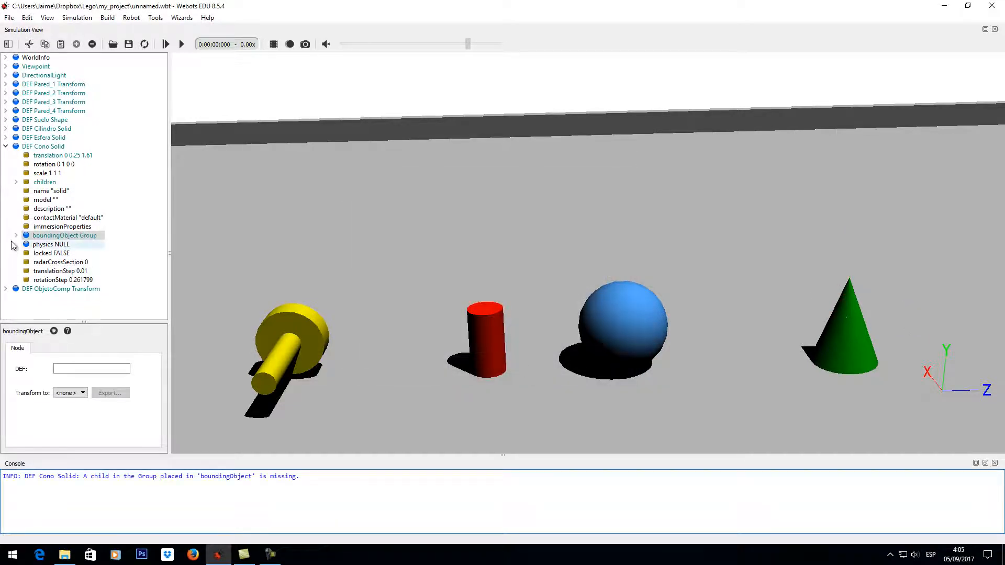
- Add a new Transform node to the children of the Cono bounding Group
left_click(53, 244)
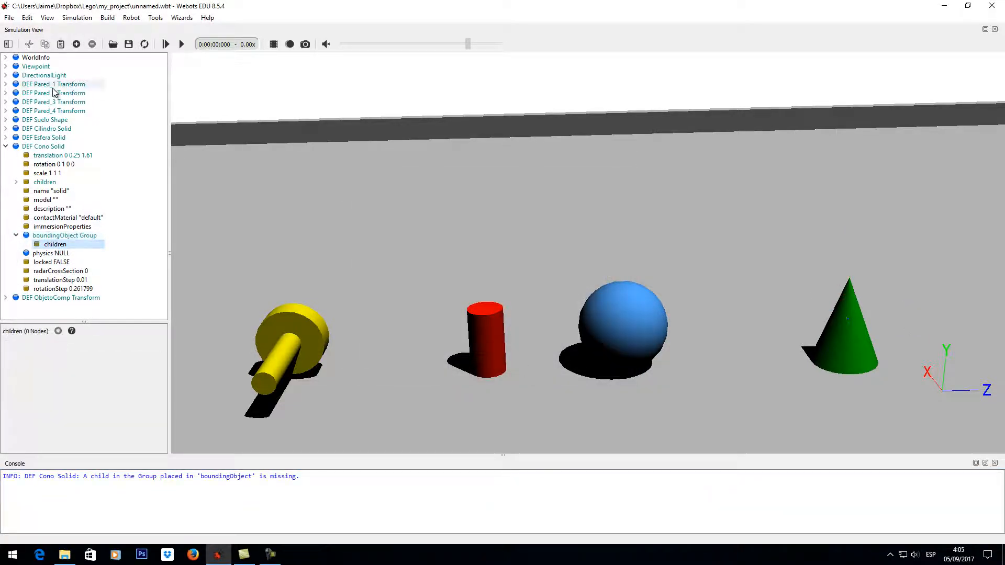
left_click(77, 44)
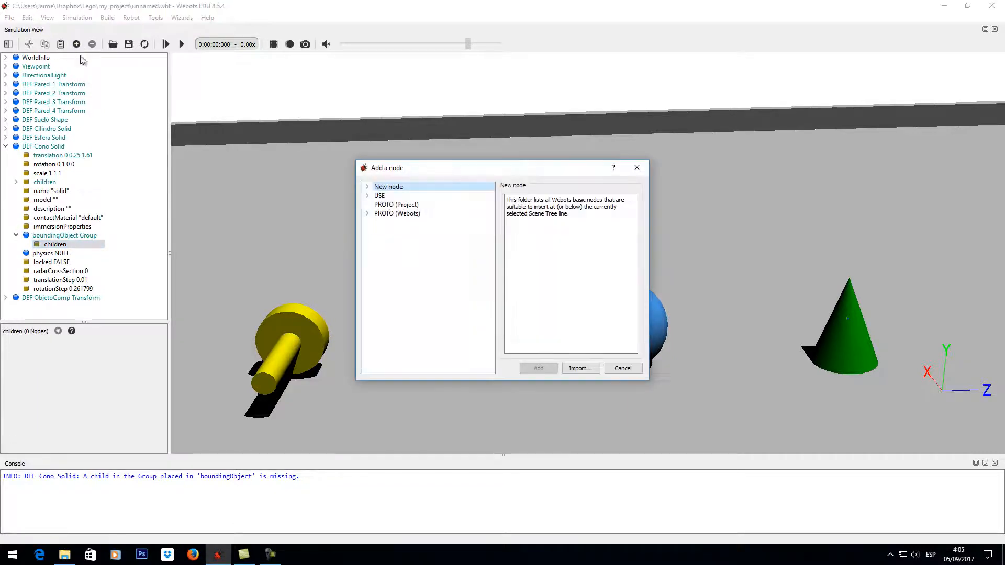
left_click(367, 186)
left_click(426, 278)
left_click(538, 367)
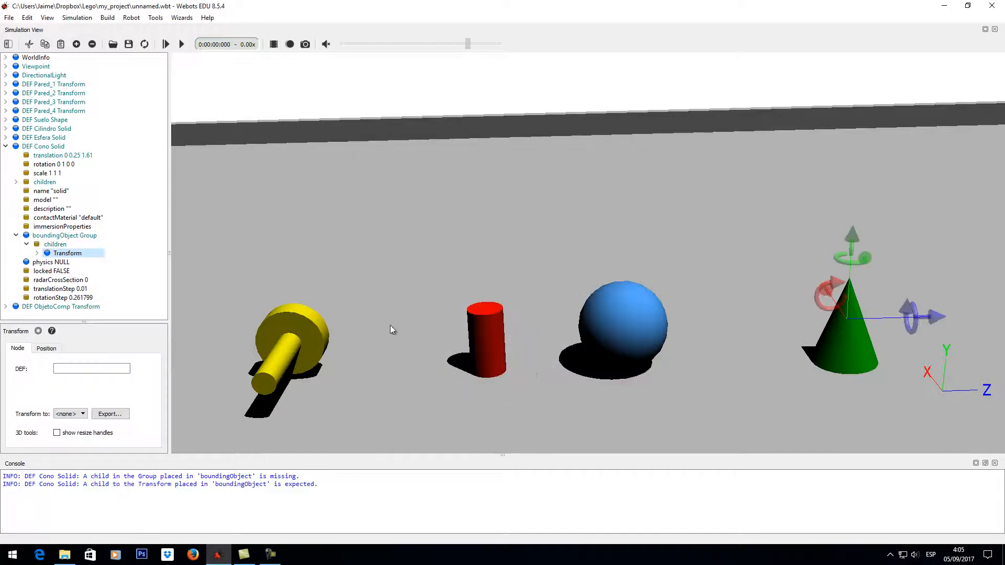
- Add a new Cylinder node to the children of the Transform inside the Cono bounding Group
left_click(36, 253)
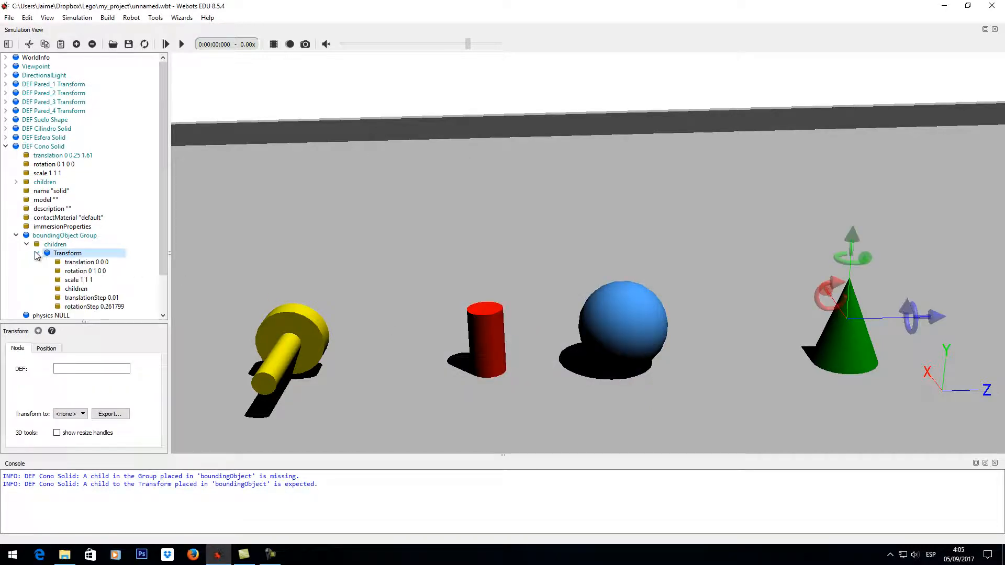
scroll(160, 244, "down", 2)
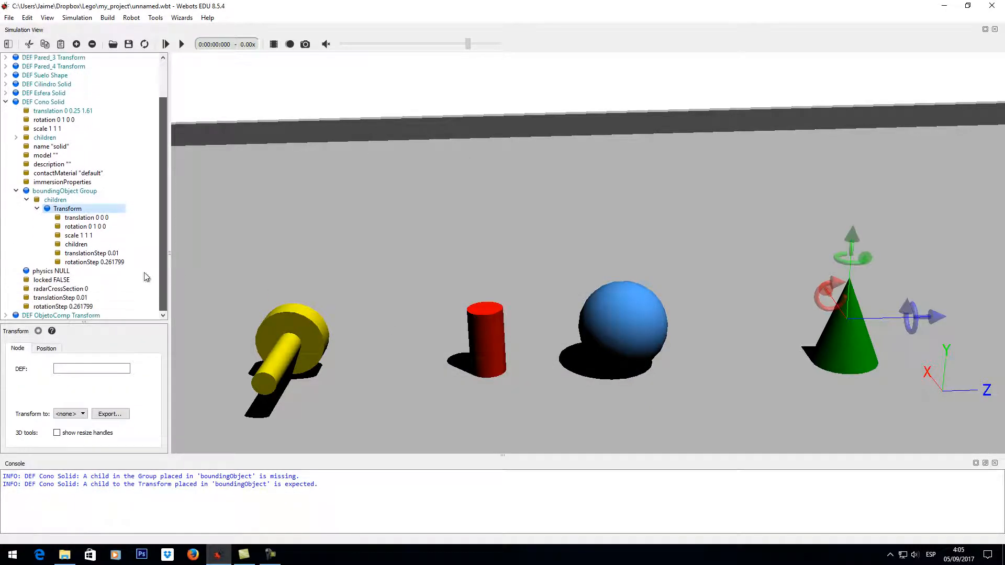
left_click(80, 244)
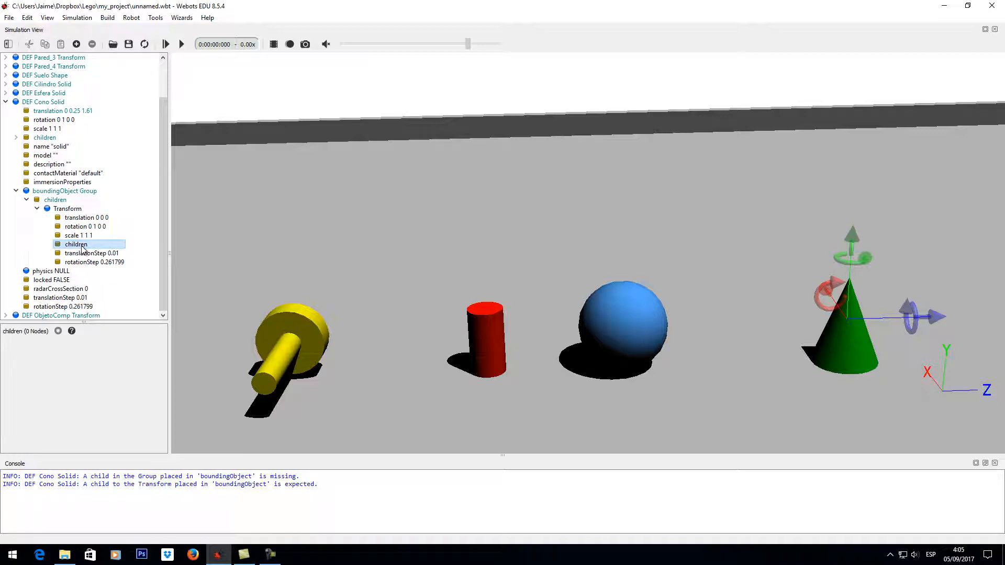
left_click(76, 44)
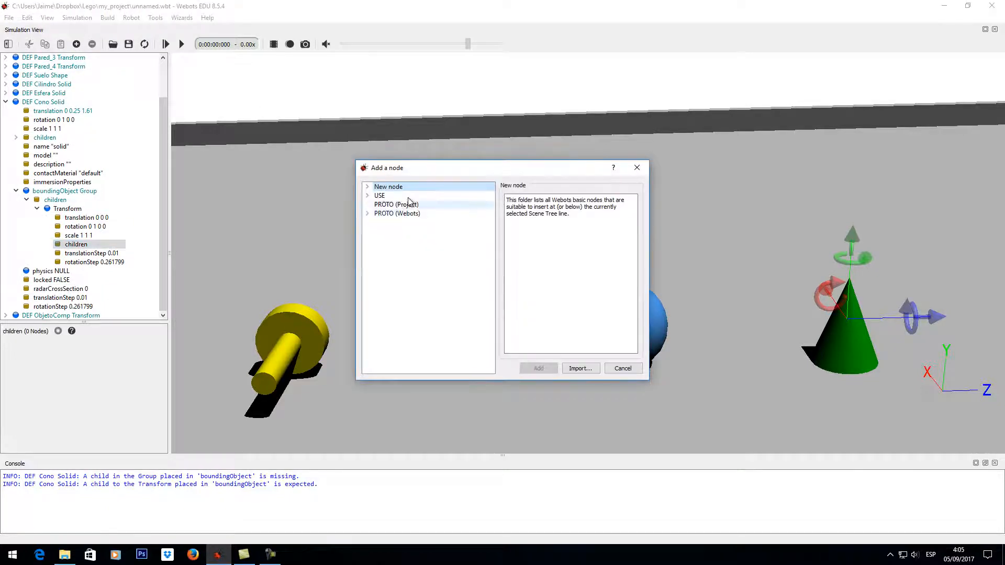
left_click(367, 187)
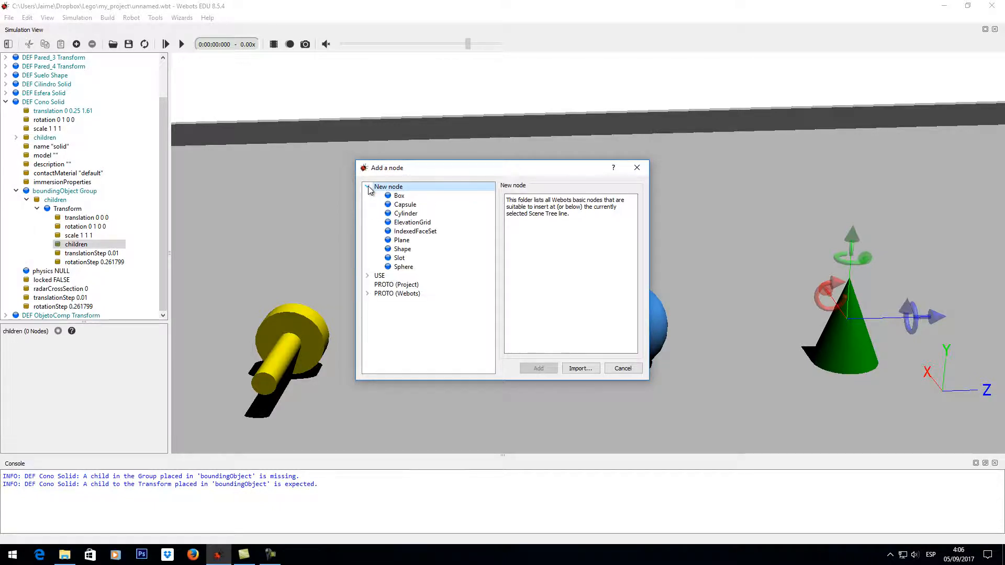
left_click(405, 213)
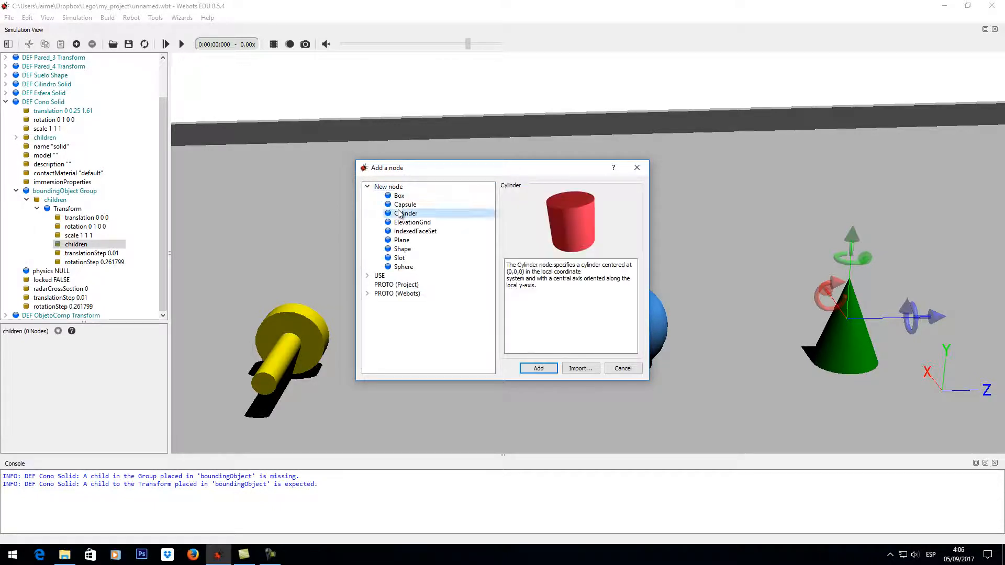
left_click(539, 369)
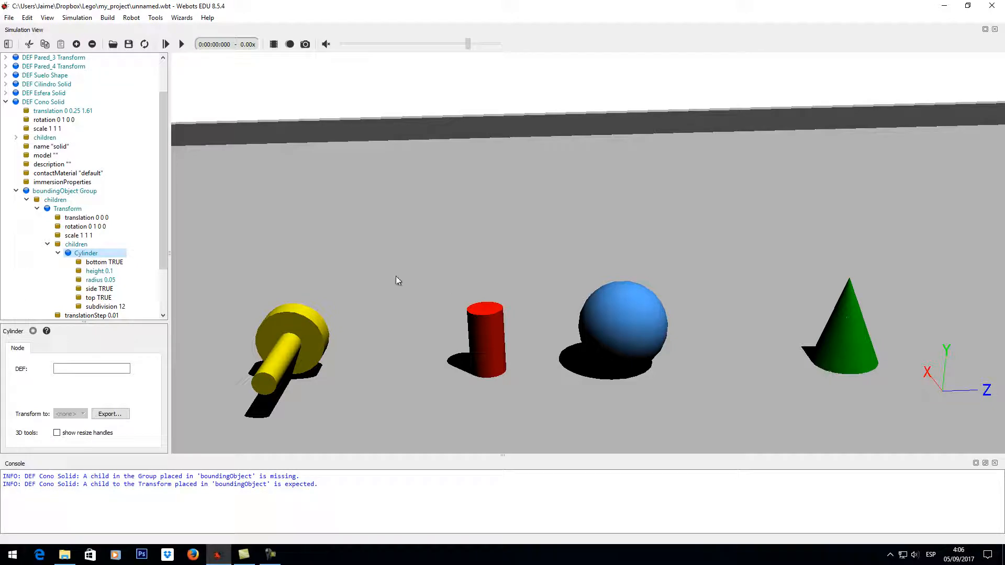
- Check the dimensions of the Cono's cone geometry and set the bounding cylinder's radius to 0.15 to match its bottom radius
mouse_move(164, 216)
left_mouse_down()
mouse_move(162, 246)
mouse_move(165, 217)
left_mouse_up()
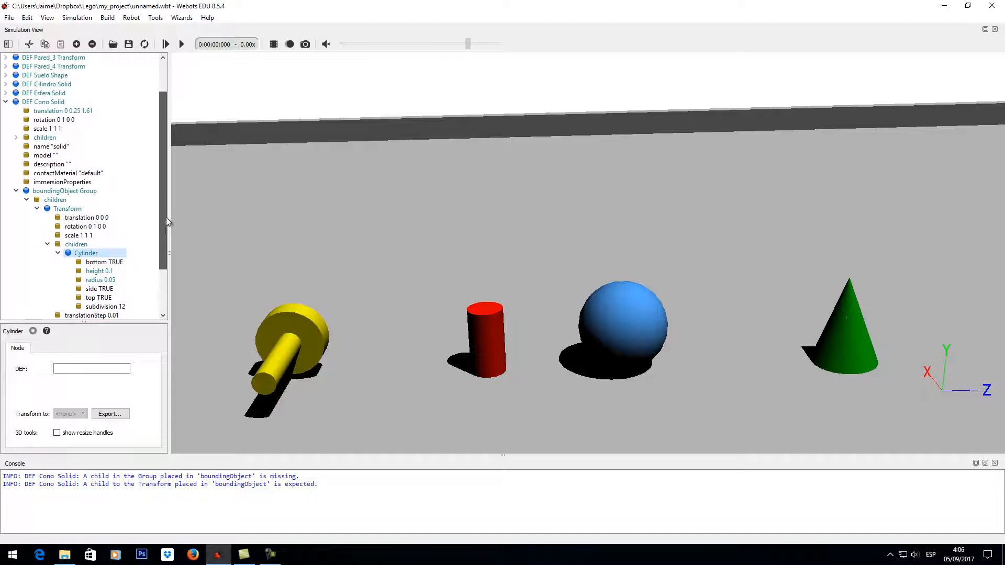
left_click(16, 137)
left_click(26, 147)
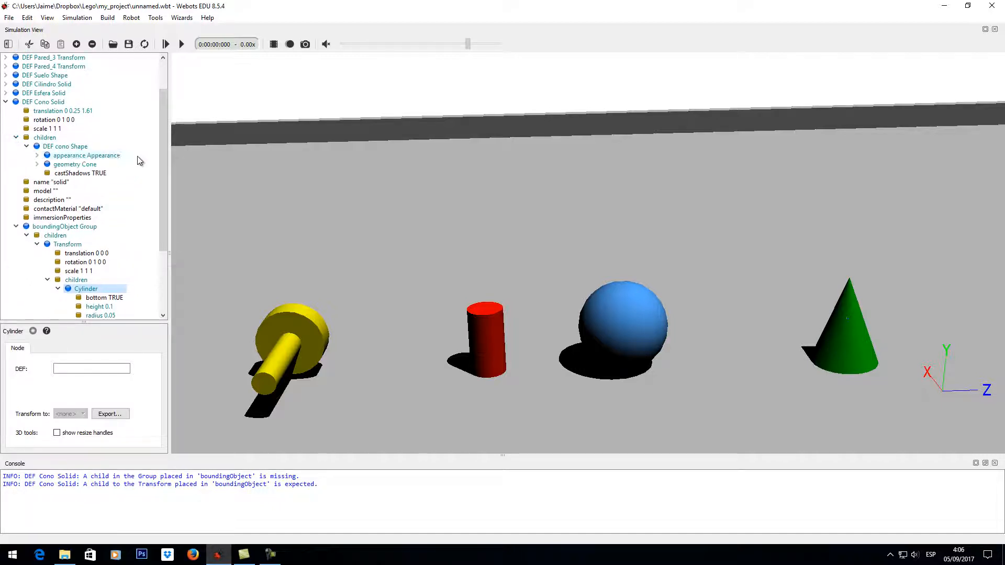
left_click(37, 164)
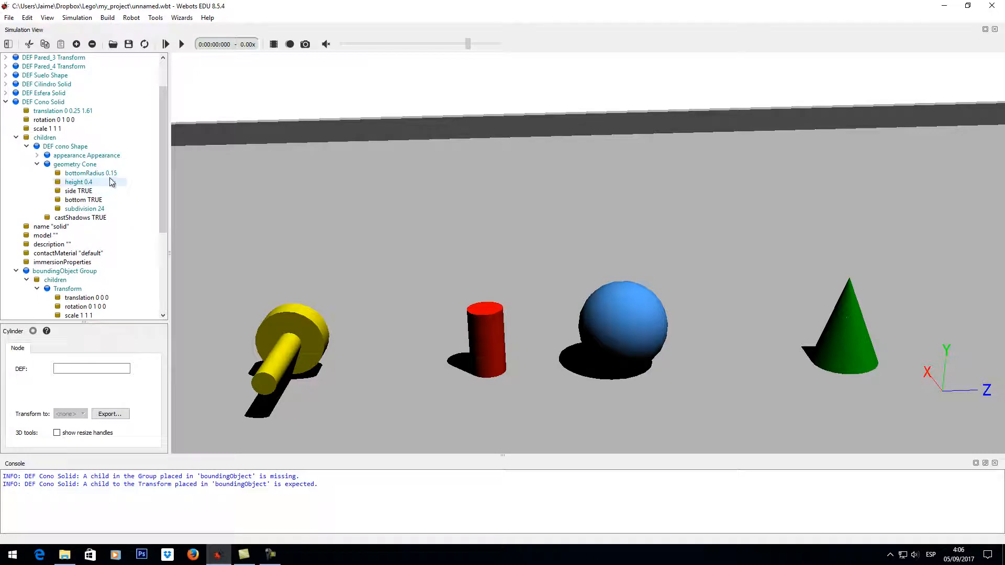
left_click_drag(161, 200, 174, 277)
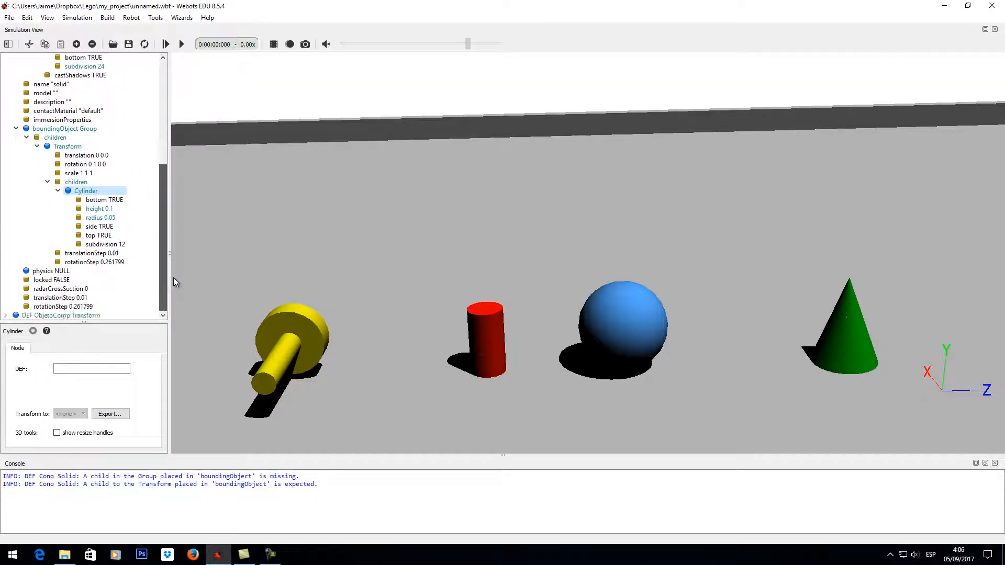
left_click(99, 235)
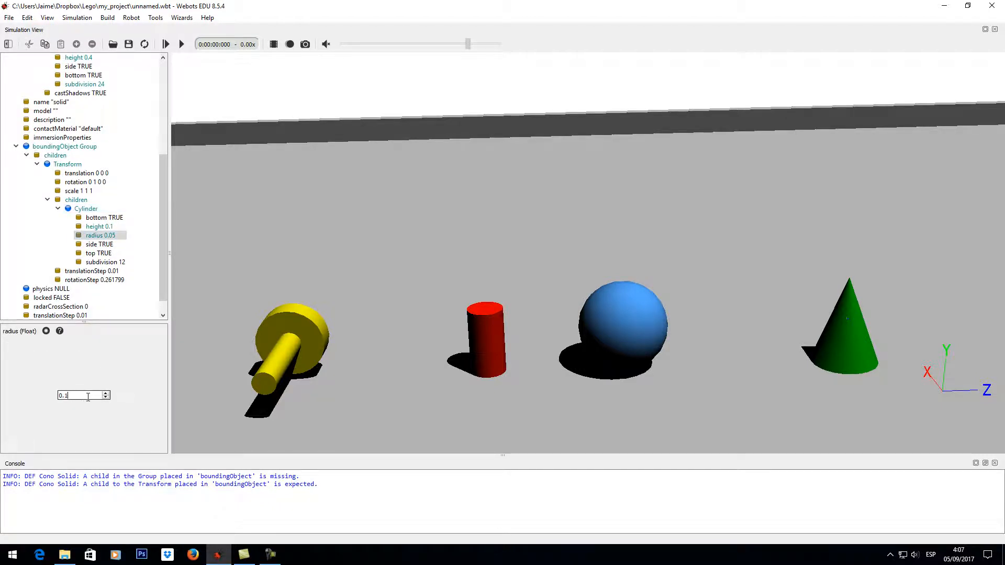
key("Return")
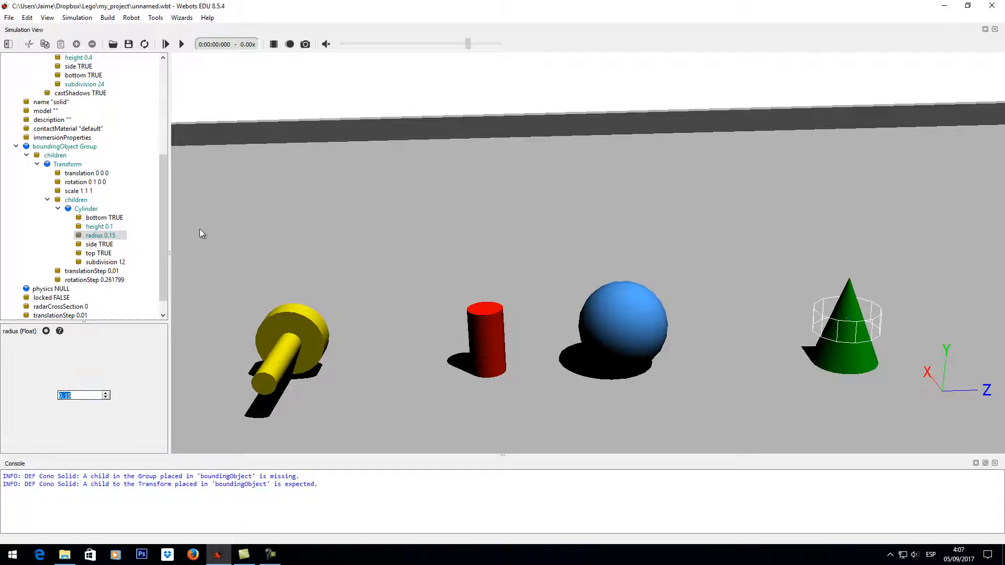
- Set the height of the Cono bounding cylinder to 0.2, half the height of the cone
left_click(111, 227)
left_click(83, 396)
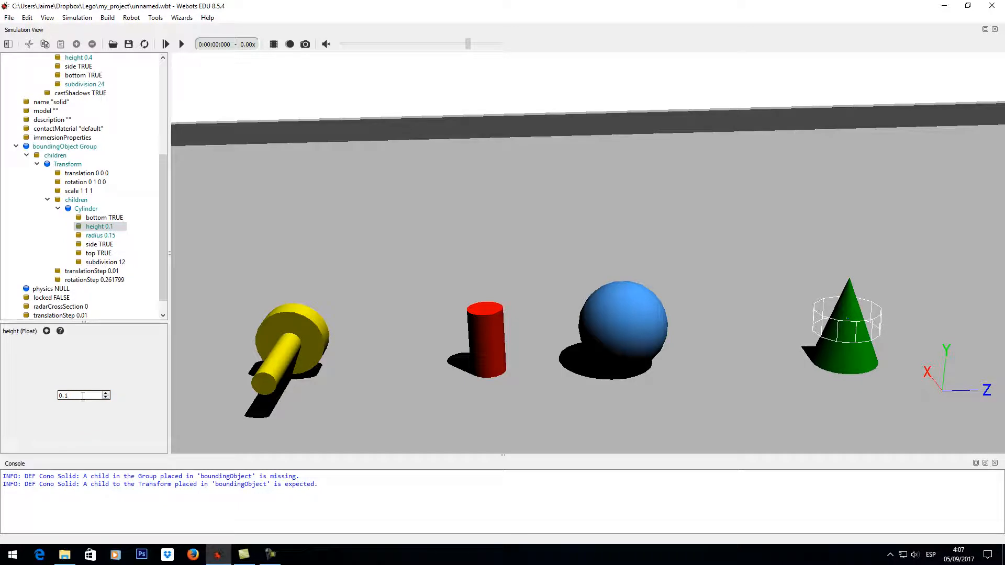
type("2")
key("Return")
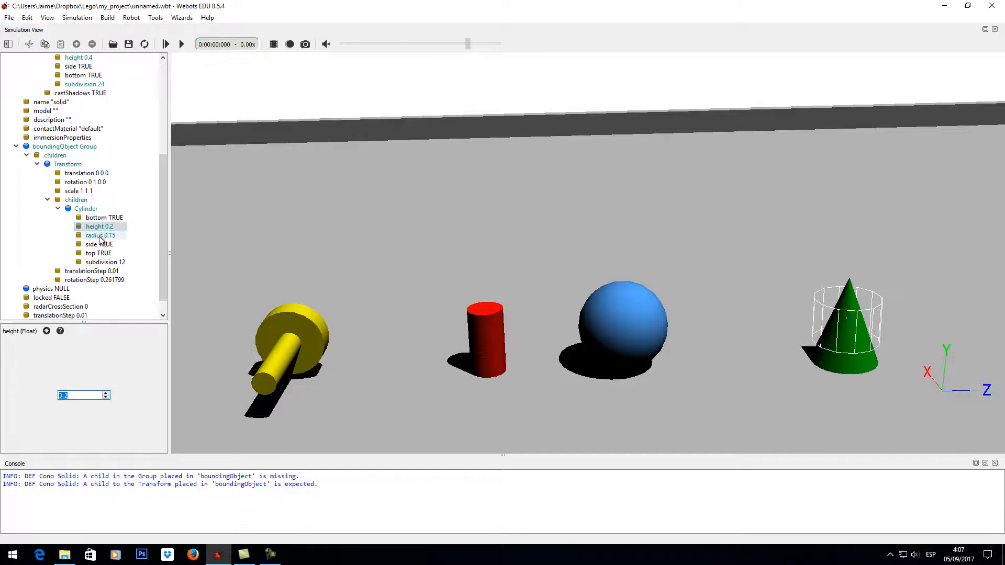
- Set the y translation of the bounding cylinder's Transform to -0.1 m, collapse that Transform, and review the cone's geometry values
left_click(92, 175)
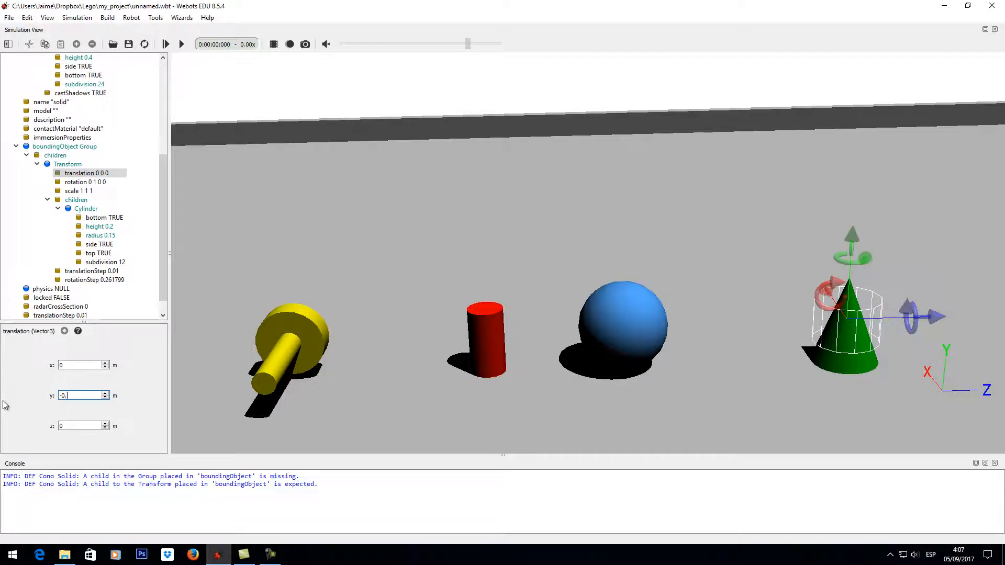
type("-0.1")
key("Return")
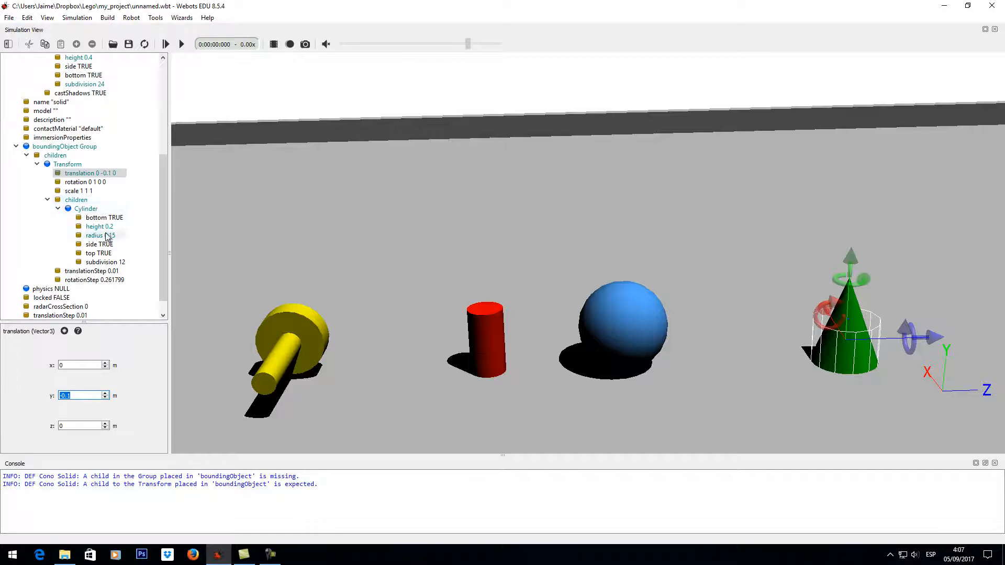
left_click(37, 163)
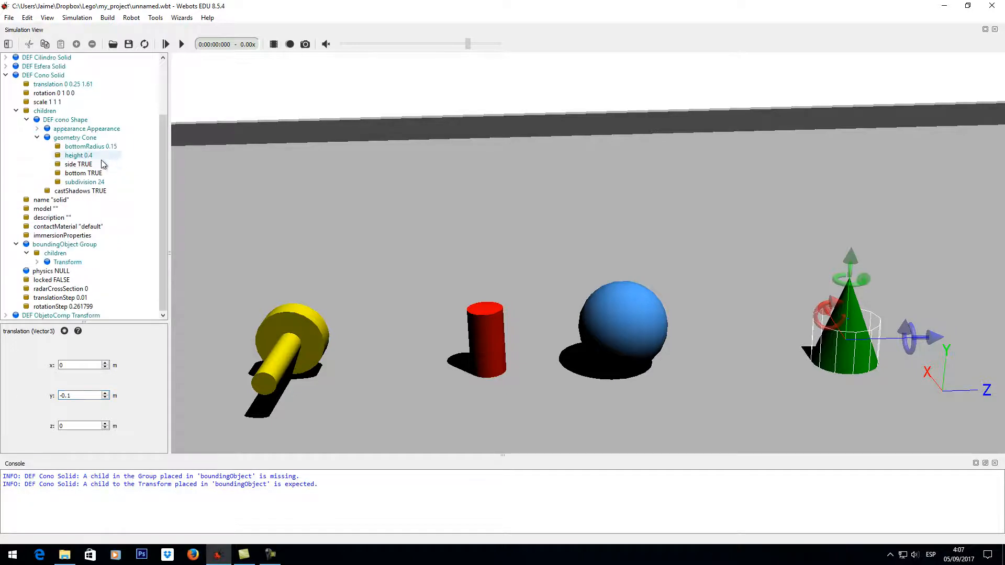
scroll(114, 212, "up", 3)
scroll(114, 215, "down", 3)
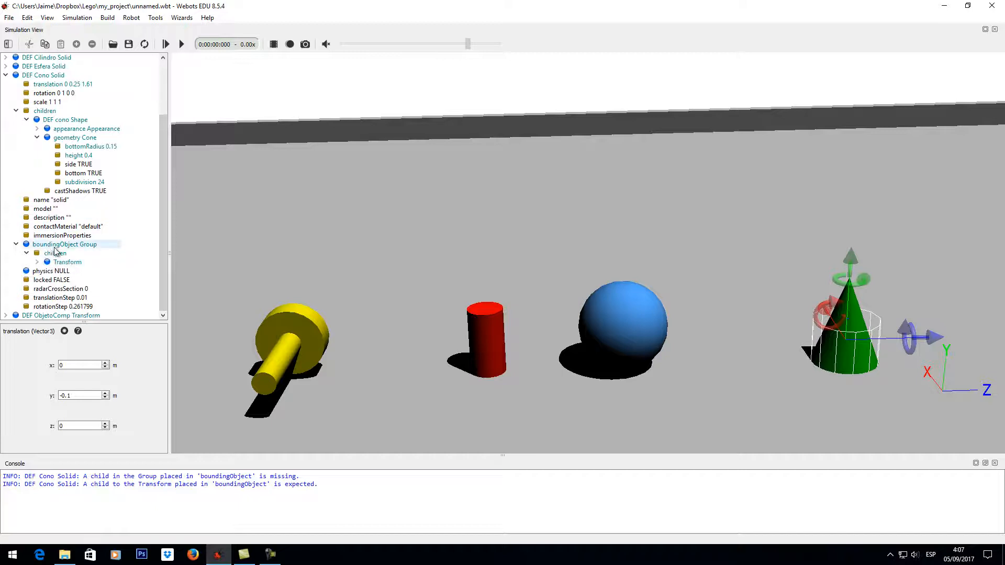
- Paste a copy of the Transform into the Cono bounding Group and move it up the y axis to about 0.12 m
left_click(66, 263)
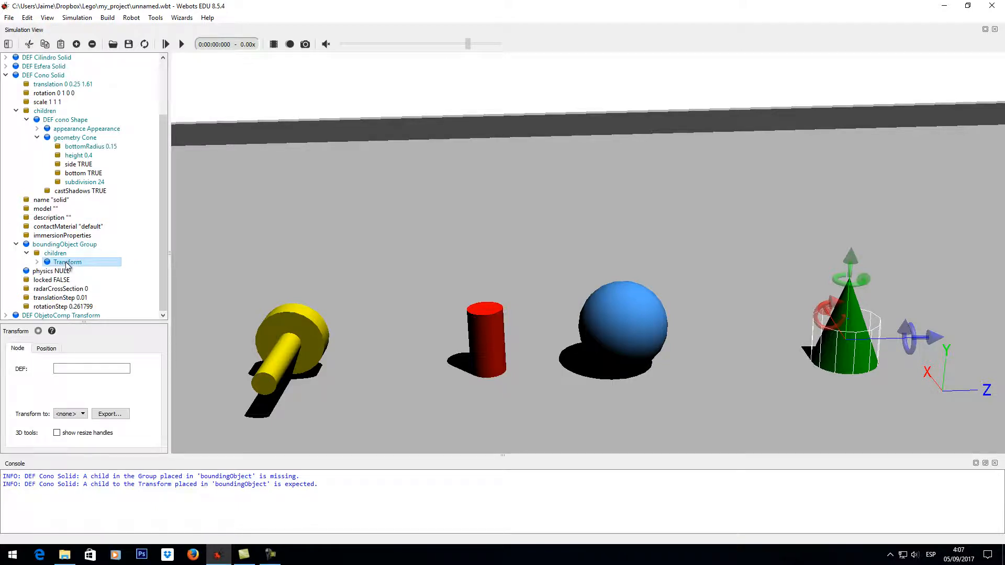
key("ctrl+v")
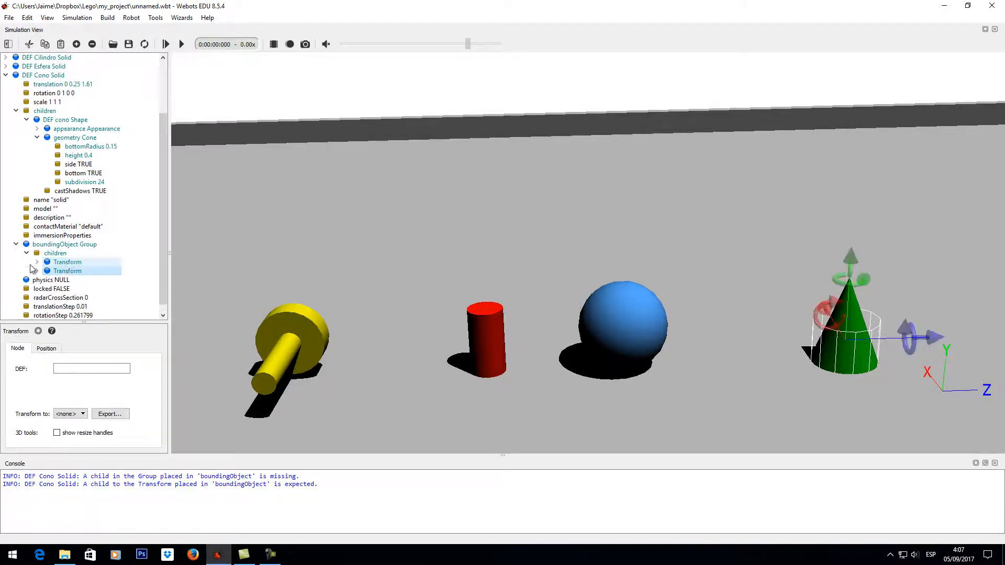
left_click(37, 270)
left_click_drag(164, 243, 159, 290)
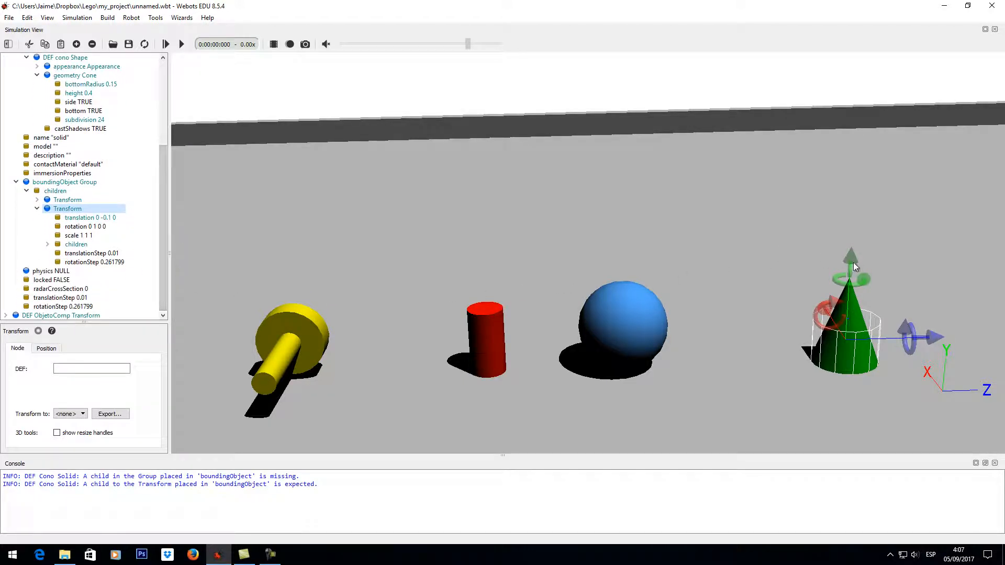
left_click_drag(854, 267, 839, 214)
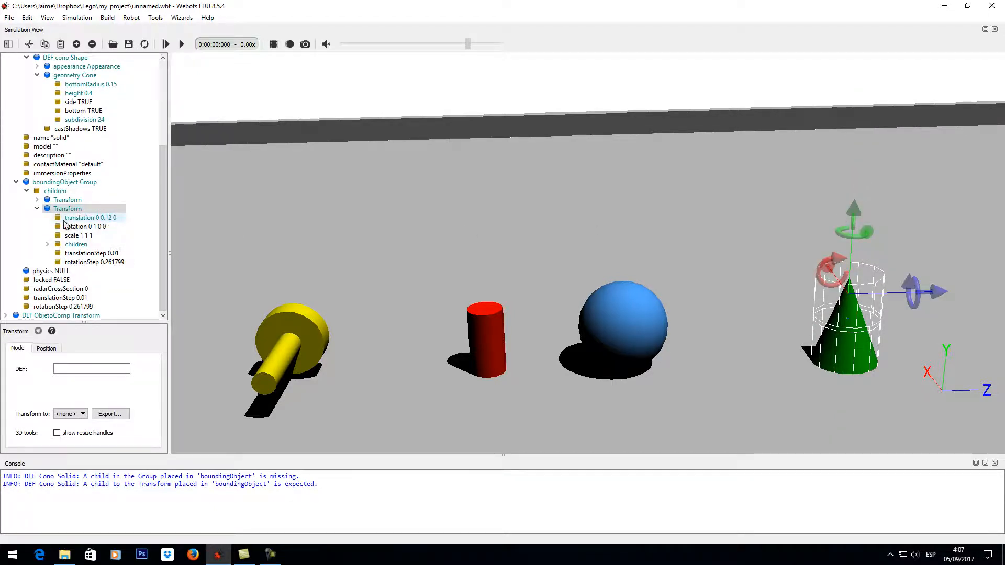
- Set the radius of the Cylinder inside the copied bounding Transform to 0.075
left_click(47, 244)
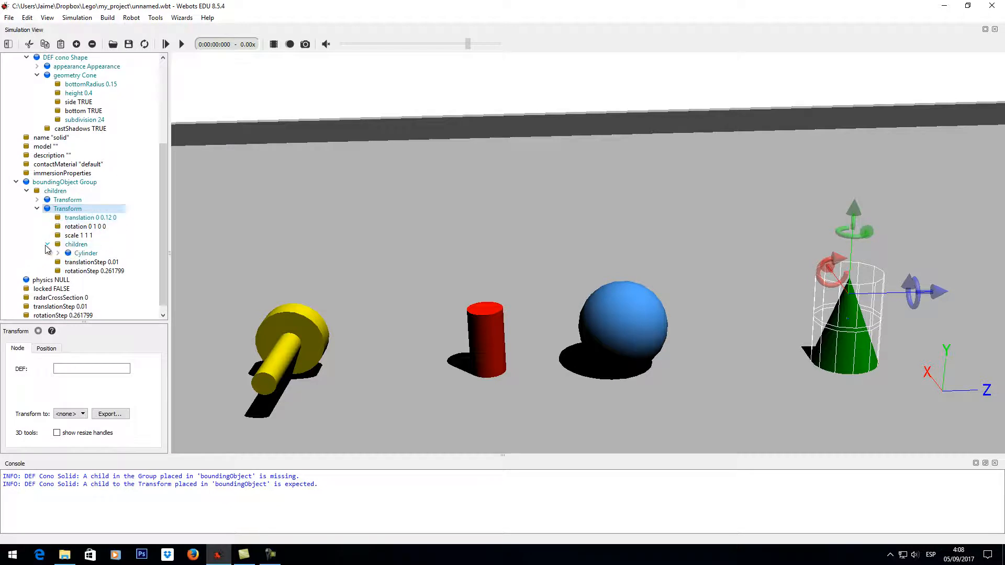
left_click(57, 253)
scroll(118, 235, "down", 2)
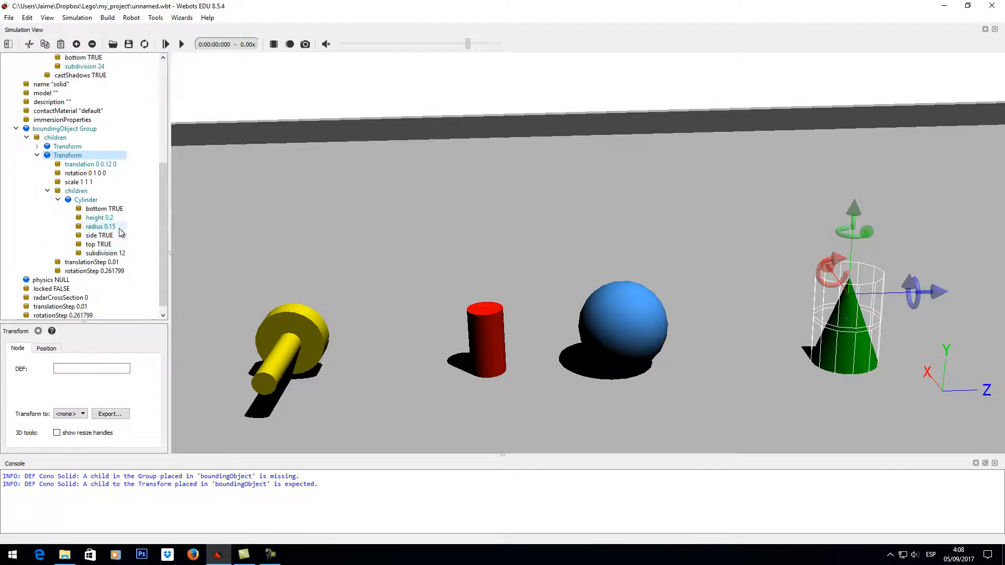
left_click(105, 226)
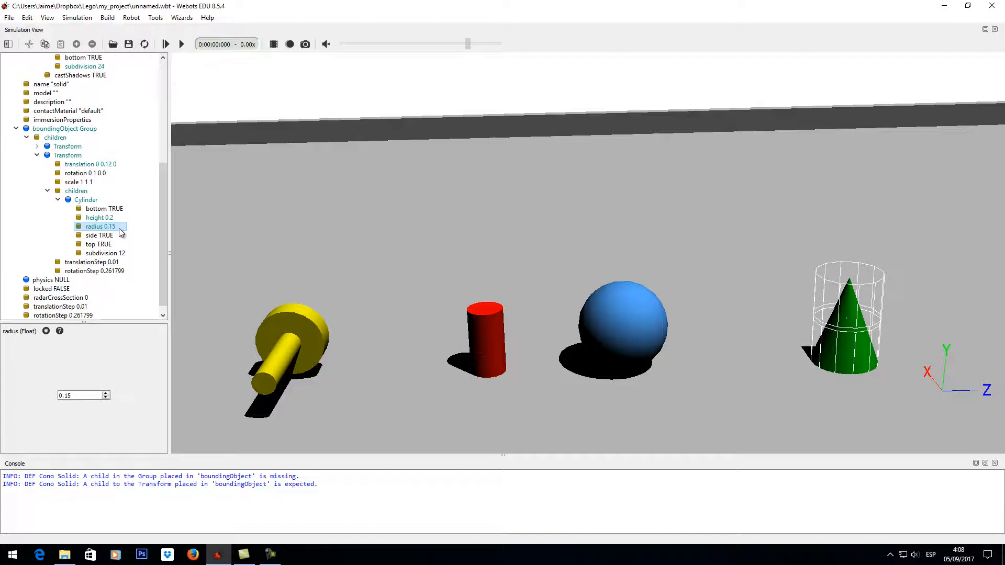
left_click(80, 395)
type("75")
key("Return")
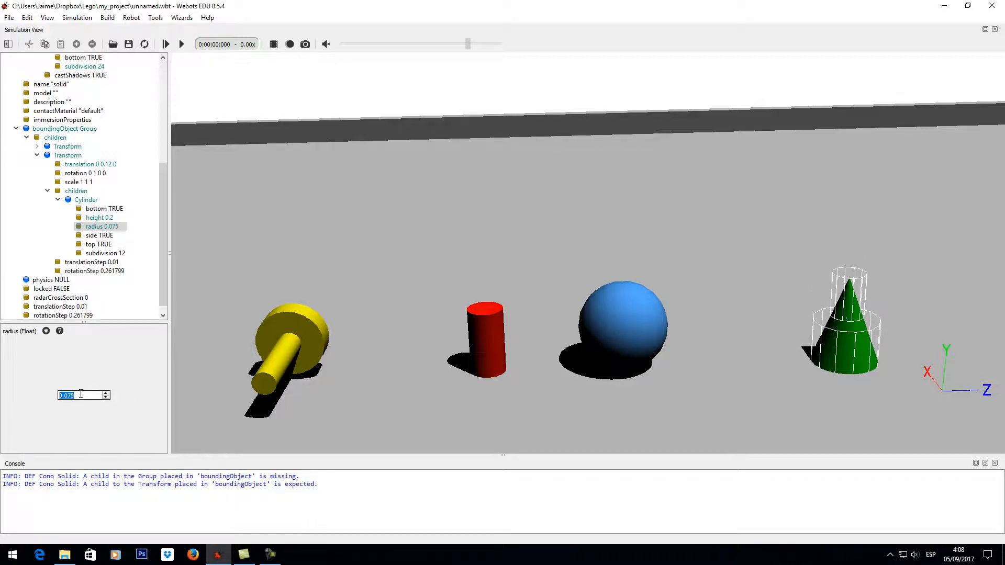
- Check the lower bounding Transform's translation and set the upper Transform's y translation to 0.1 m
left_click(48, 190)
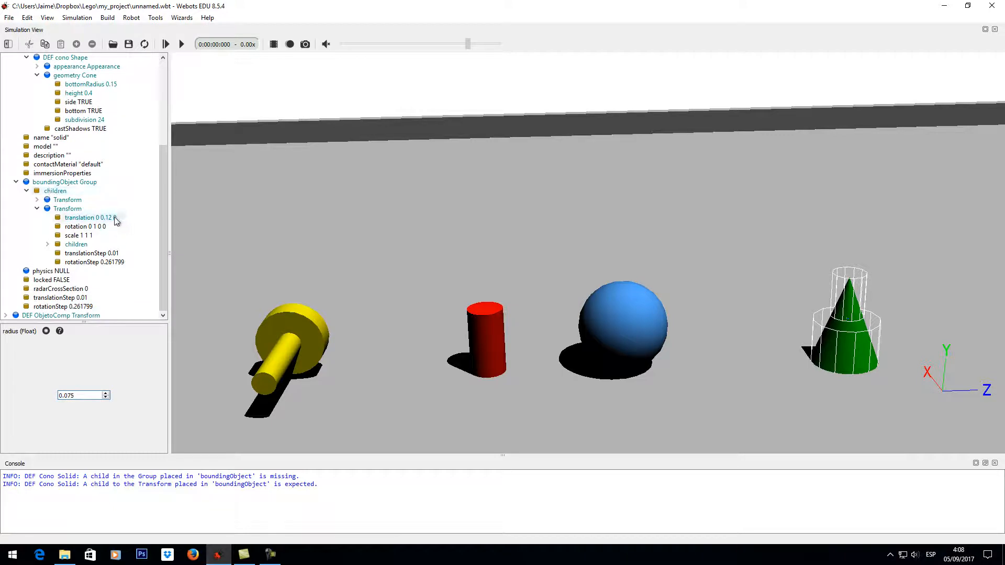
left_click(101, 226)
left_click(104, 219)
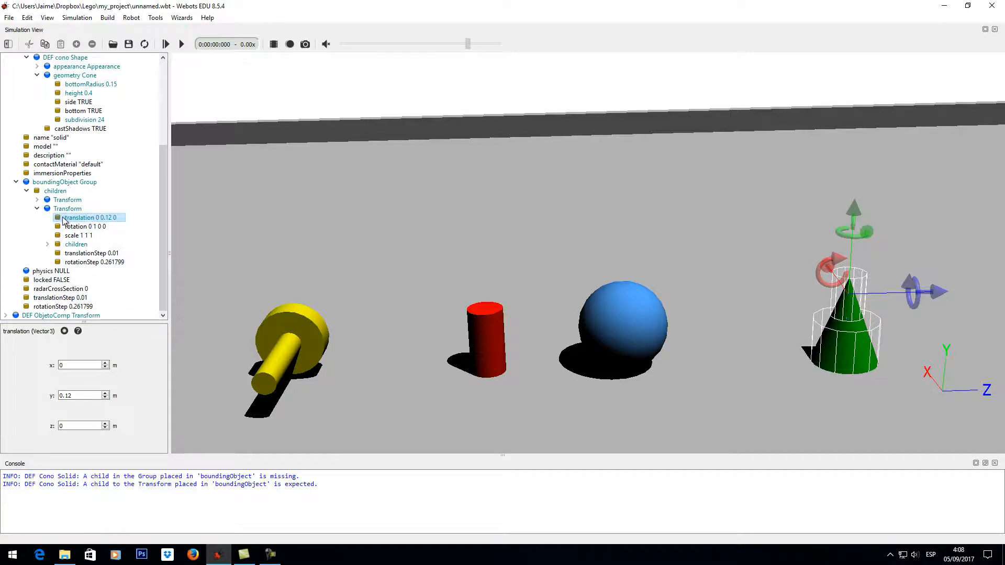
left_click(37, 200)
left_click(98, 209)
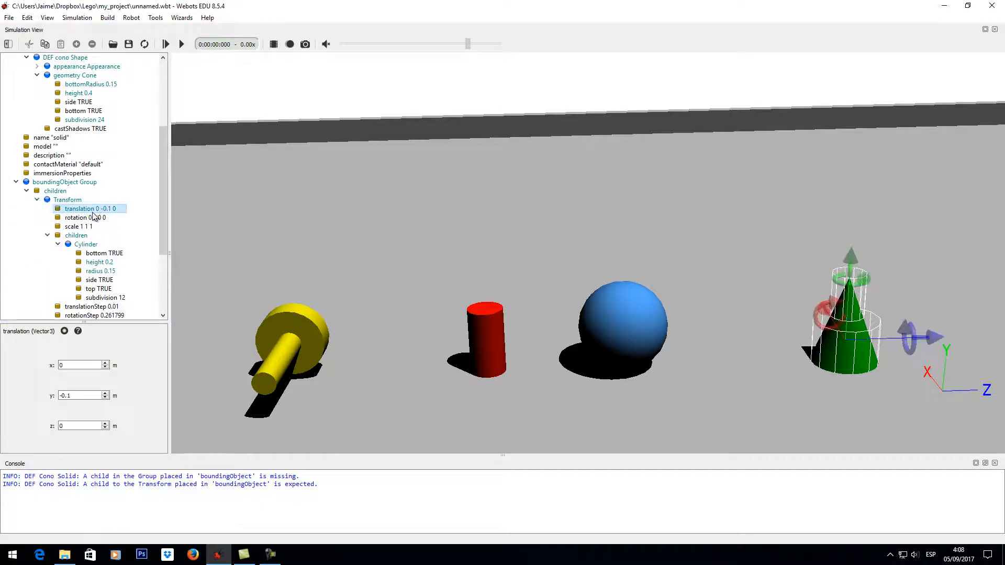
left_click(37, 200)
left_click(99, 217)
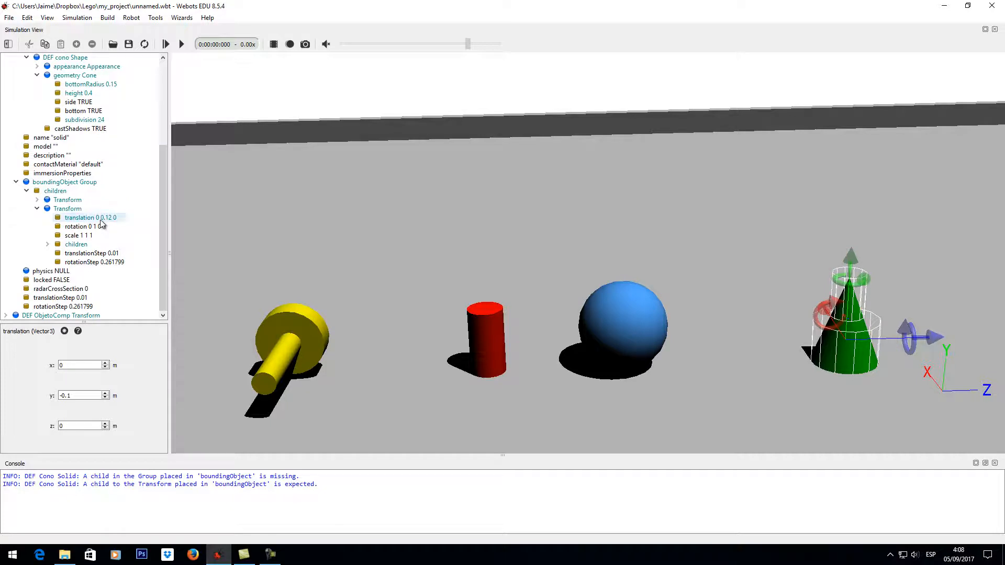
left_click(87, 394)
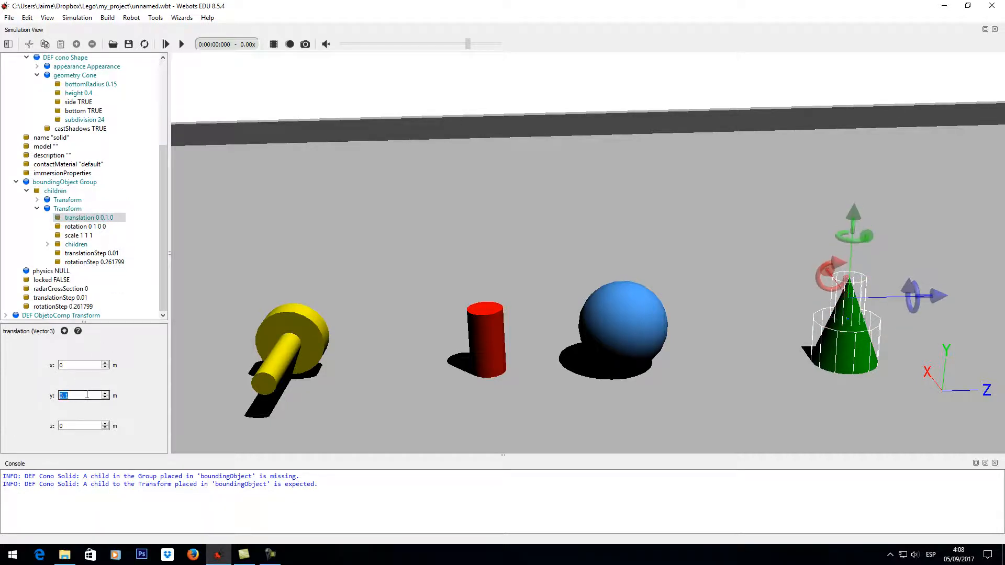
- Inspect the two stacked bounding cylinders around the cone from different angles and collapse the Cono Solid
left_click_drag(854, 338, 874, 375)
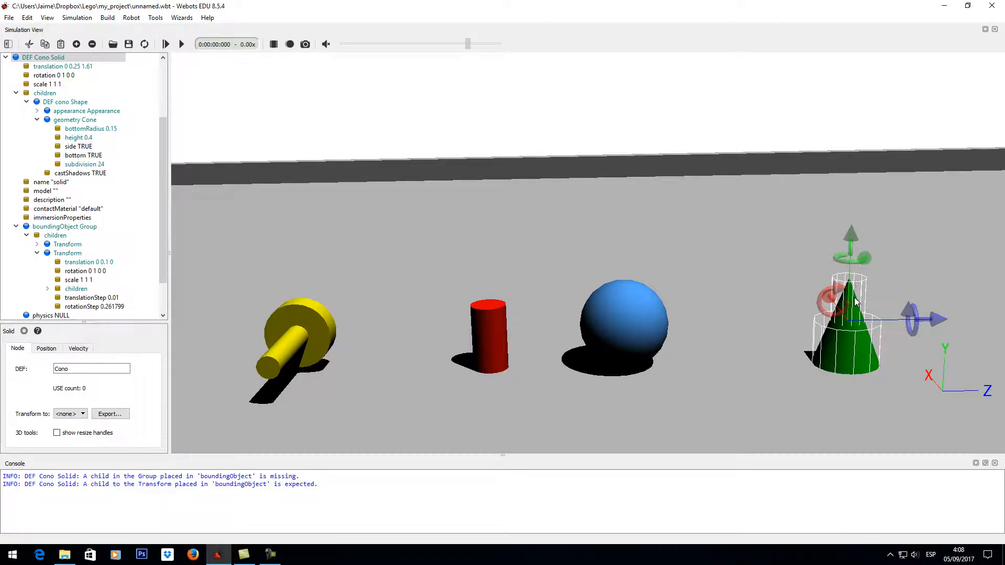
left_click_drag(858, 302, 792, 351)
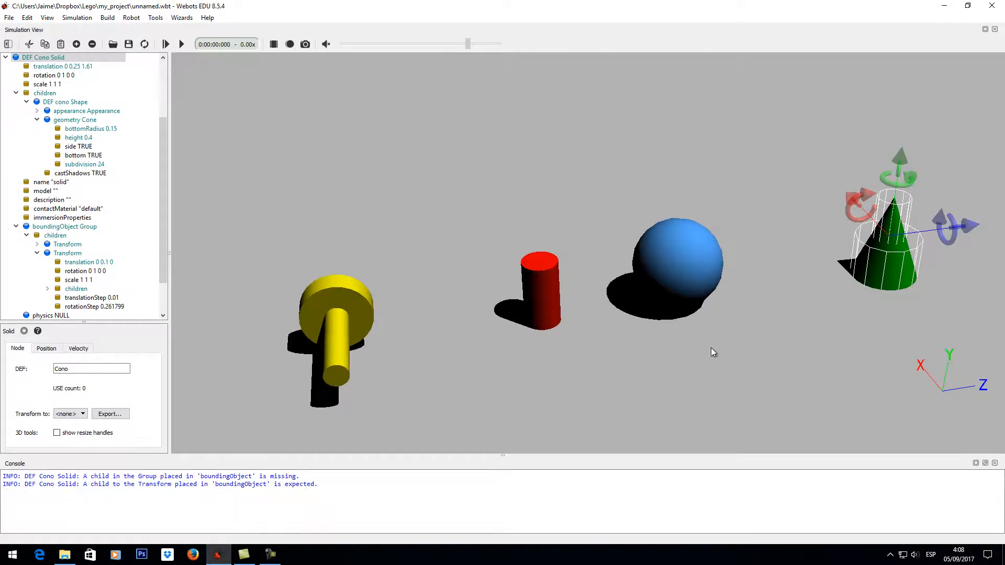
left_click_drag(605, 375, 622, 370)
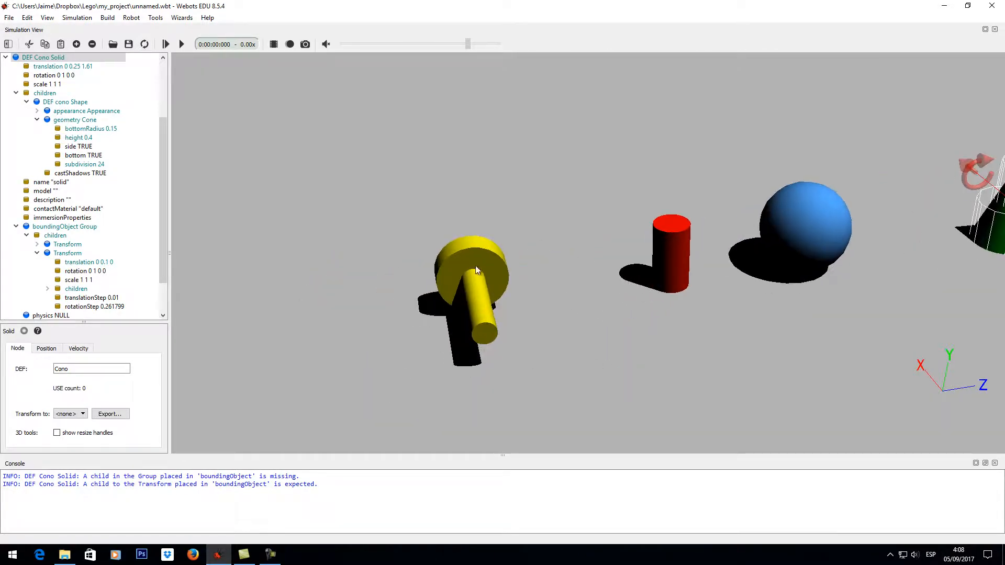
left_click_drag(606, 319, 681, 320)
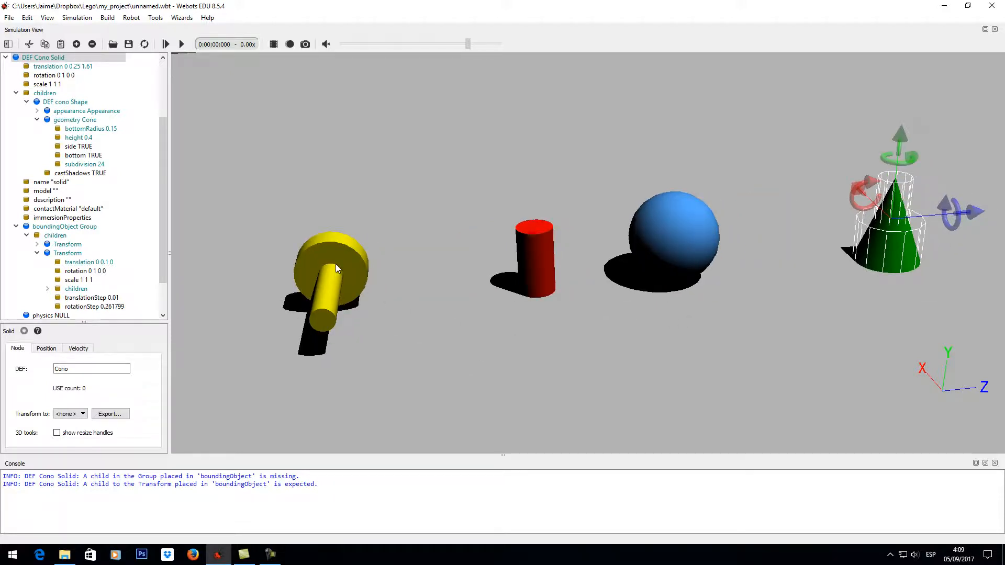
left_click(16, 226)
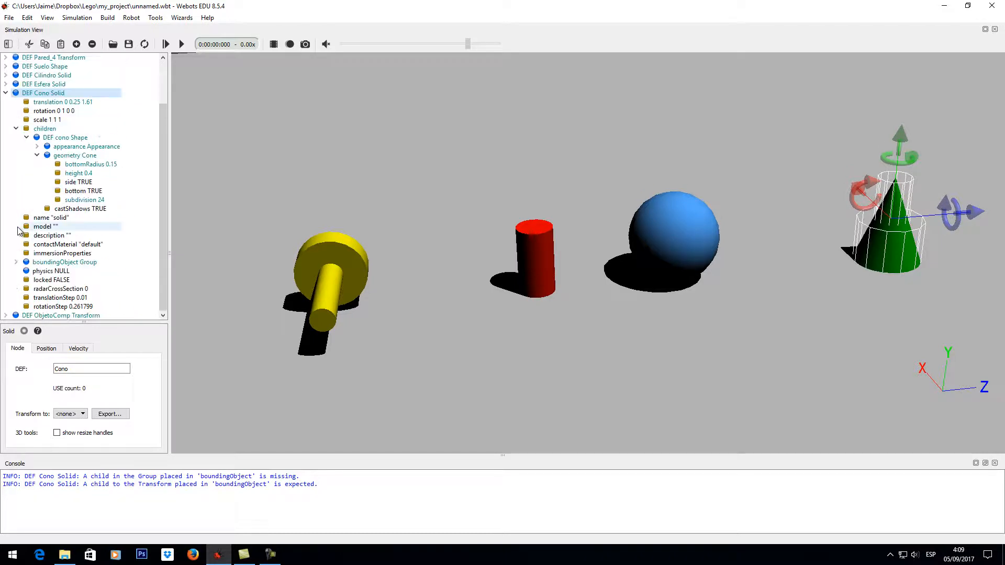
scroll(129, 240, "up", 1)
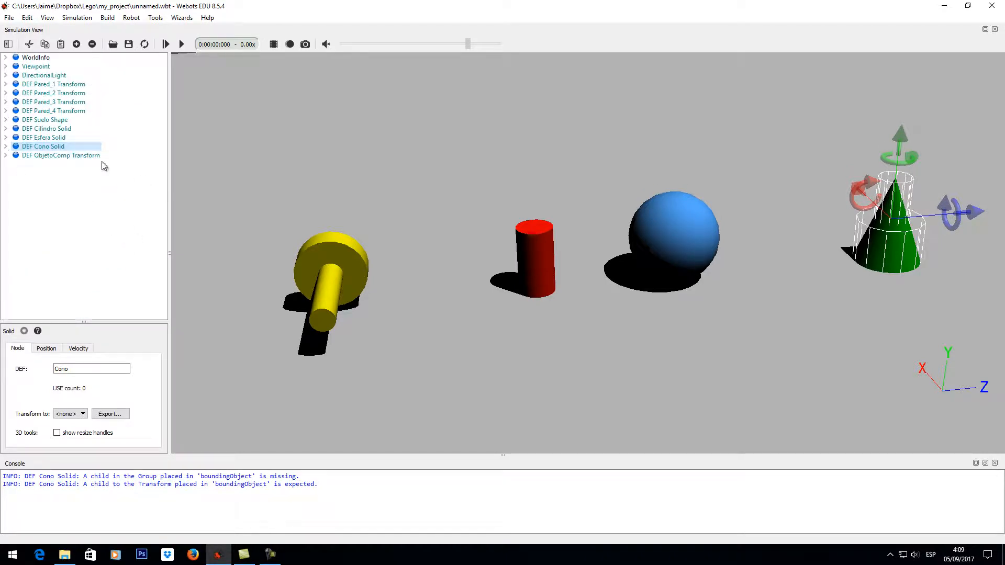
- Expand the ObjetoComp Transform down to the fields of the two Transforms inside its Group and review them
left_click(58, 156)
left_click(6, 155)
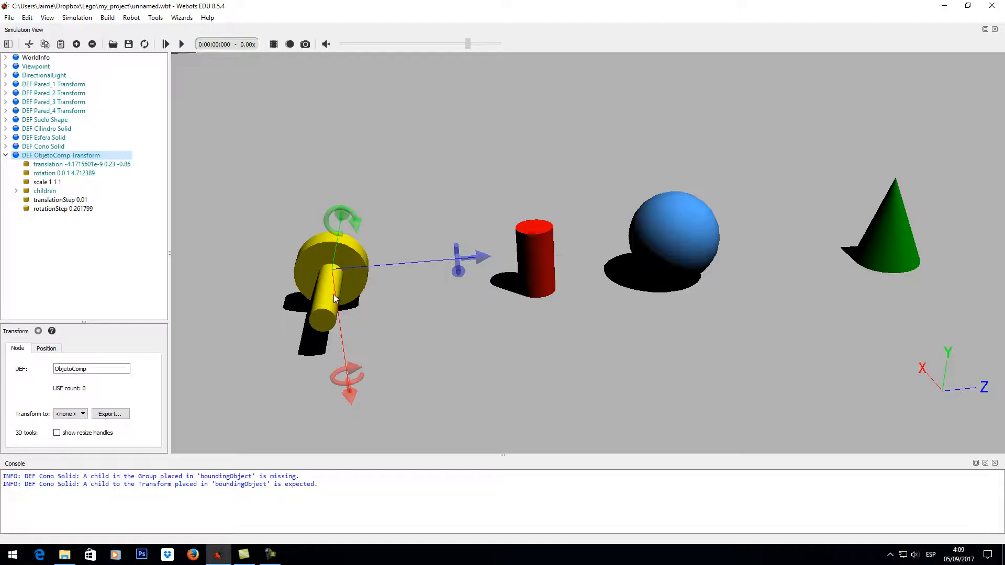
left_click(16, 191)
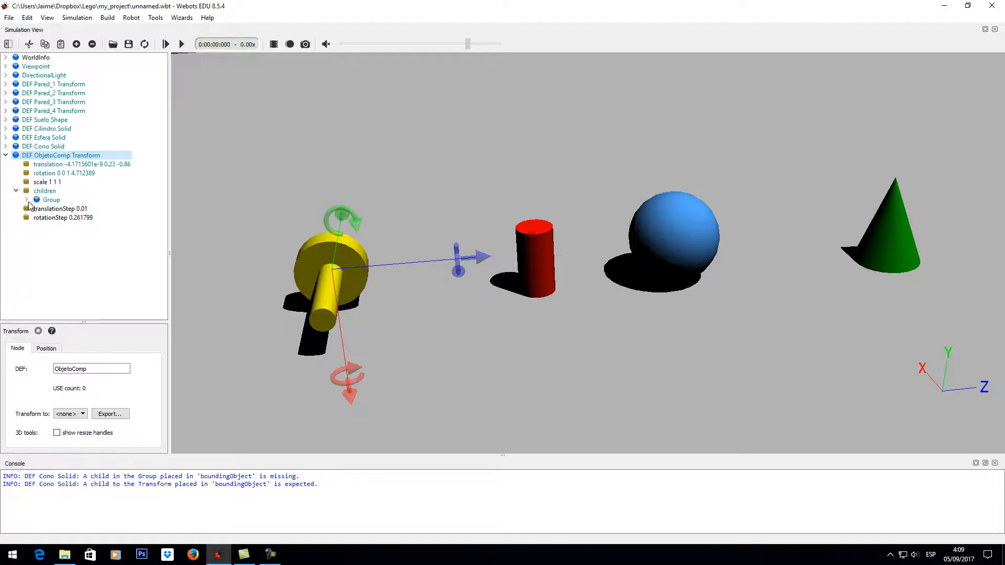
left_click(27, 200)
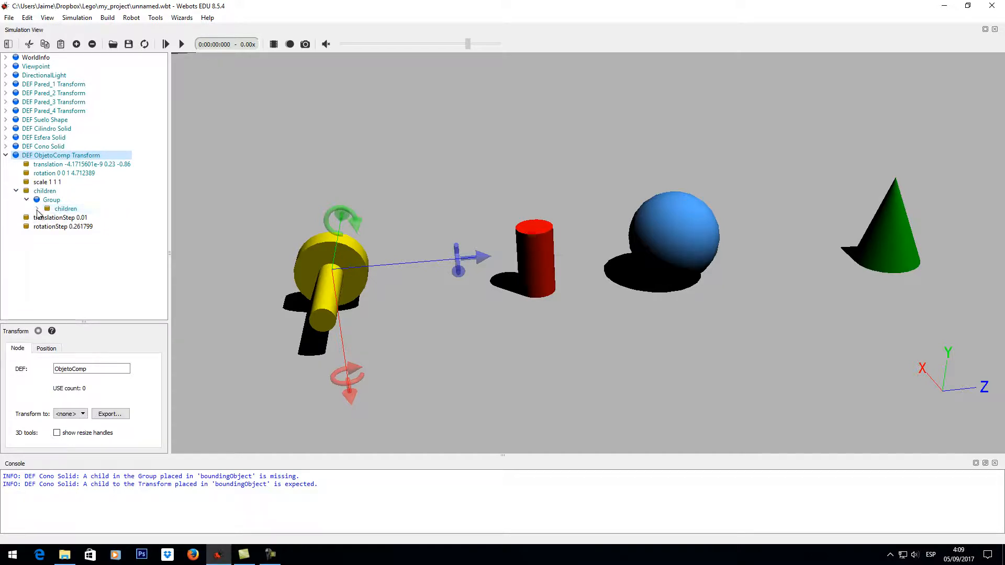
left_click(37, 209)
left_click(48, 218)
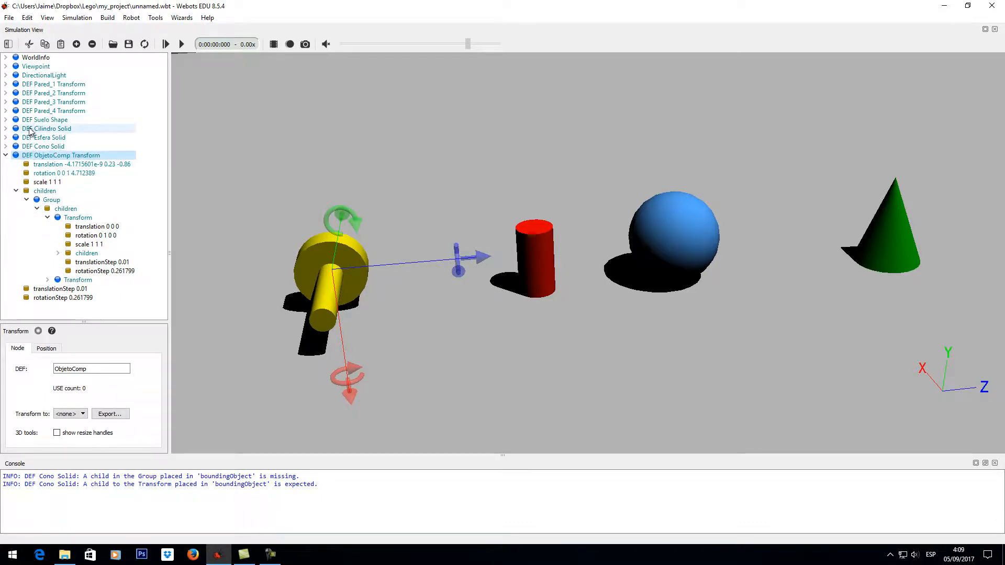
left_click(47, 280)
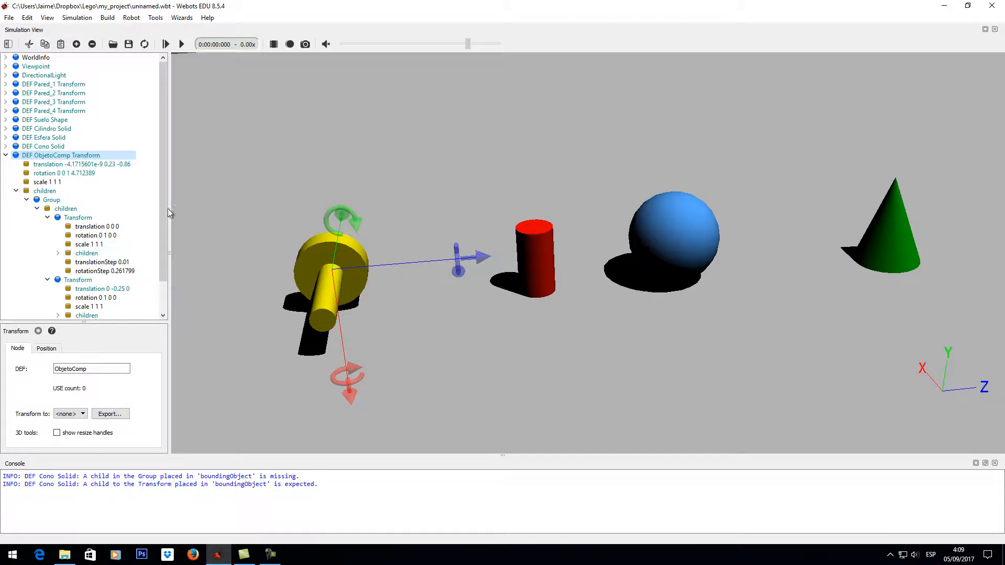
left_click_drag(166, 215, 164, 255)
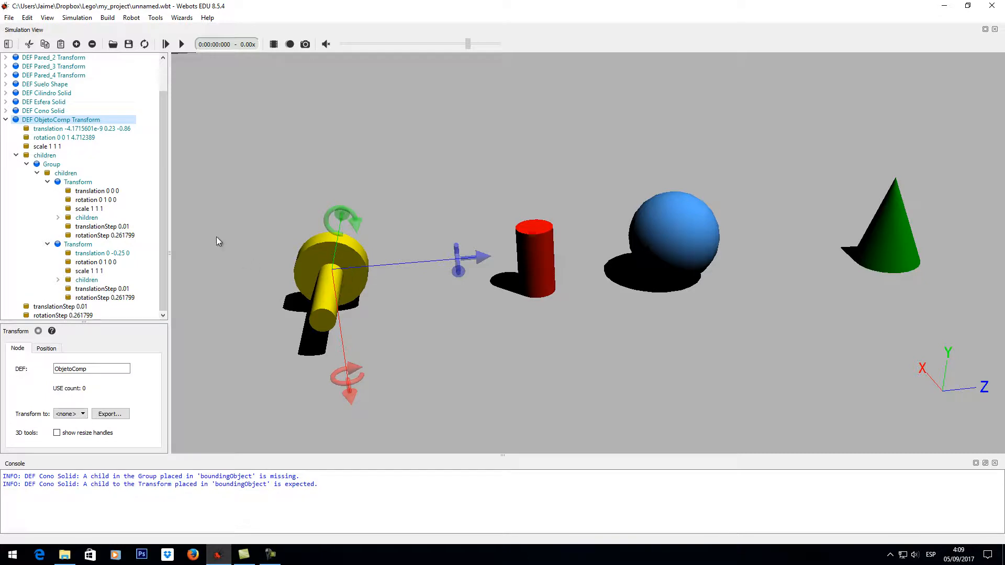
- Test-move the first Transform in the ObjetoComp Group along z, undo the move, and set its Shape's DEF name to Rueda
left_click(113, 192)
left_click_drag(398, 265, 470, 260)
key("ctrl+z")
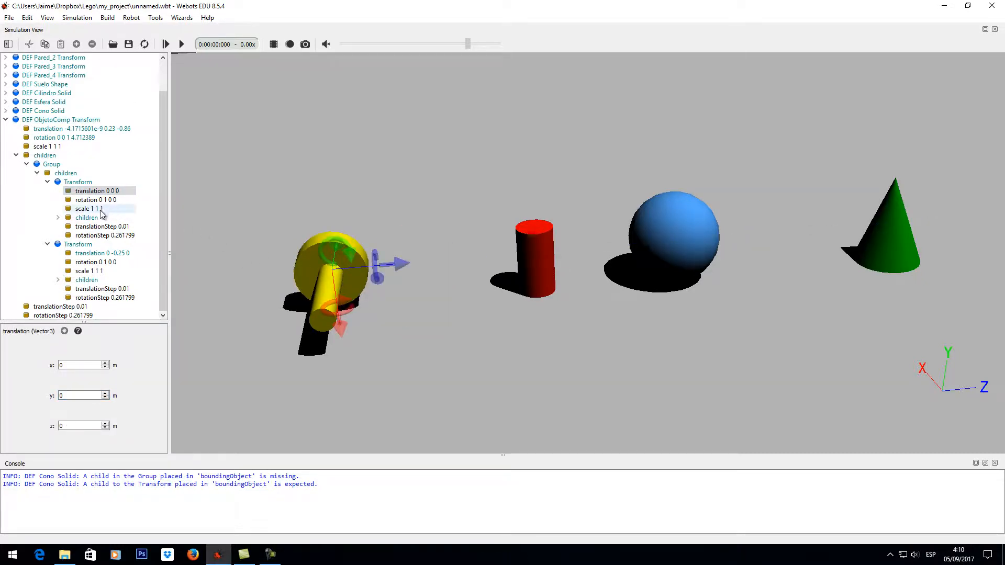
left_click(58, 217)
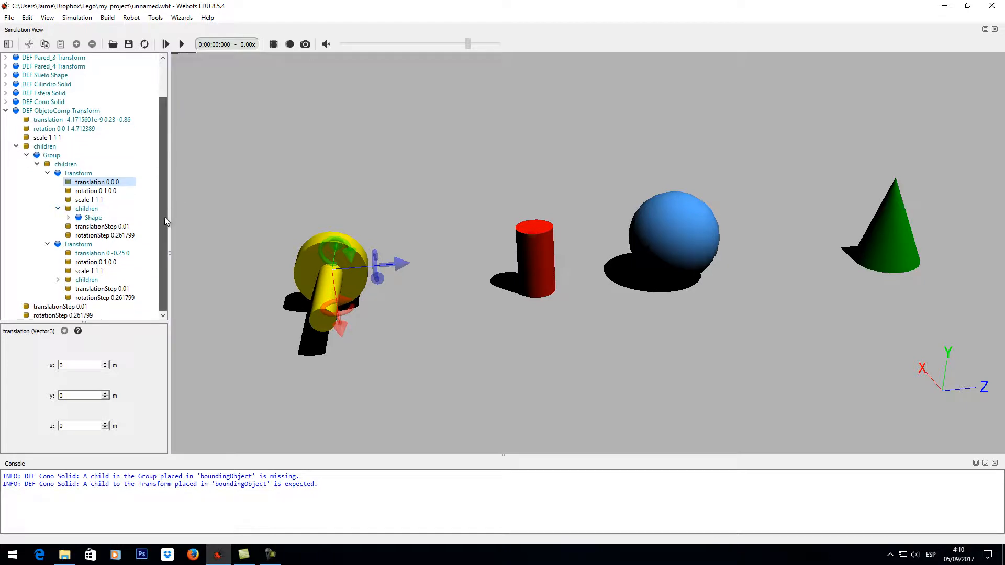
left_click(107, 219)
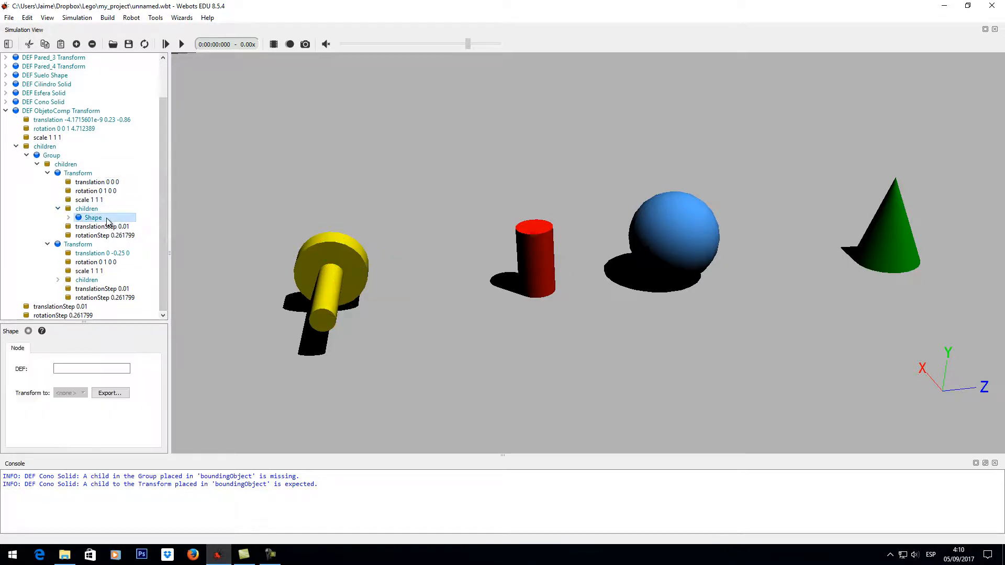
left_click(85, 367)
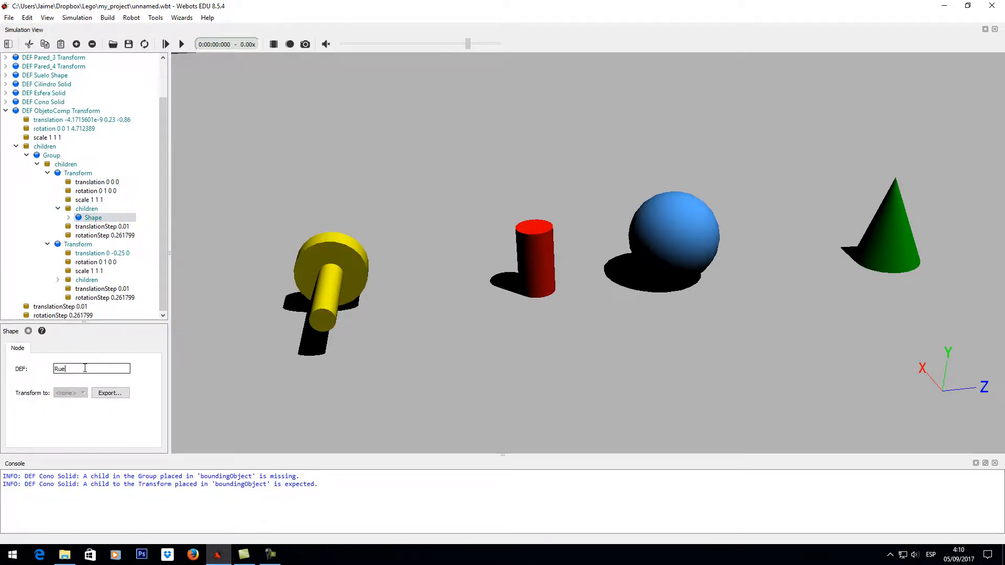
key("Return")
- Collapse the first Transform in the ObjetoComp Group and expand the second one down to its Shape's fields
left_click(48, 173)
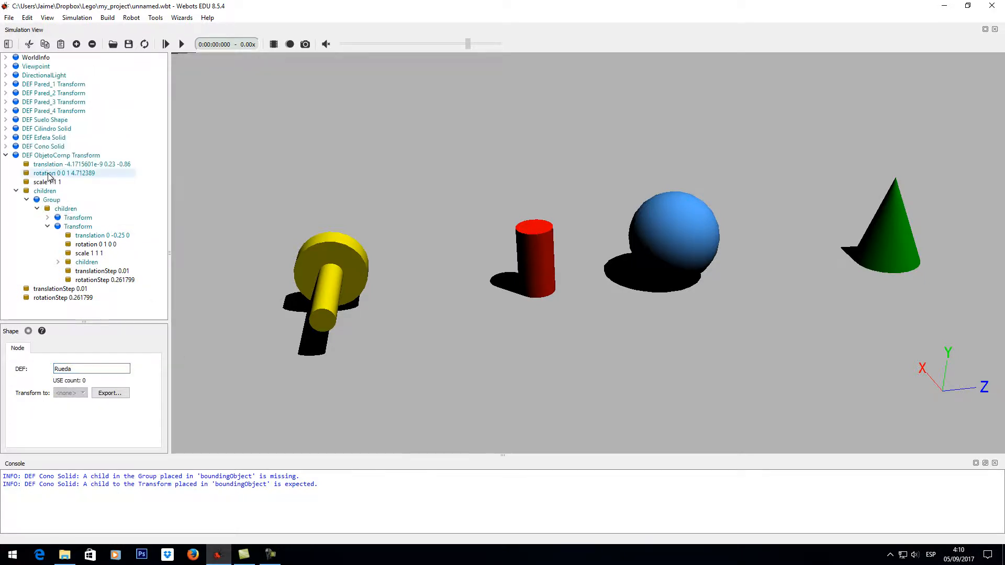
left_click(58, 262)
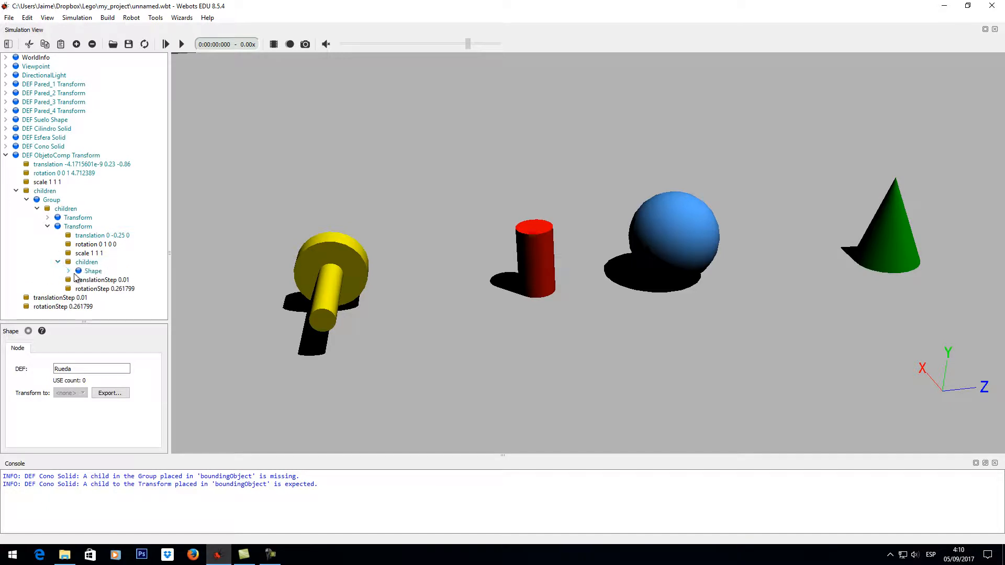
left_click(90, 272)
left_click(70, 271)
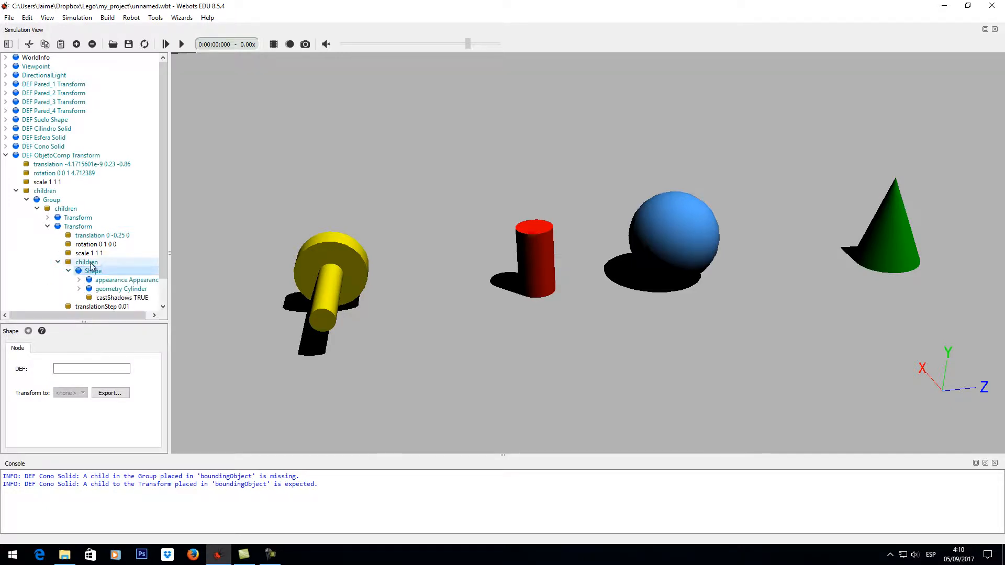
- Test-move the Group's second Transform along z to 0.24 m and undo the move
left_click(103, 237)
left_click_drag(414, 291, 473, 290)
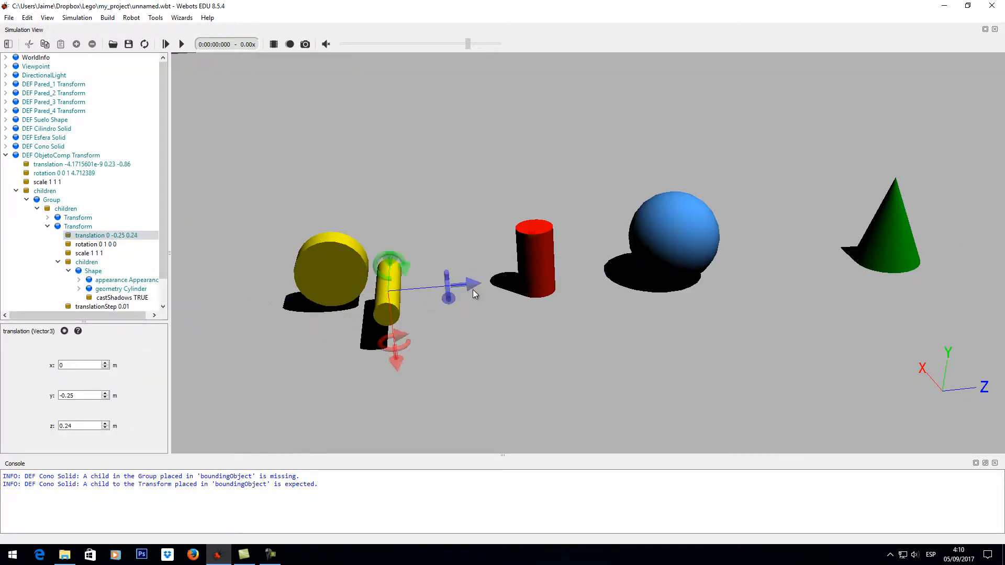
key("ctrl+z")
- Set the DEF name of the second Transform's Shape to eje
left_click(94, 271)
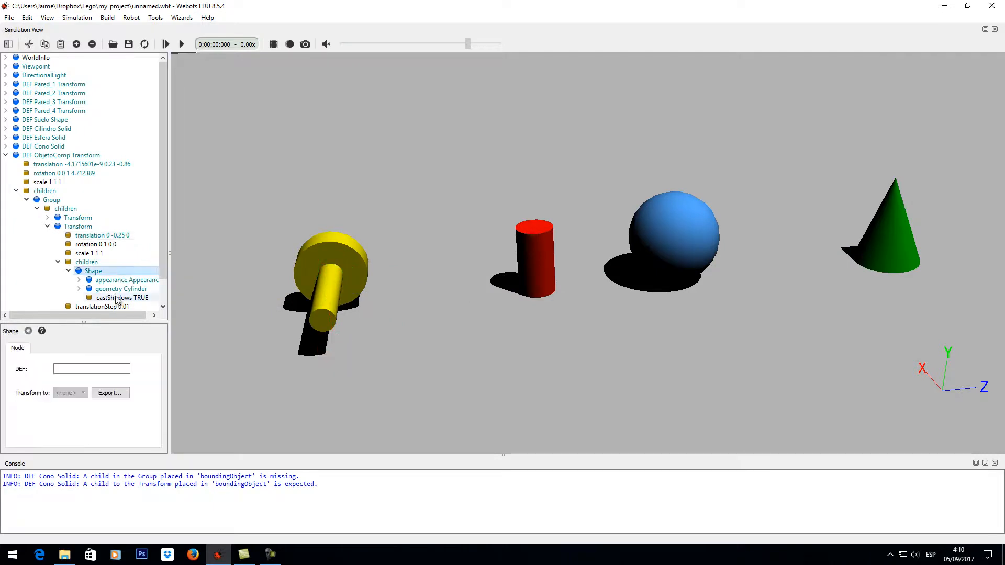
left_click(98, 368)
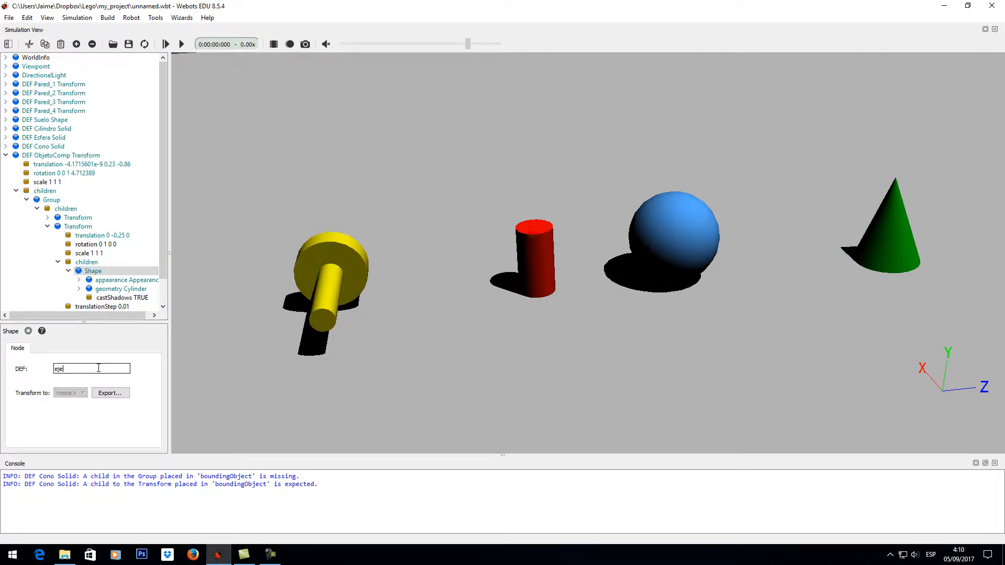
type("eje")
key("Return")
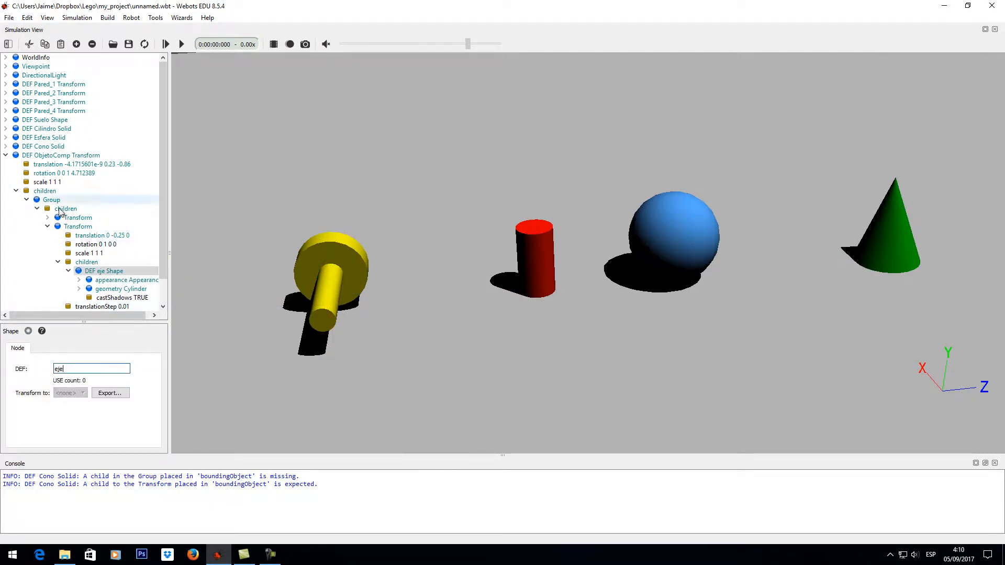
- Collapse the ObjetoComp Transform and convert it to a Solid
left_click(6, 155)
left_click(45, 156)
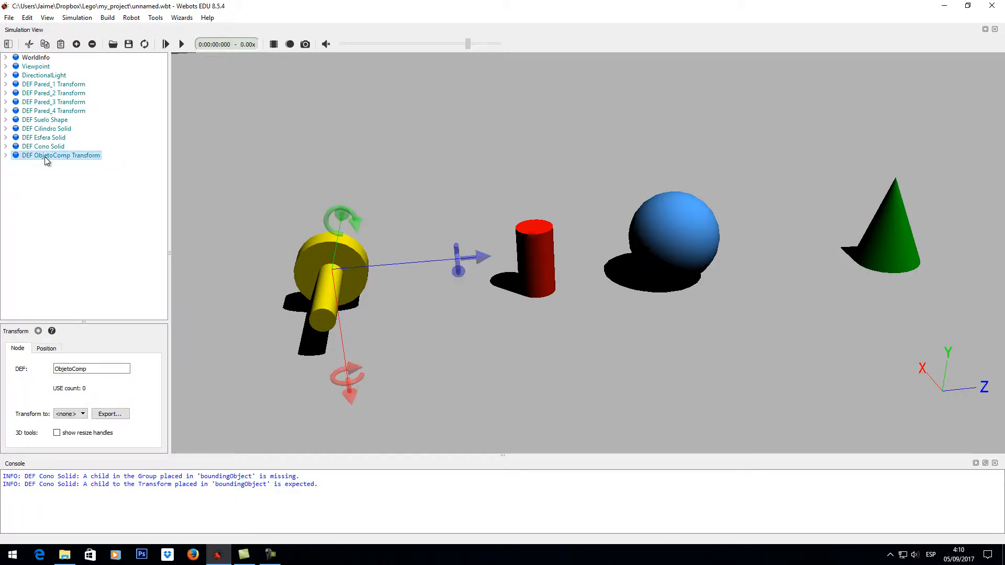
left_click(82, 414)
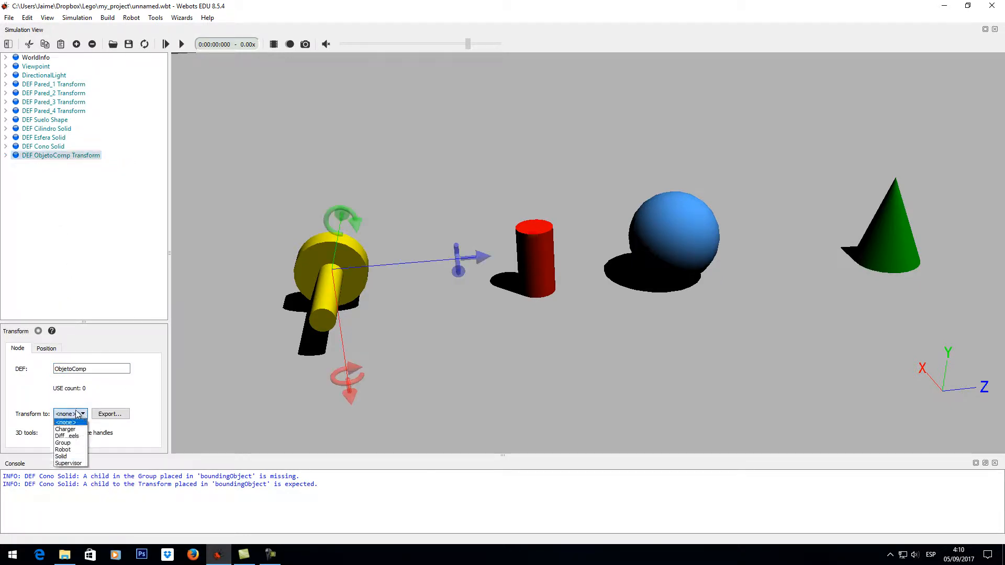
left_click(71, 457)
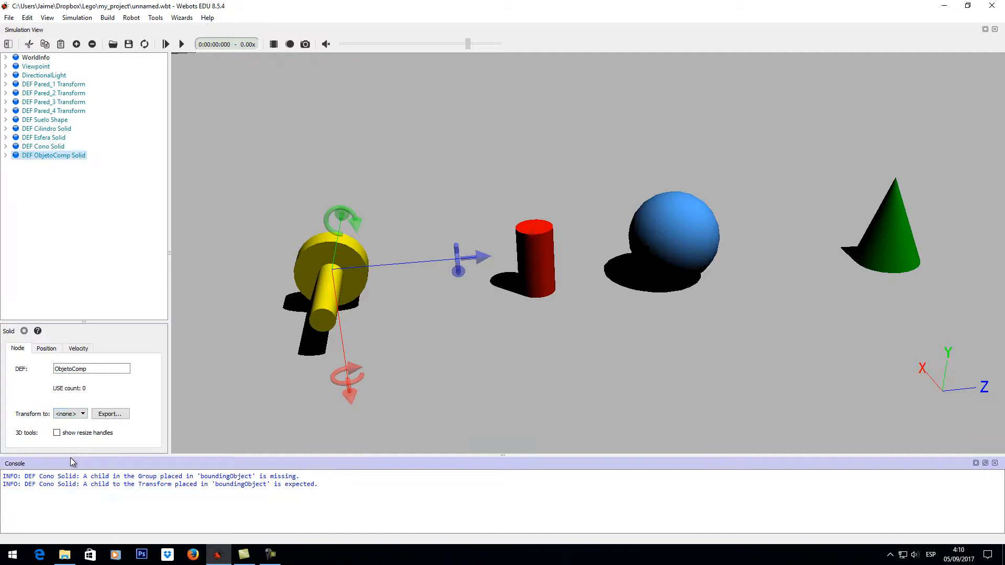
- Add a new Group node as the boundingObject of the ObjetoComp Solid
left_click(5, 156)
left_click(63, 245)
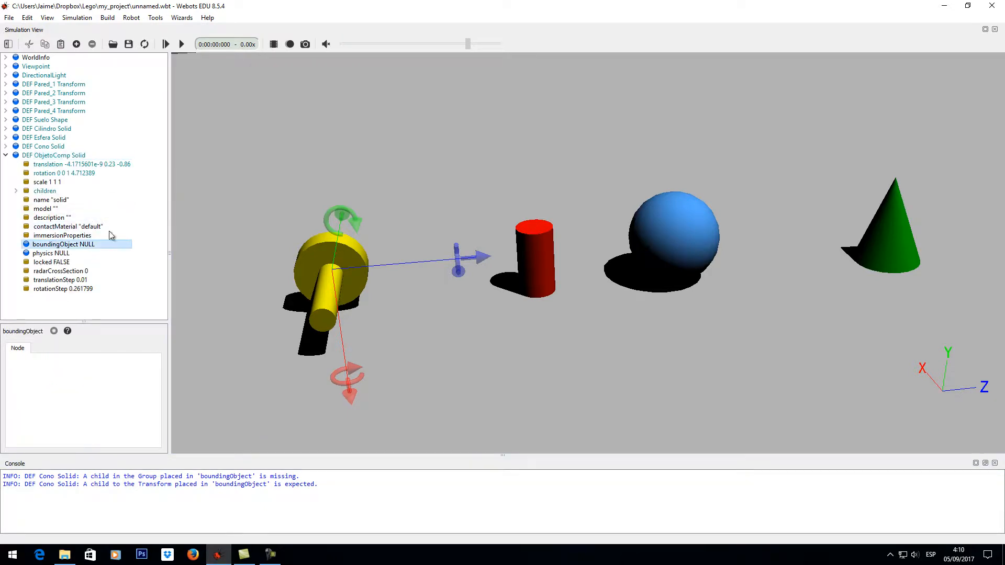
left_click(76, 44)
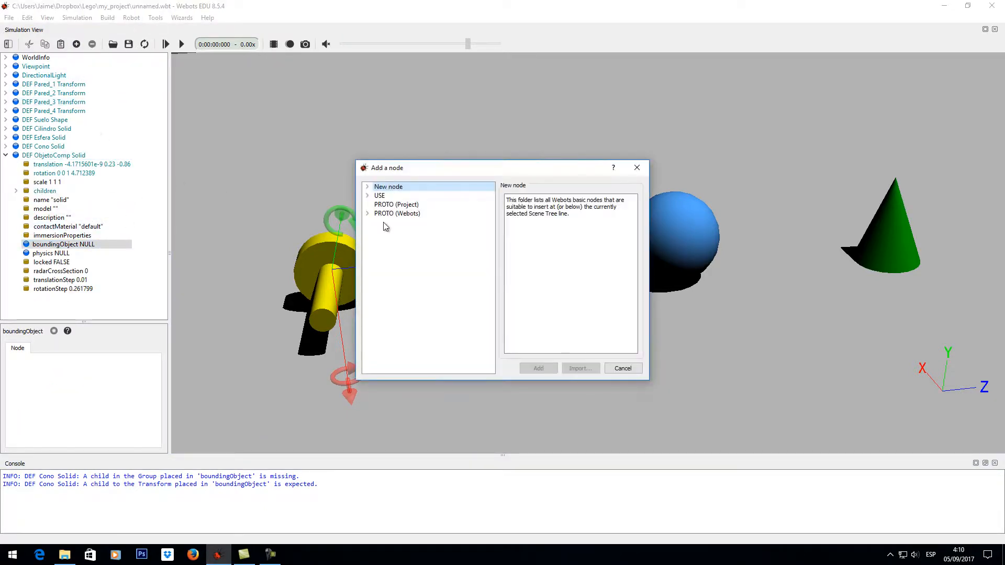
left_click(368, 187)
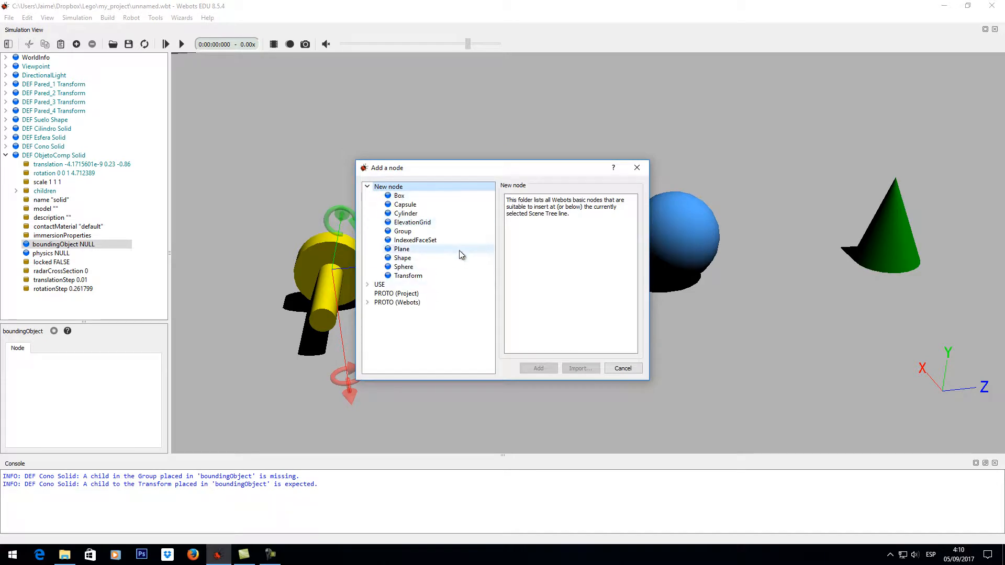
left_click(474, 231)
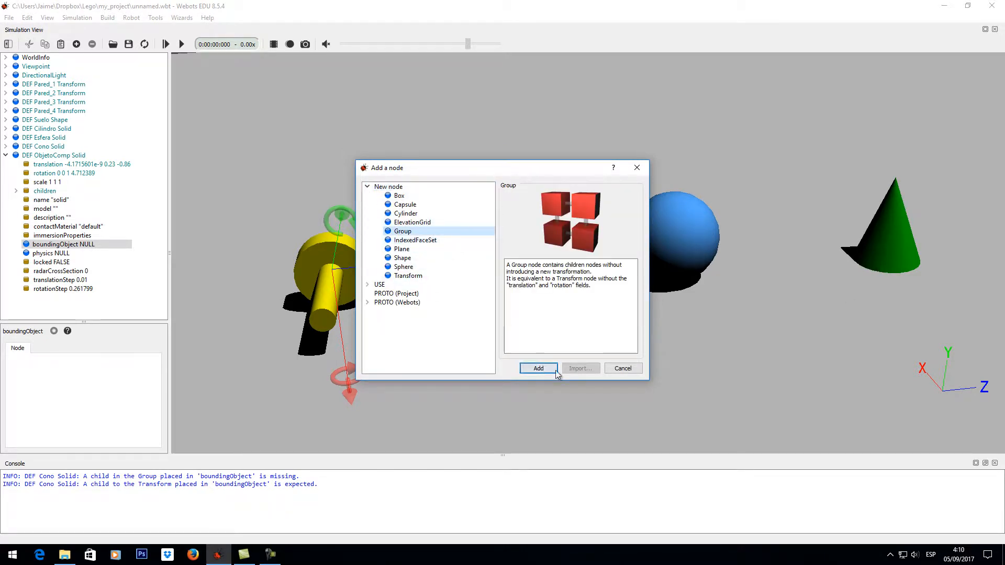
left_click(534, 369)
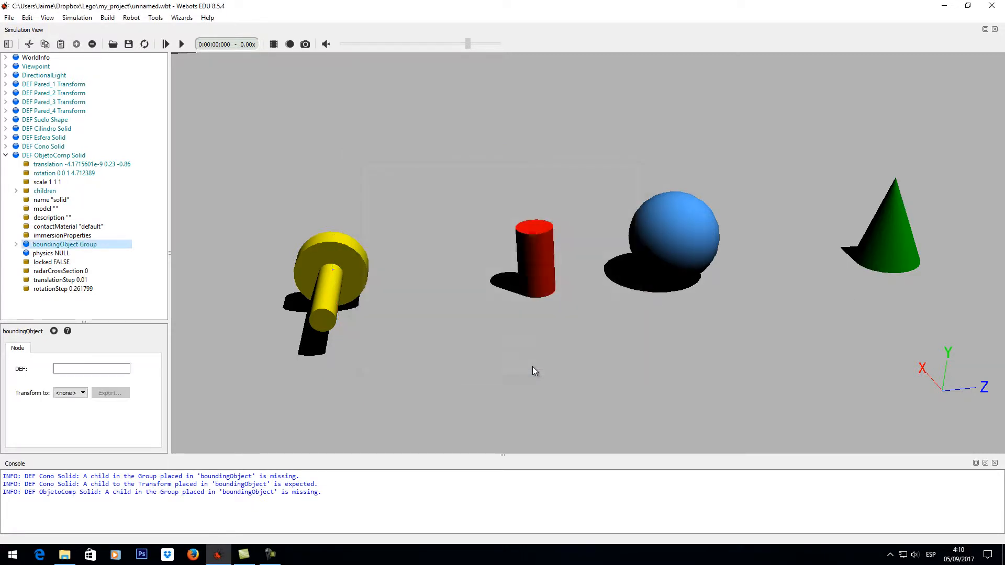
- Add a new Transform node to the children of ObjetoComp's boundingObject Group
left_click(16, 244)
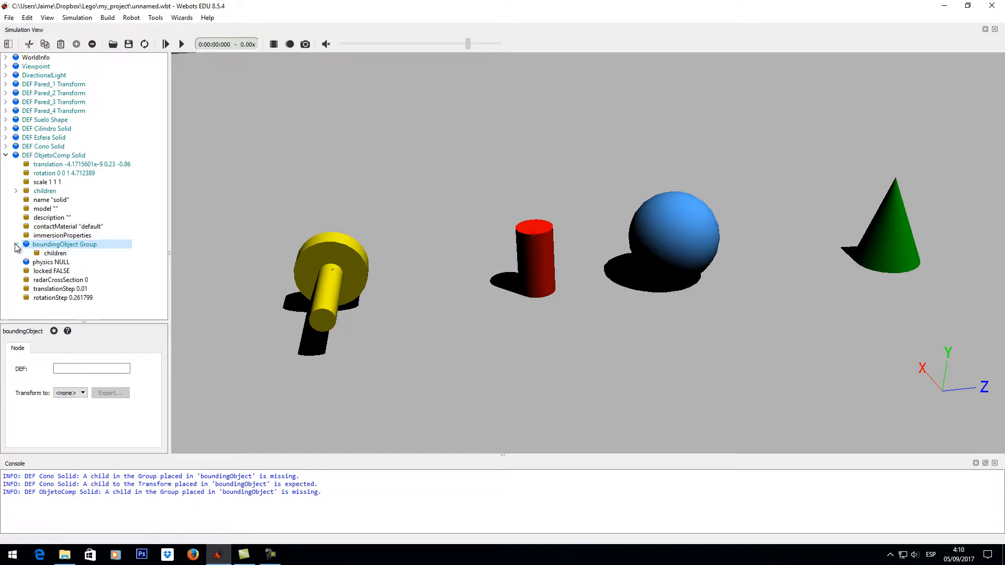
left_click(77, 253)
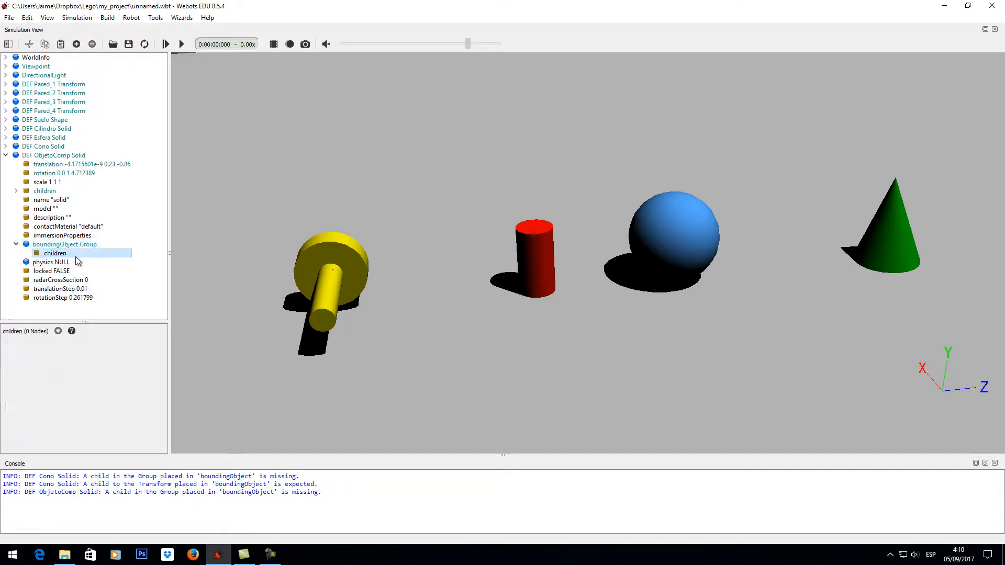
left_click(77, 45)
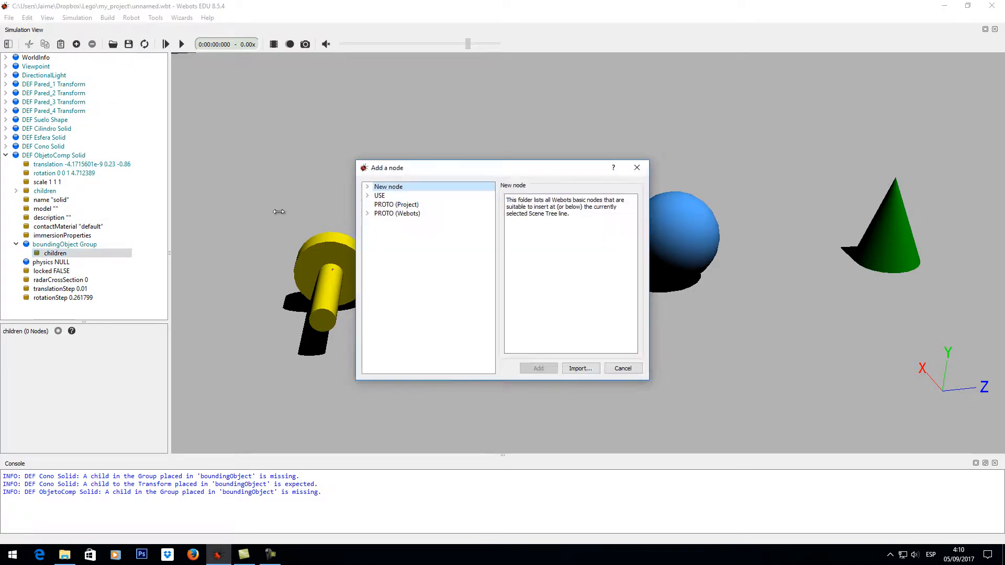
left_click(367, 188)
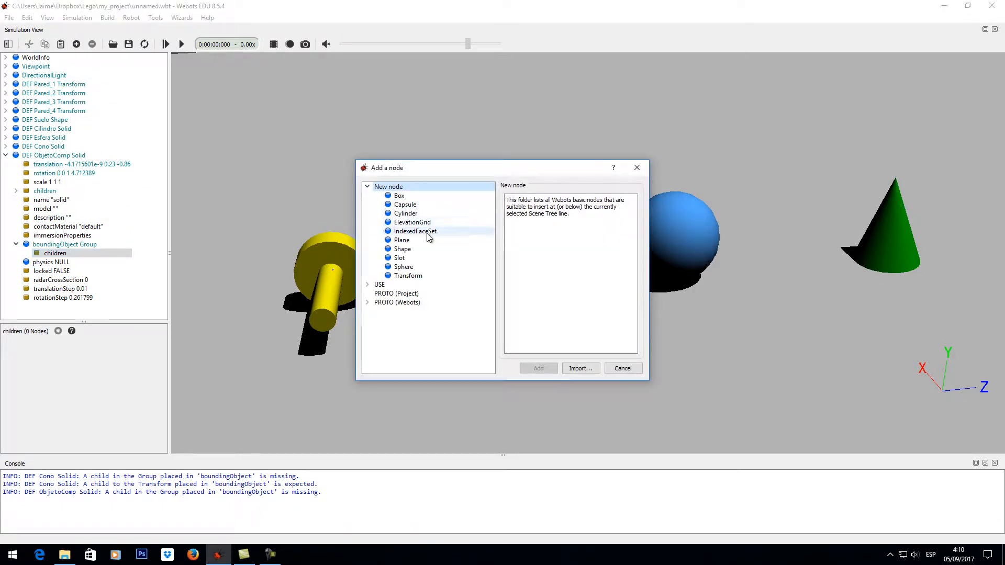
left_click(407, 276)
left_click(538, 369)
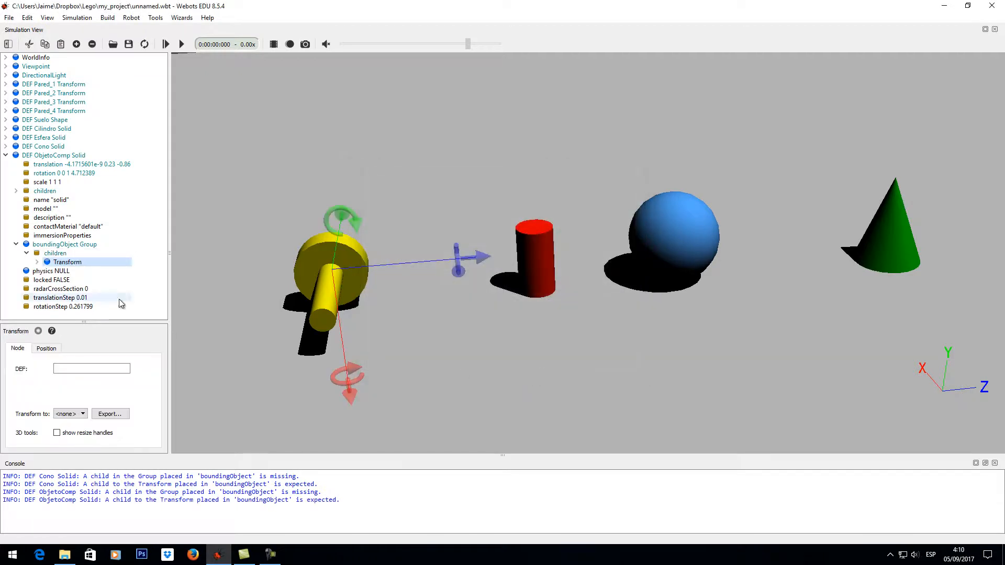
- Insert the existing Rueda Shape by USE as the child of the new bounding Transform
left_click(37, 262)
left_click(76, 297)
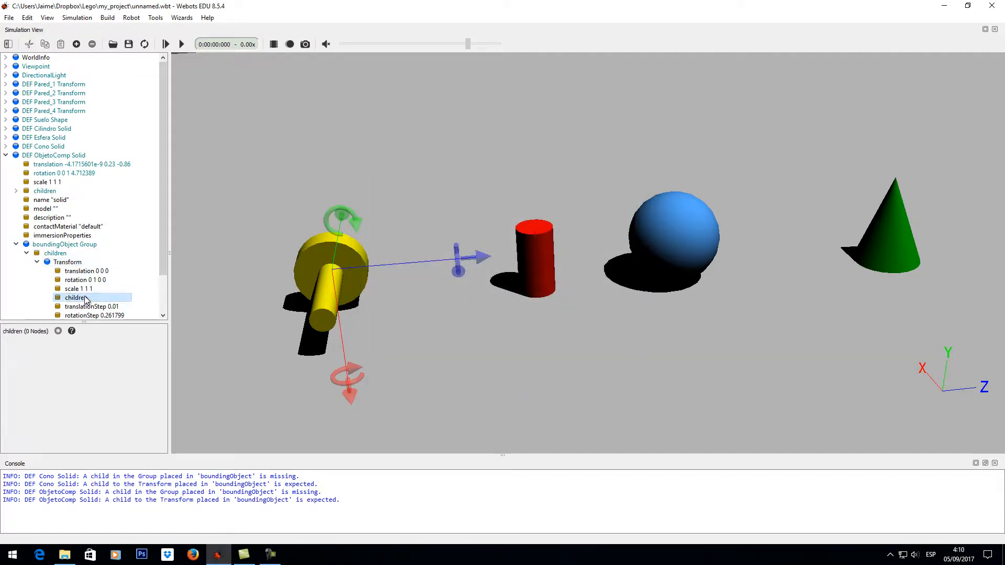
left_click(76, 44)
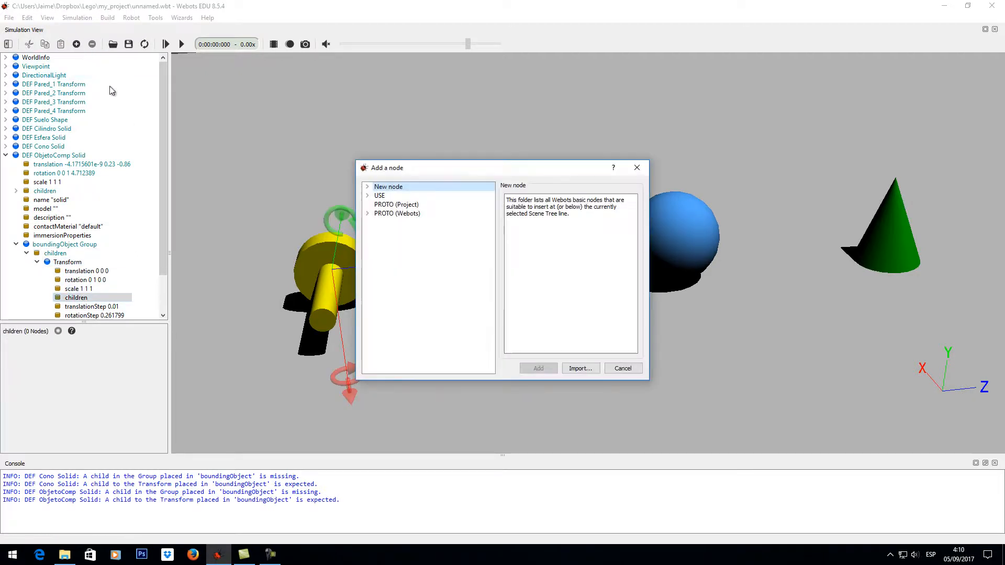
left_click(368, 197)
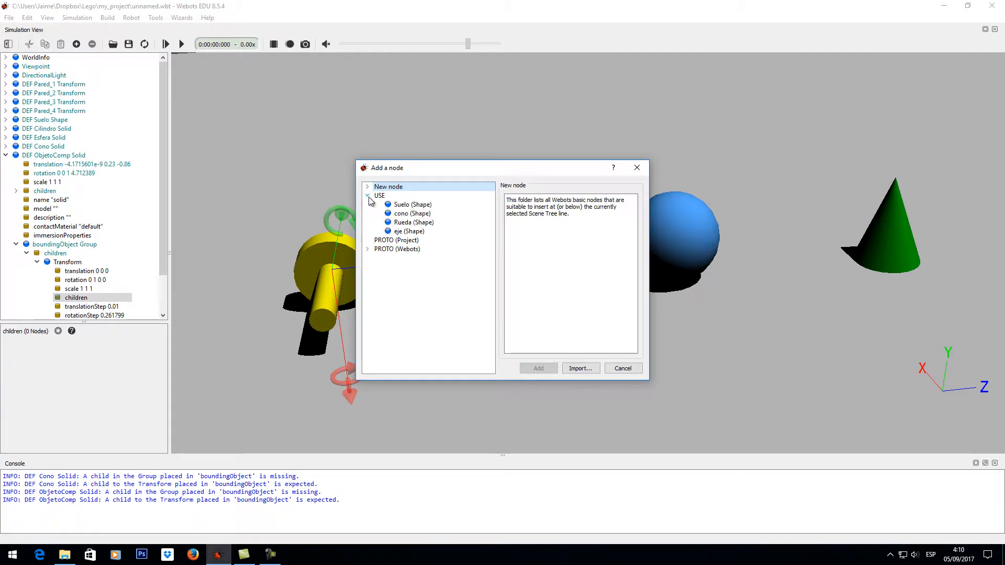
left_click(419, 224)
left_click(544, 369)
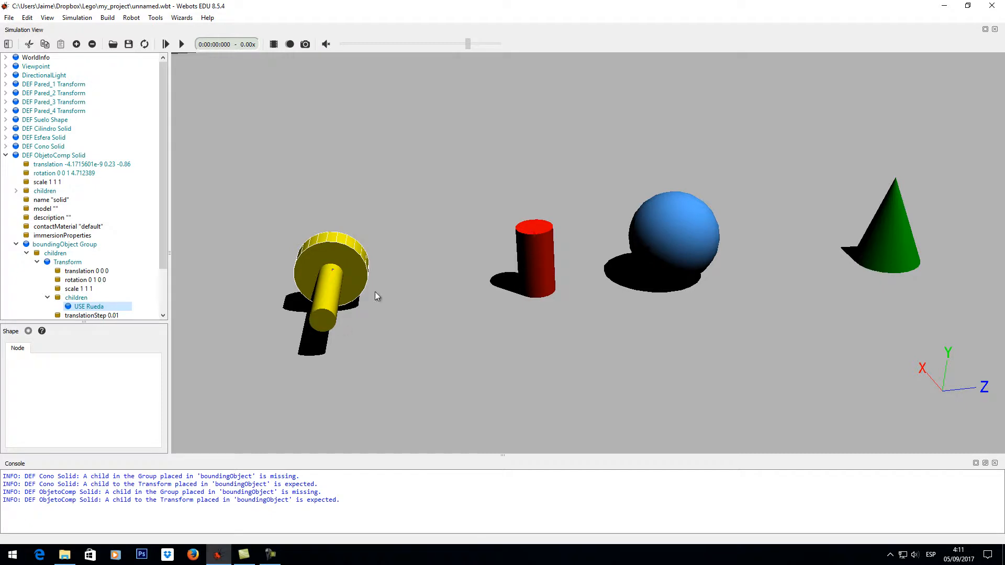
- Collapse the bounding Transform holding Rueda and duplicate it within the boundingObject Group
scroll(157, 244, "down", 2)
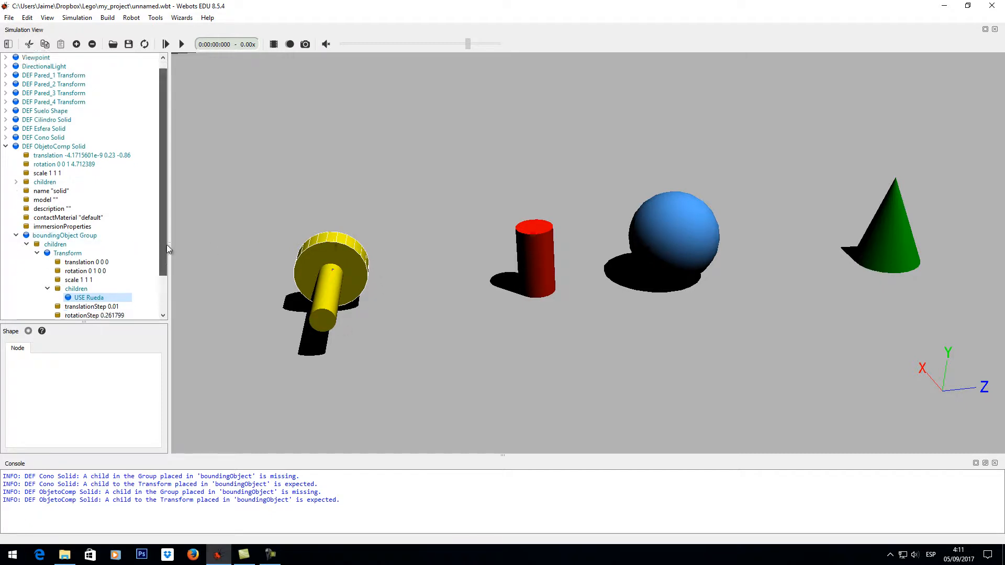
left_click(36, 217)
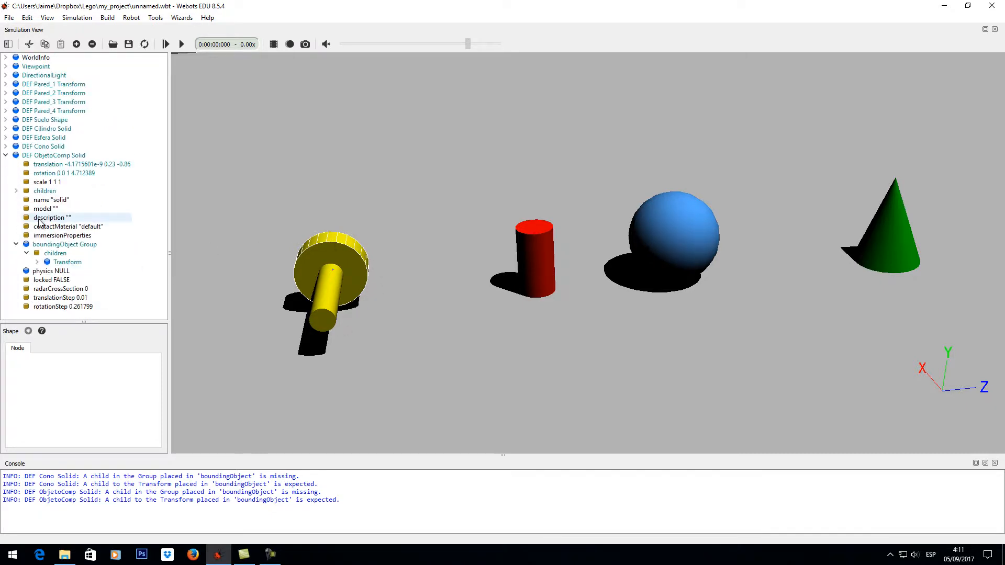
left_click(67, 262)
left_click(55, 253)
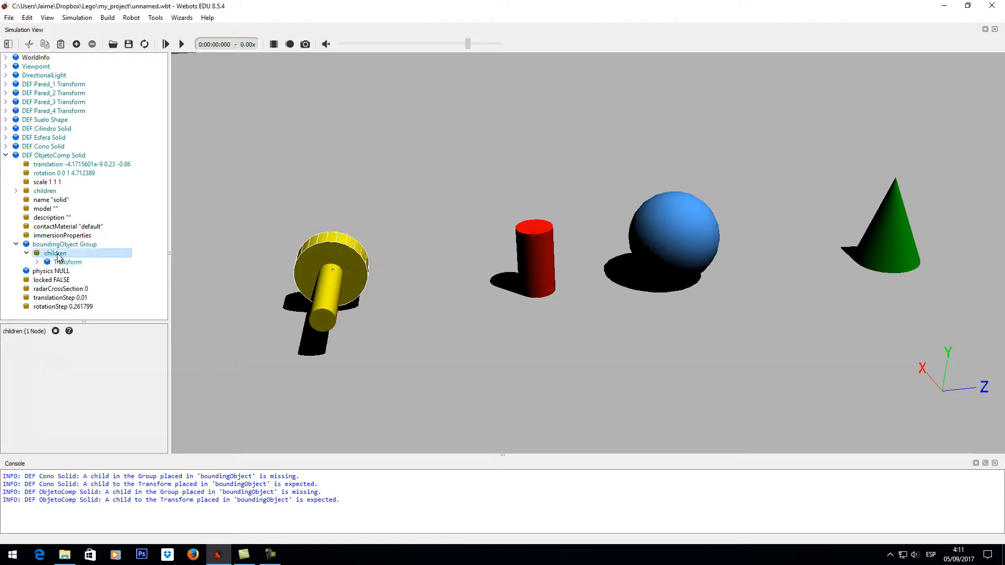
left_click(64, 263)
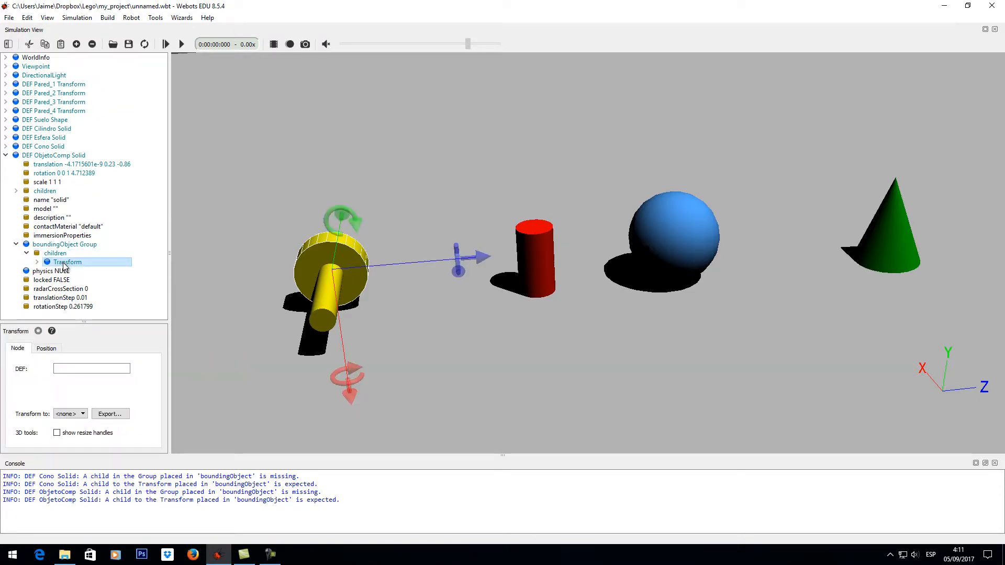
key("ctrl+v")
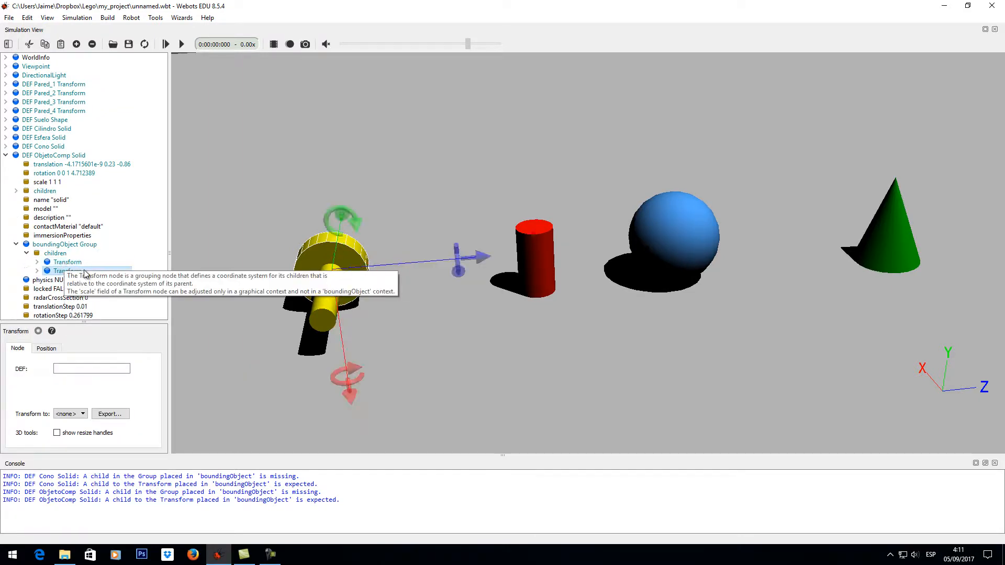
- Expand the duplicated bounding Transform and delete the USE Rueda node from its children
left_click(37, 271)
scroll(166, 256, "down", 2)
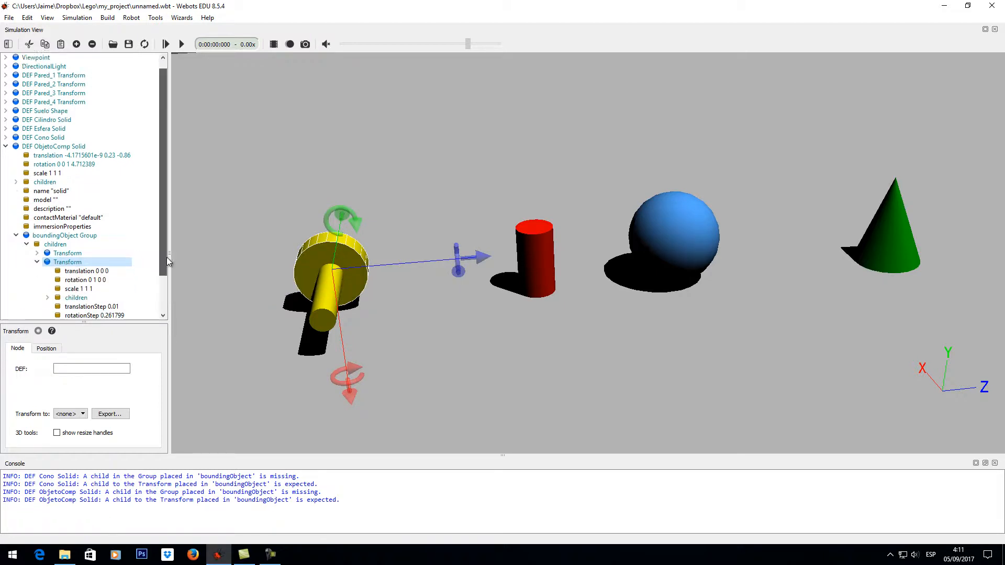
left_click(48, 254)
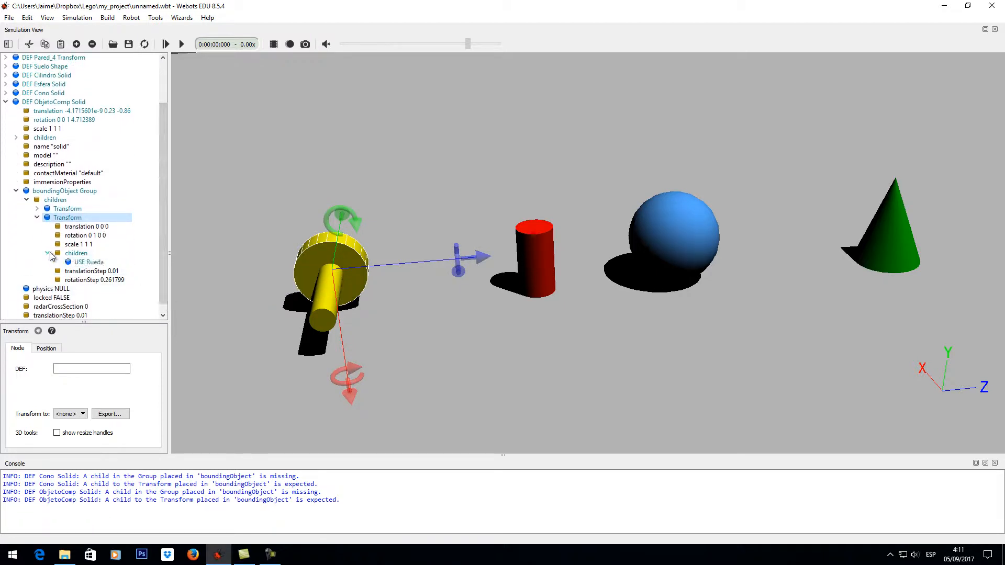
left_click(92, 263)
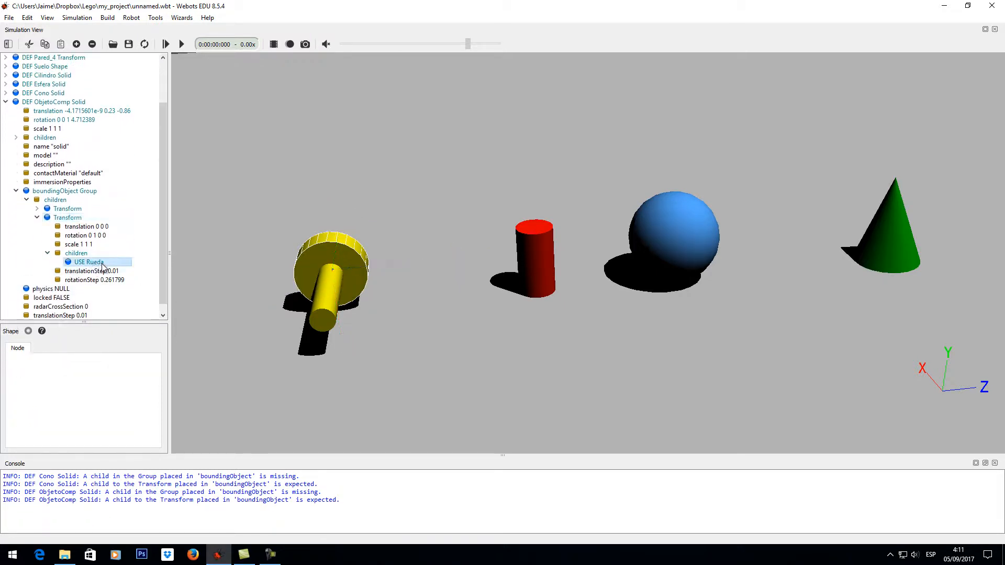
left_click(94, 48)
- Insert the existing eje Shape by USE as the child of the second bounding Transform
left_click(76, 252)
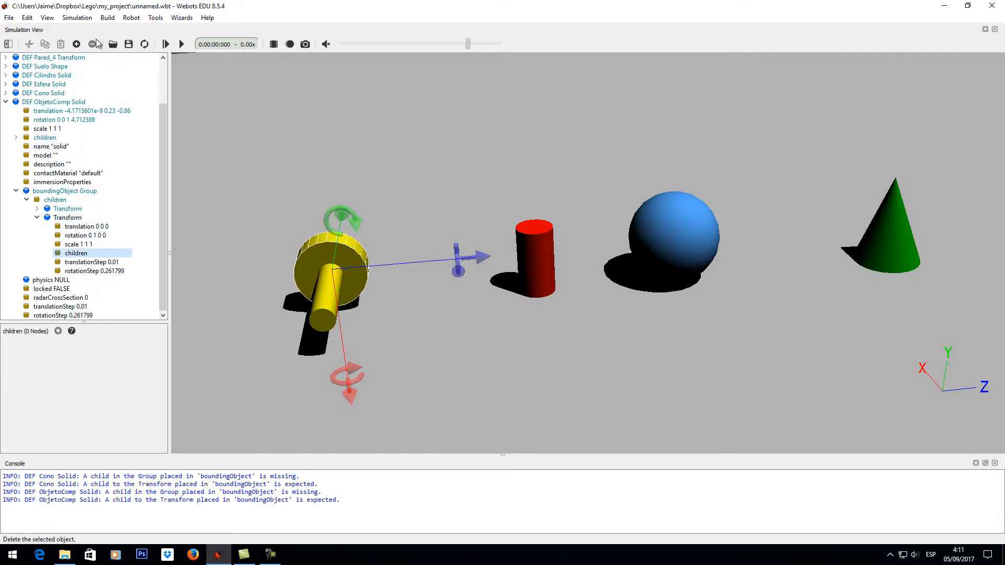
left_click(76, 43)
left_click(368, 195)
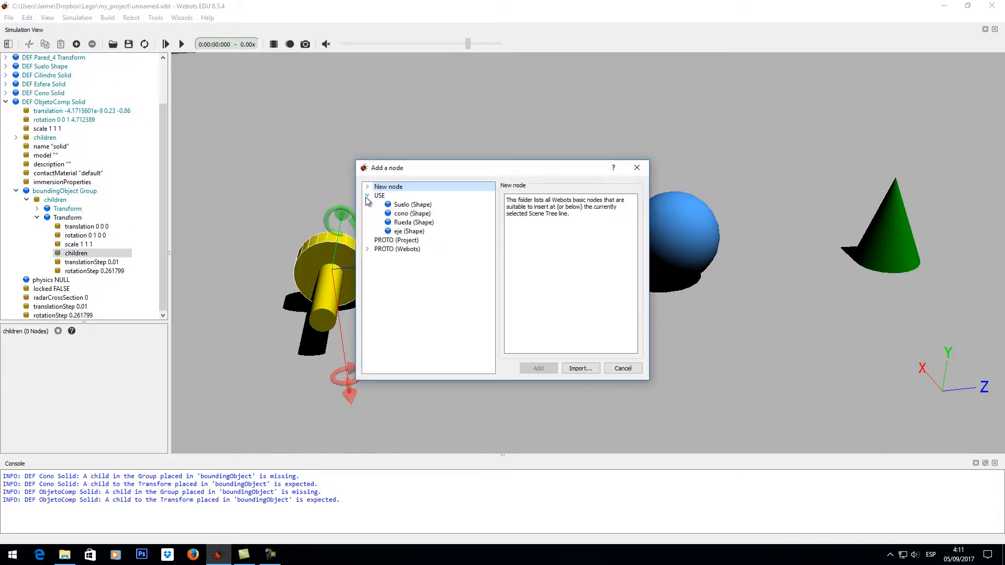
left_click(434, 231)
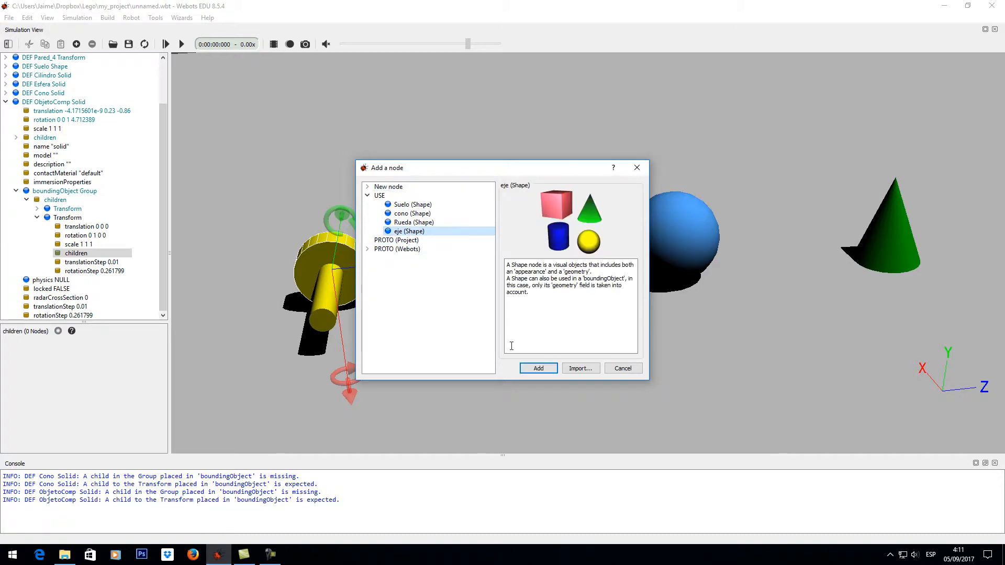
left_click(537, 367)
- Set the translation of the bounding Transform holding eje to 0 -0.25 0 so it matches the axle
left_click_drag(318, 284, 395, 290)
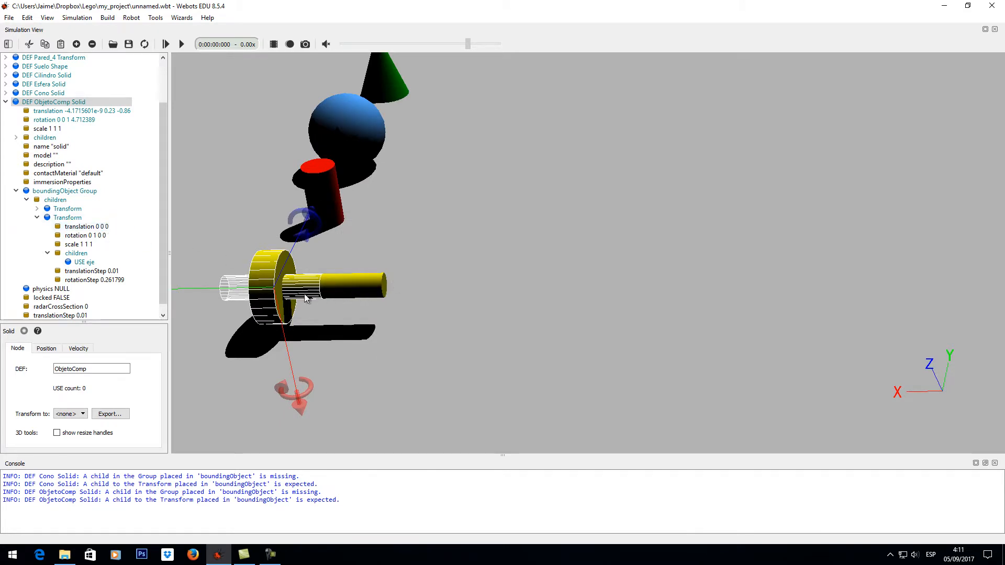
mouse_move(289, 296)
left_mouse_down()
mouse_move(314, 285)
mouse_move(282, 291)
left_mouse_up()
left_click(88, 227)
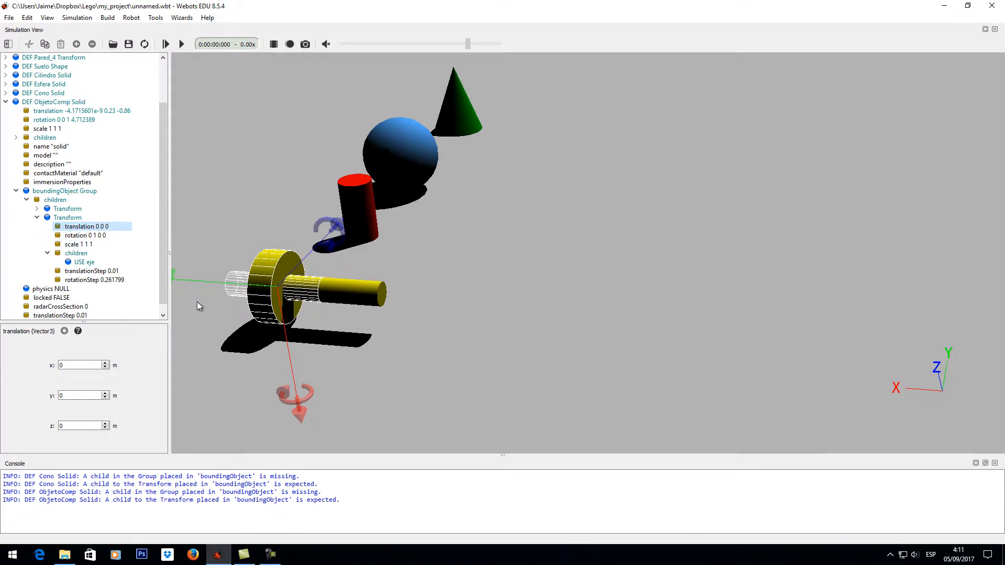
left_click_drag(199, 305, 234, 280)
scroll(211, 293, "down", 2)
left_click_drag(340, 288, 251, 293)
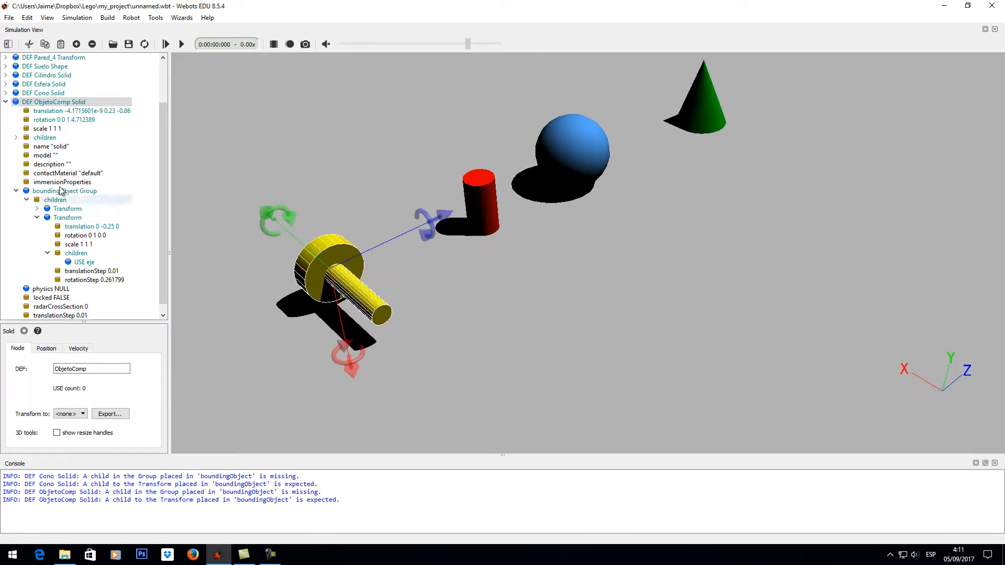
- Review the eje reference in ObjetoComp's bounding Group and the Shapes offered for reuse in its children, without adding any
left_click(26, 103)
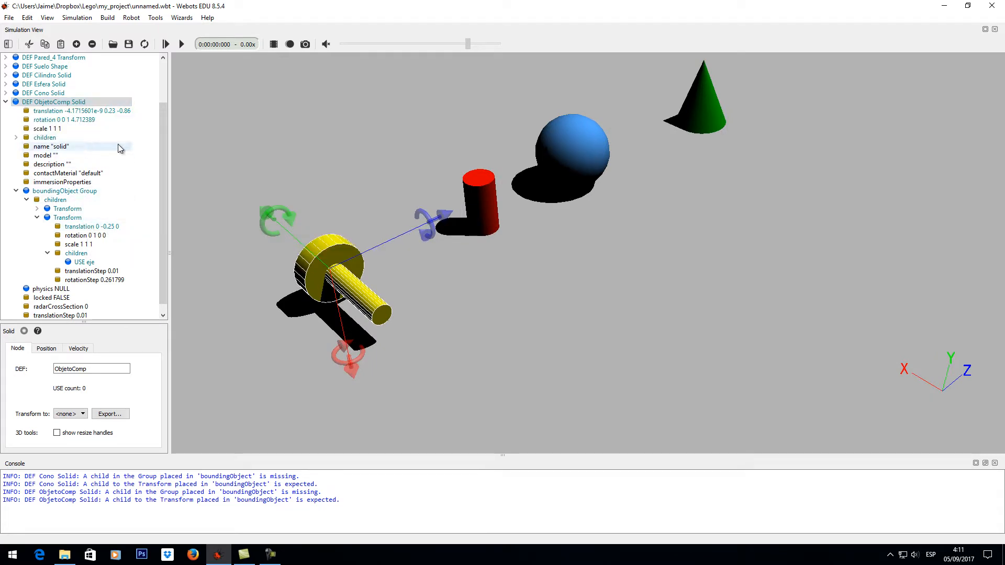
left_click(6, 102)
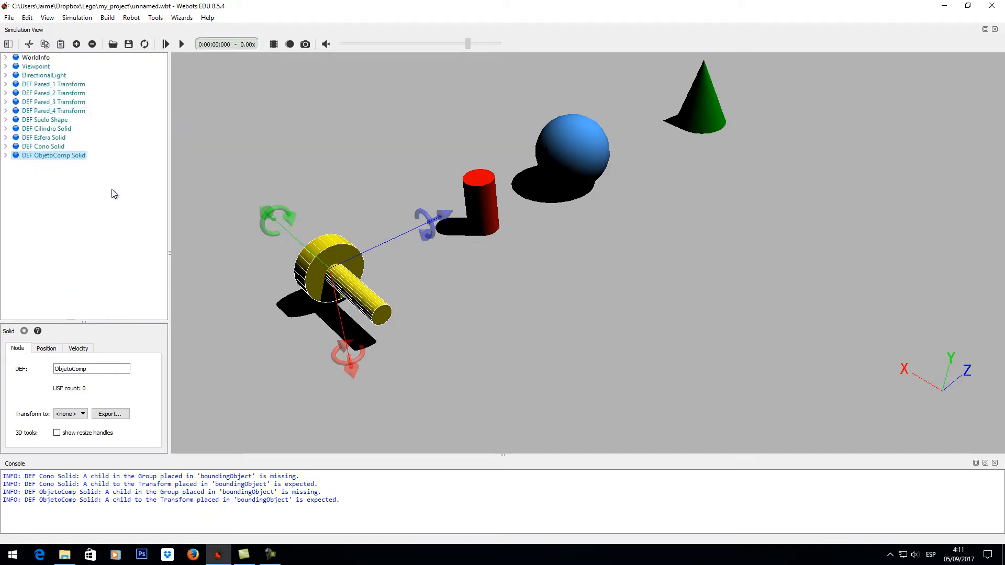
left_click(4, 156)
scroll(148, 273, "down", 3)
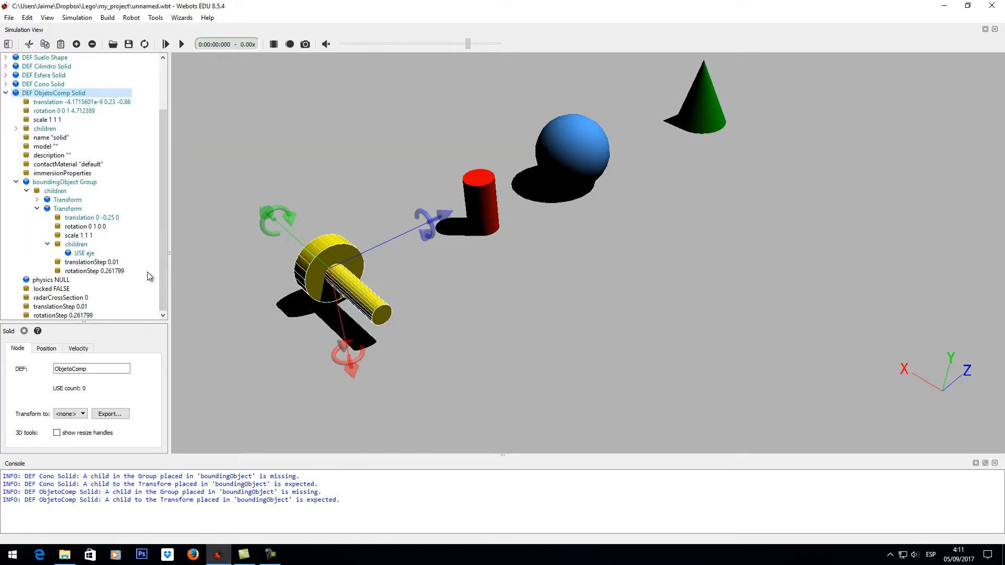
left_click(88, 254)
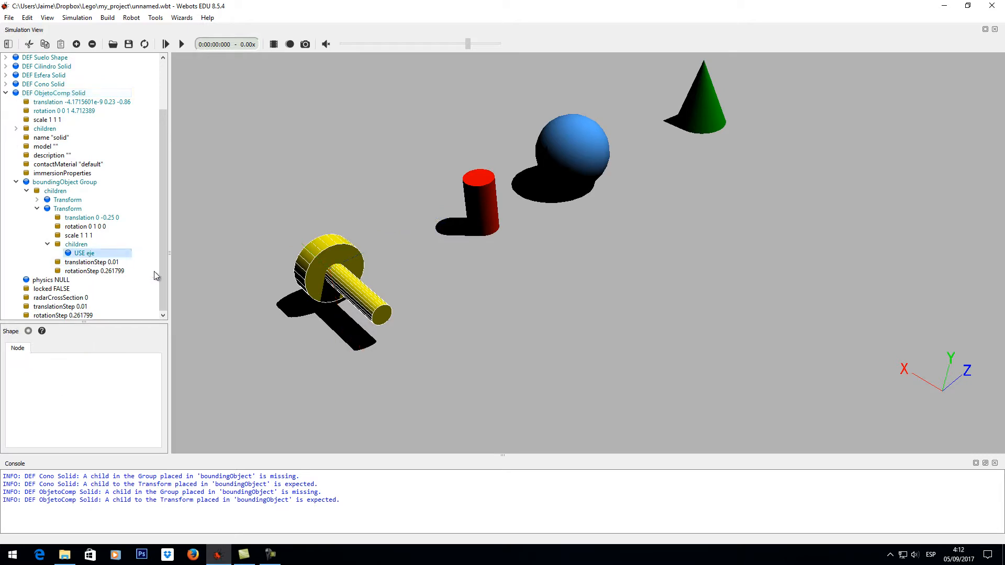
left_click(81, 245)
left_click(76, 44)
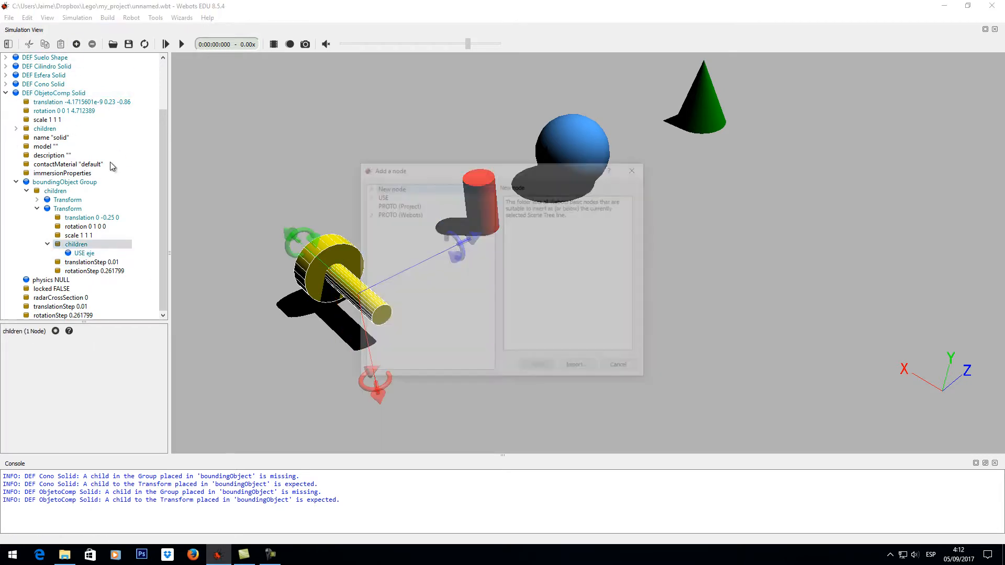
left_click(367, 196)
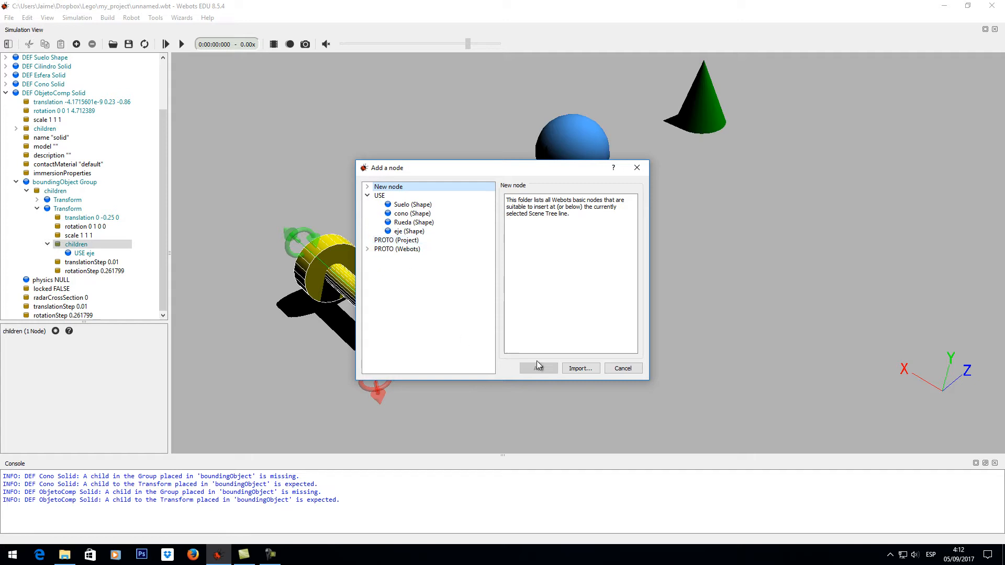
left_click(622, 368)
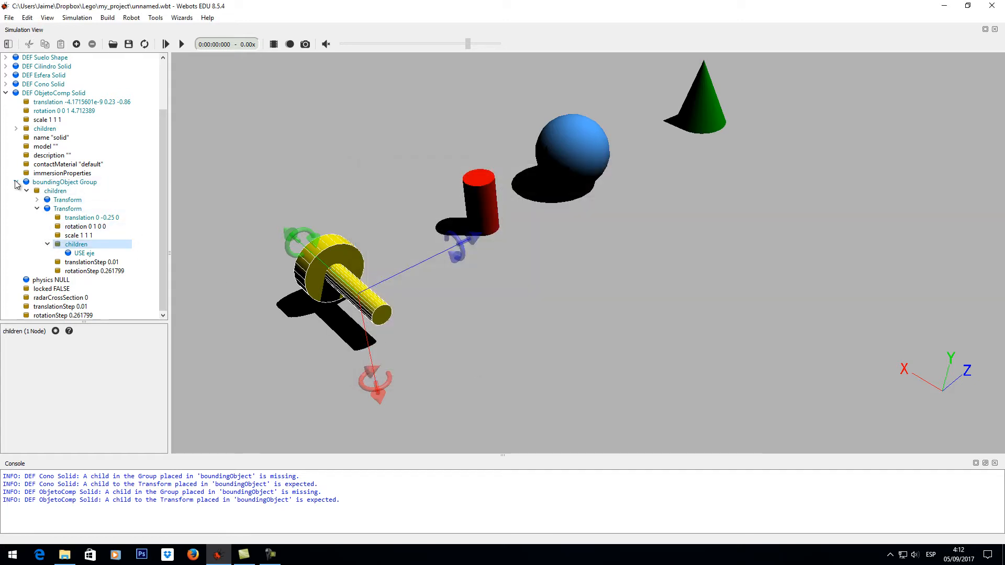
- Collapse the boundingObject Group and the ObjetoComp Solid in the scene tree
left_click(15, 182)
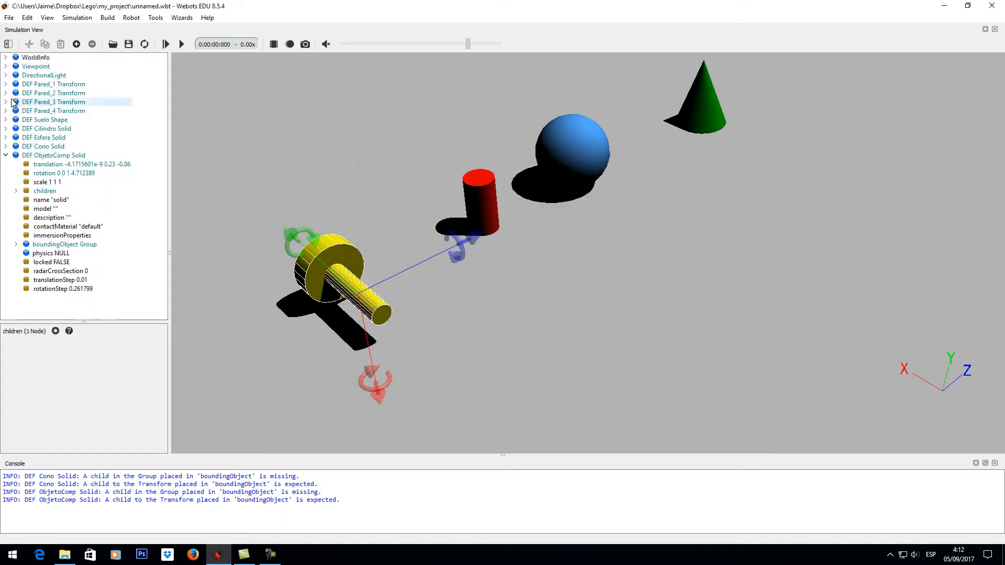
left_click(5, 156)
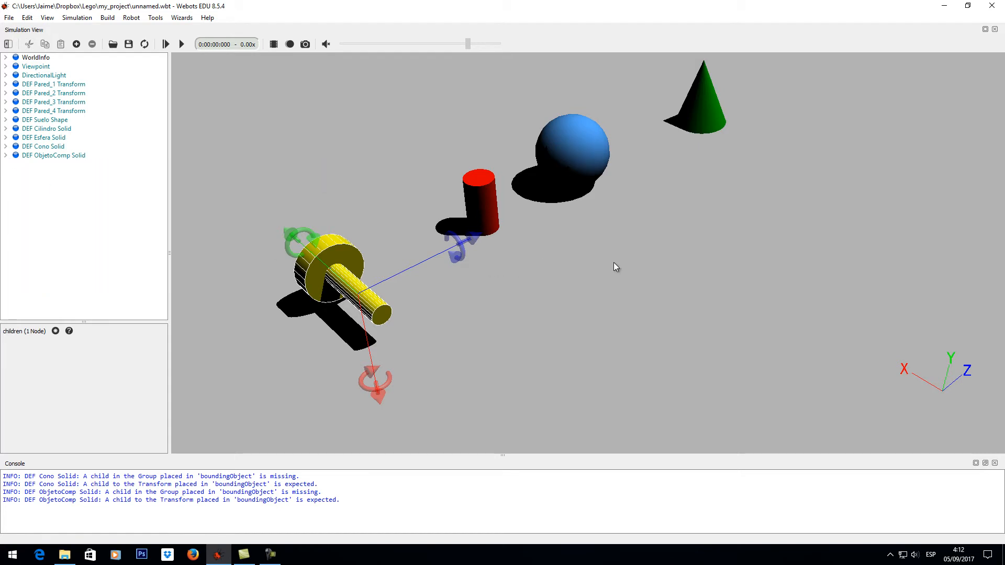
left_click_drag(613, 262, 646, 265)
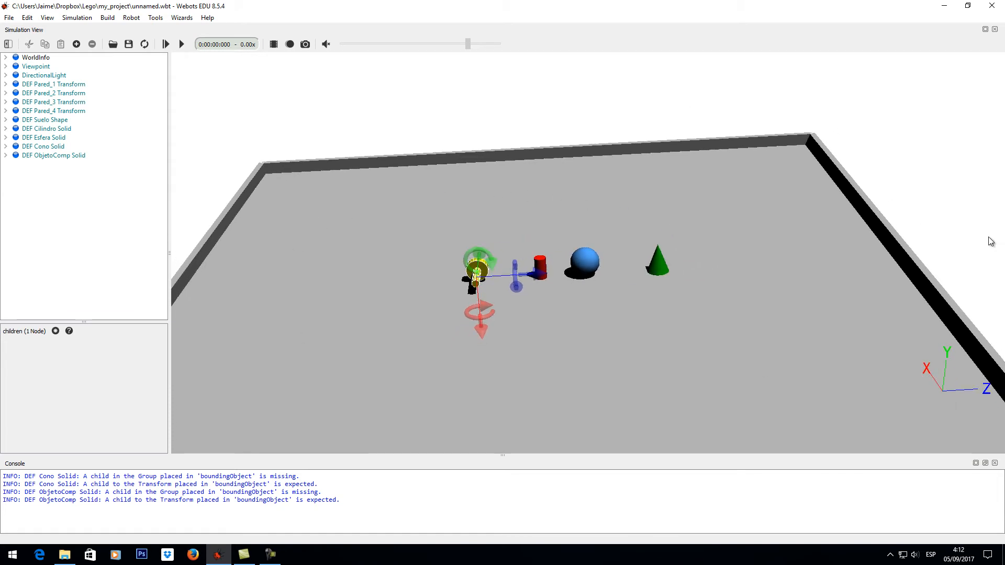